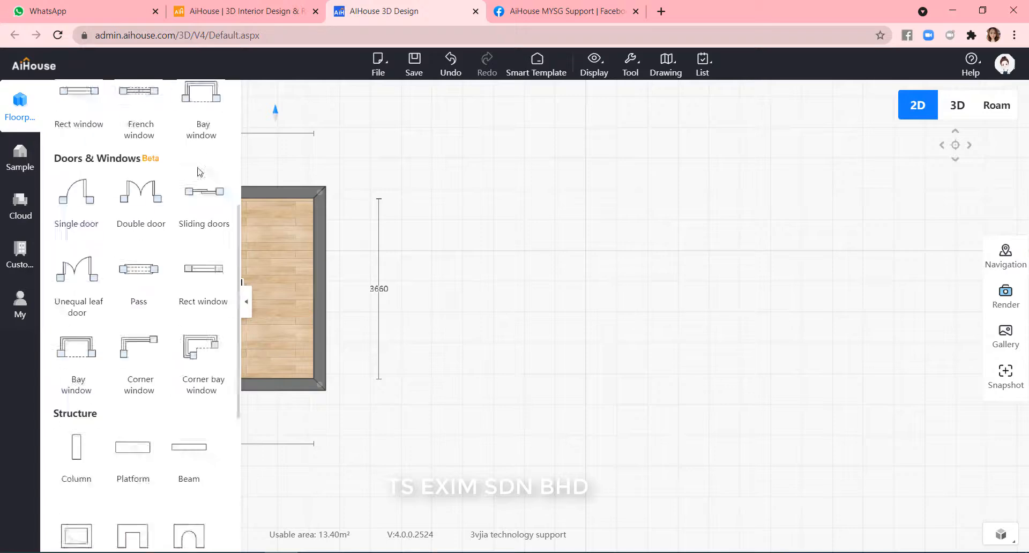
Open the free modeling workspace and bring the empty ground area beside the room volume into view.
left_click(191, 194)
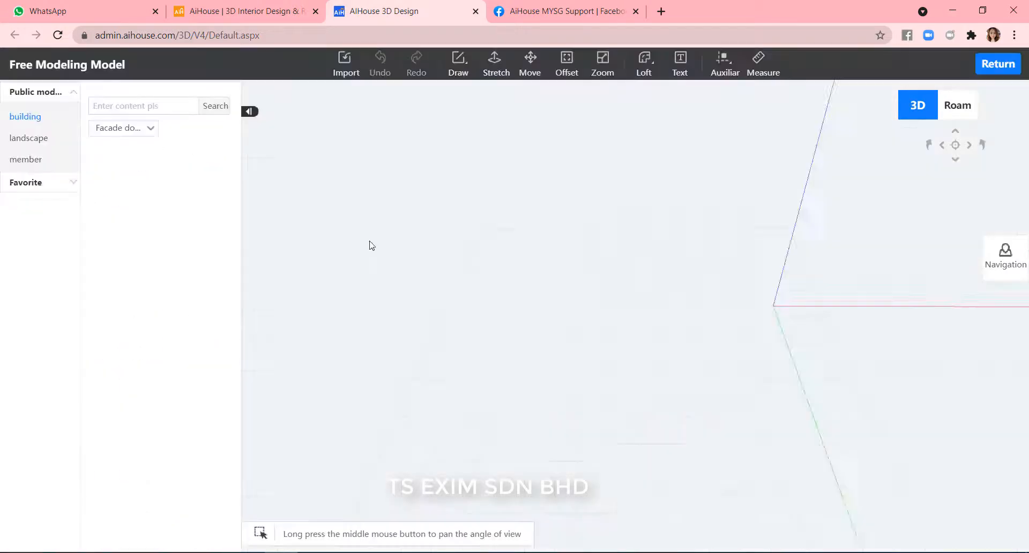
scroll(669, 329, "down", 2)
scroll(683, 329, "up", 6)
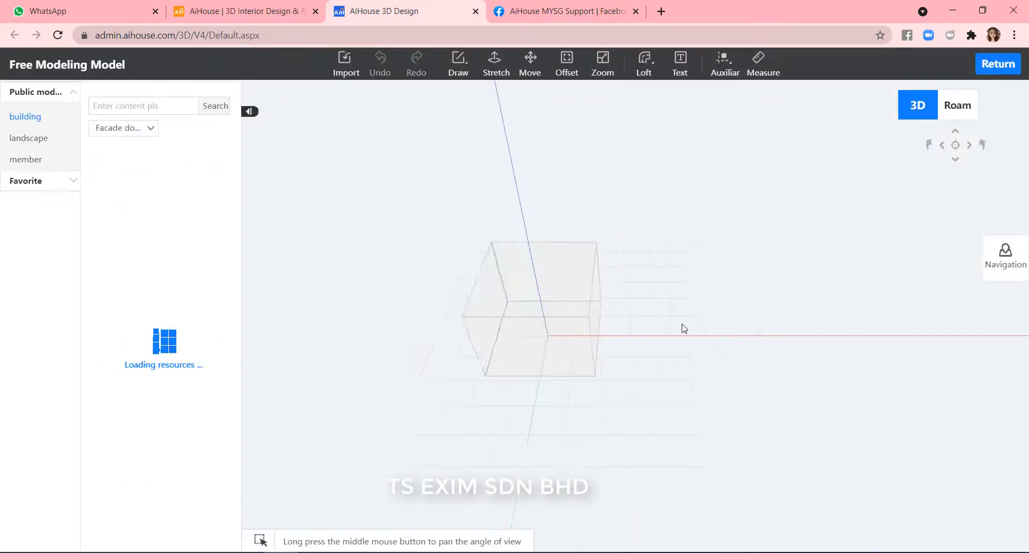
scroll(661, 371, "up", 2)
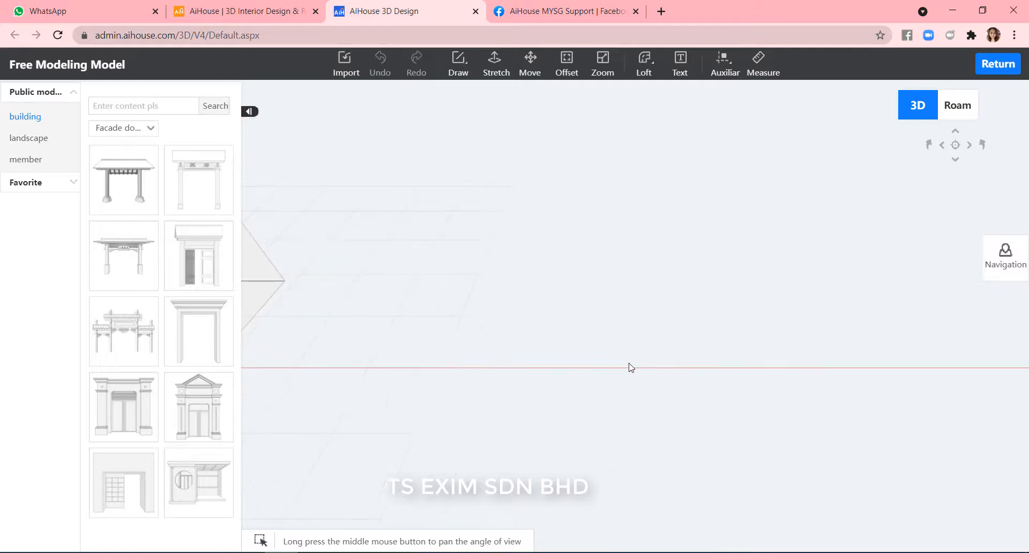
left_click_drag(619, 338, 596, 319)
Draw a rectangle 3000 long and 1000 wide on the ground beside the room volume.
left_click(459, 67)
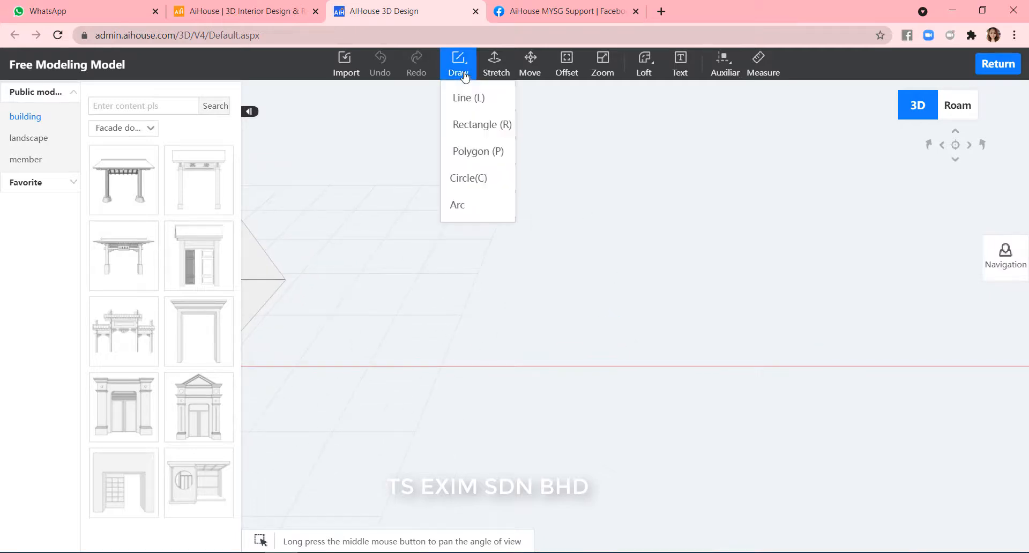
left_click(479, 129)
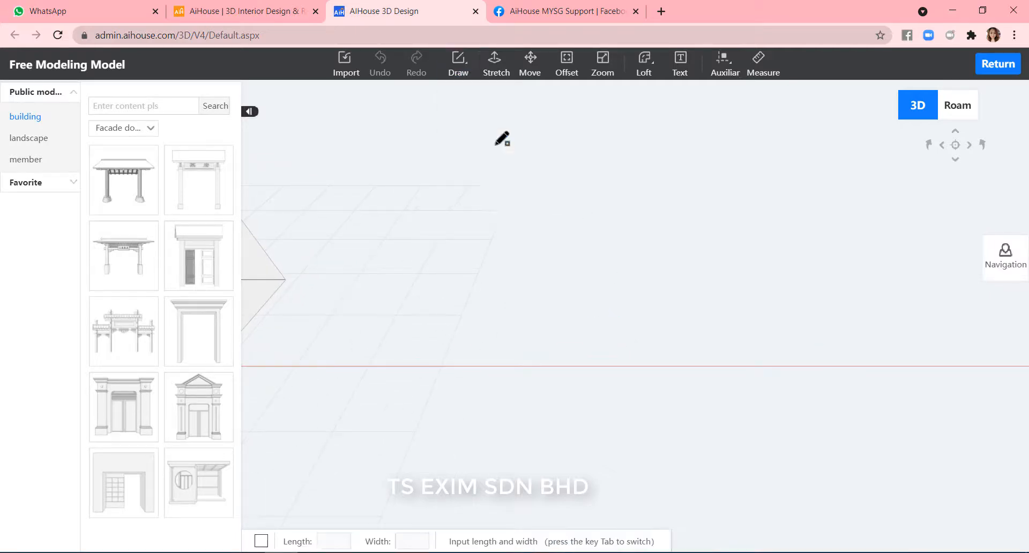
scroll(593, 352, "up", 3)
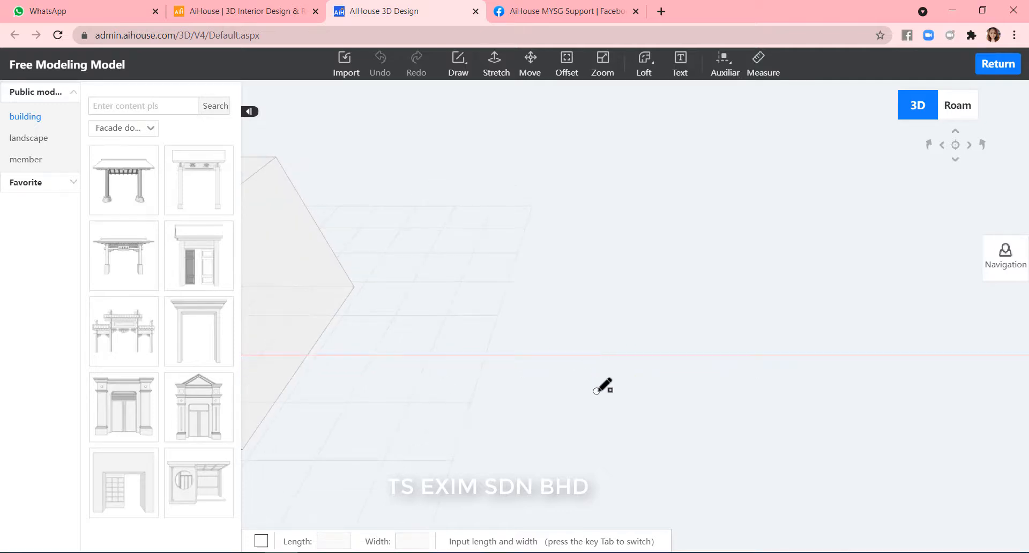
left_click(560, 376)
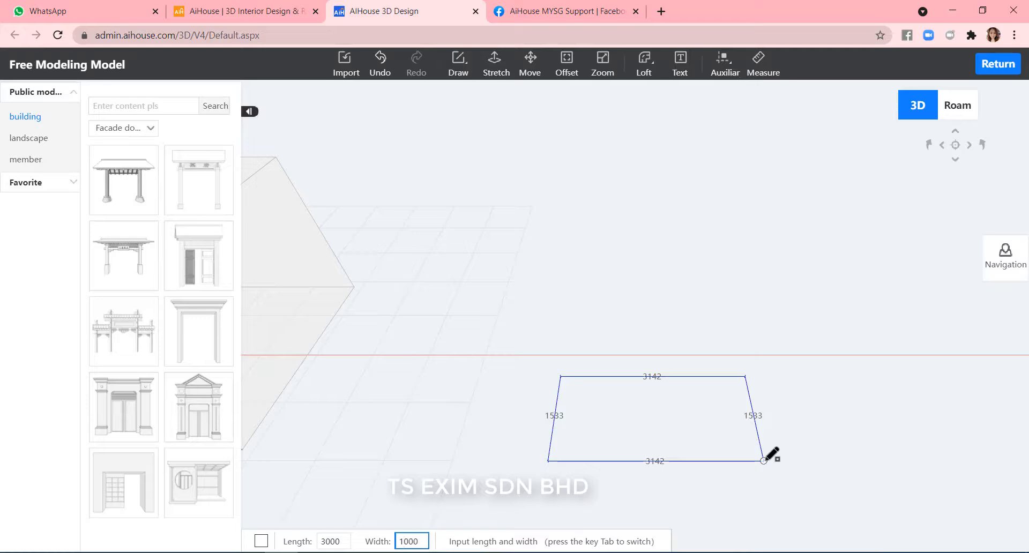
key("Return")
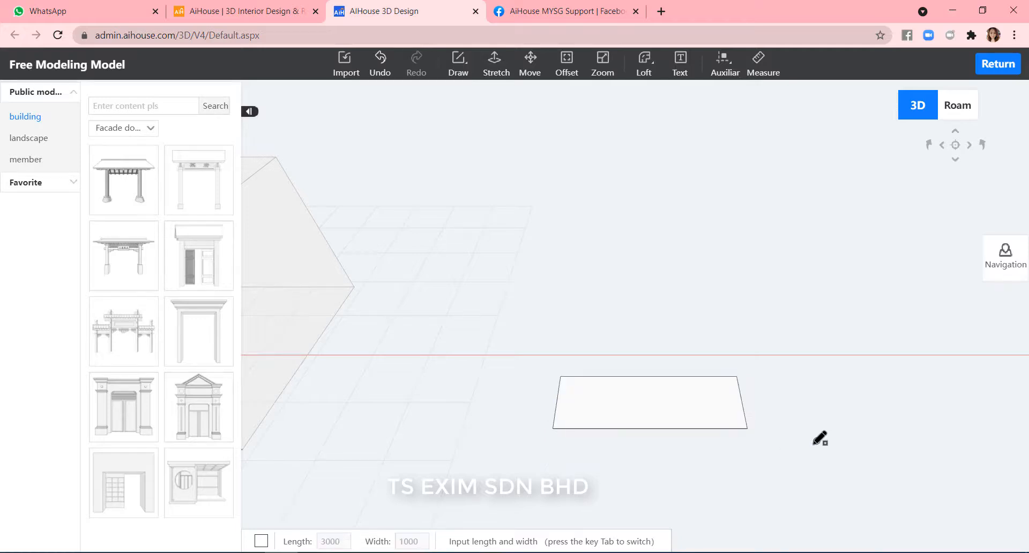
right_click_drag(814, 445, 815, 445)
scroll(814, 445, "up", 4)
scroll(840, 401, "down", 2)
key("Escape")
Add two auxiliary lines across the rectangle, each offset 300 inward from one of its short side edges.
scroll(841, 401, "up", 1)
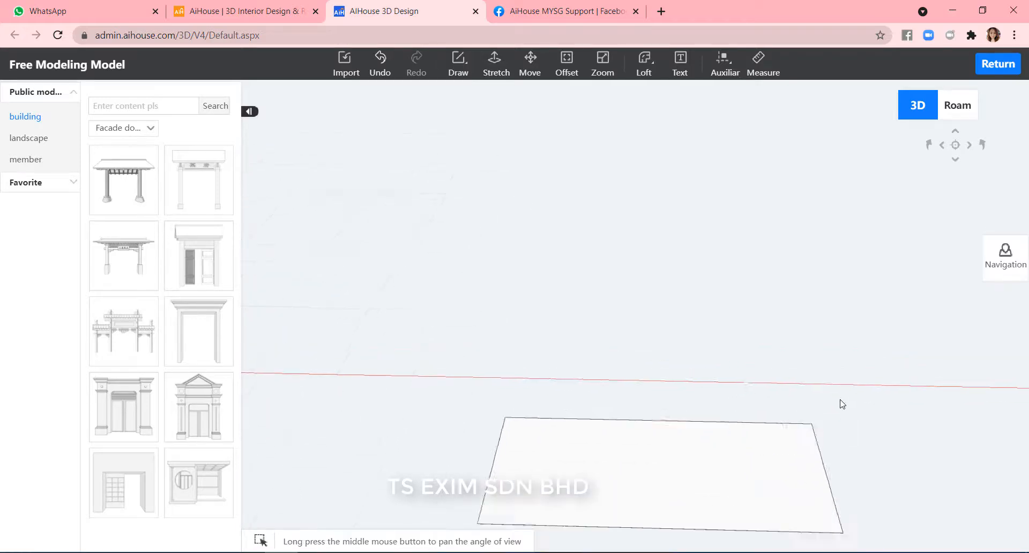
scroll(840, 400, "up", 2)
middle_click_drag(836, 393, 806, 306)
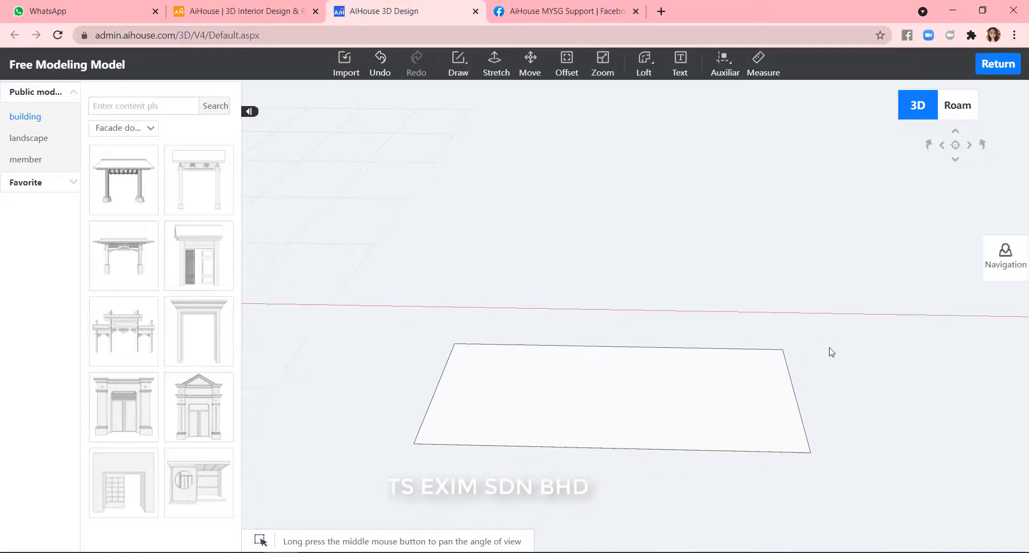
left_click(724, 63)
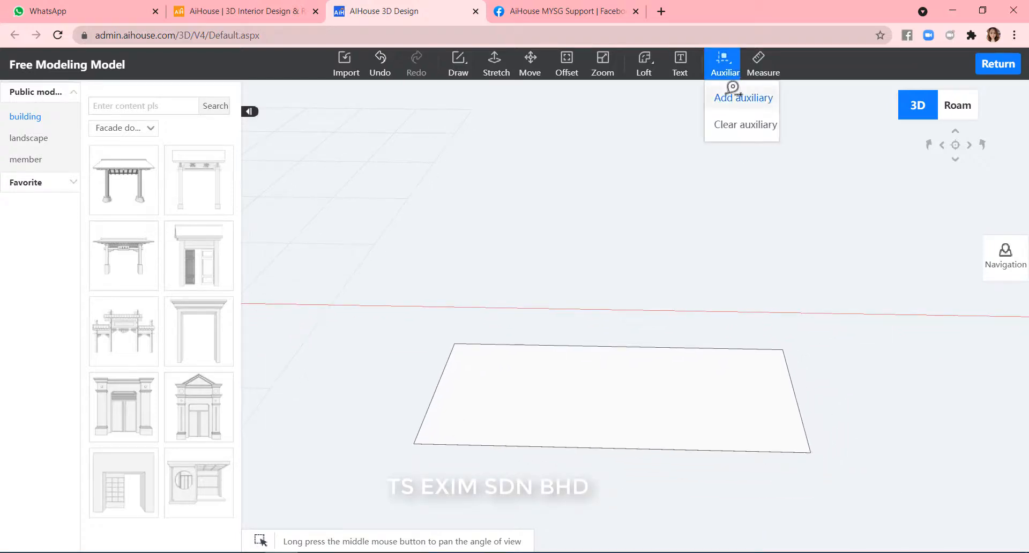
left_click(732, 97)
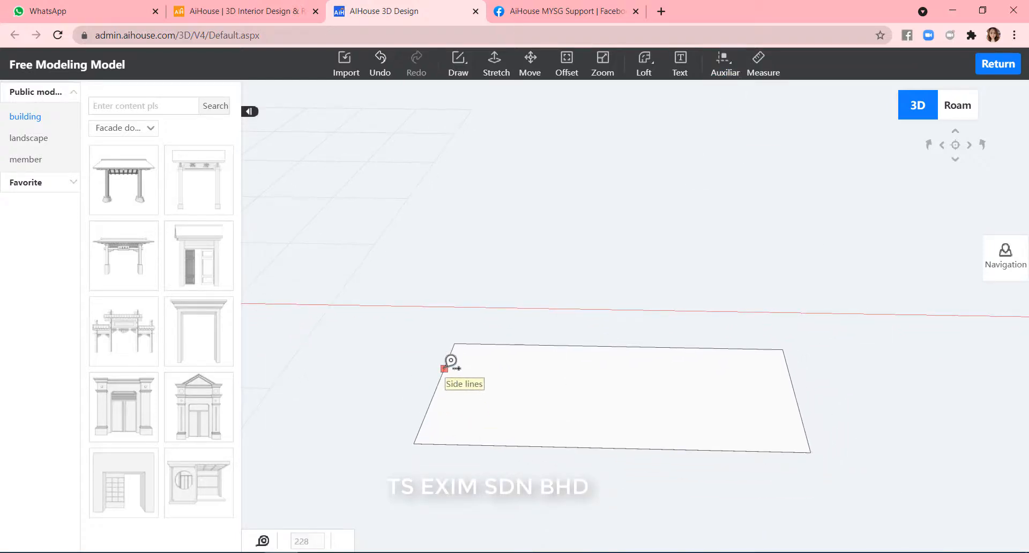
left_click(444, 368)
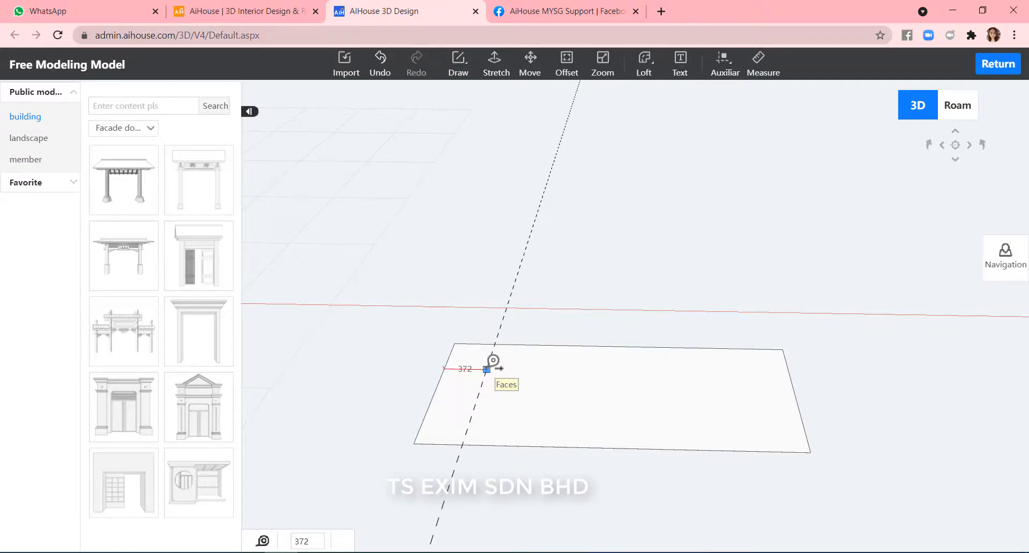
type("300")
key("Return")
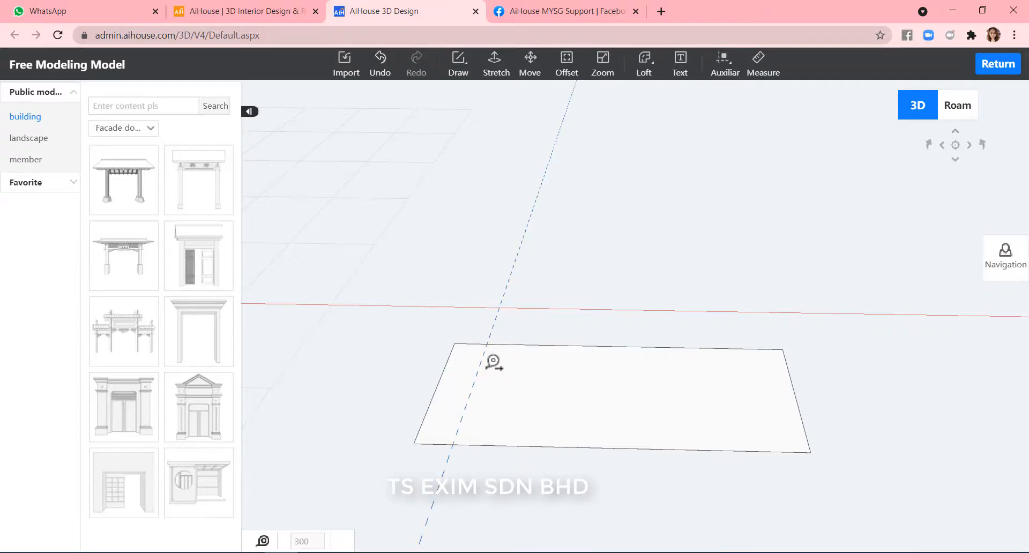
left_click(798, 407)
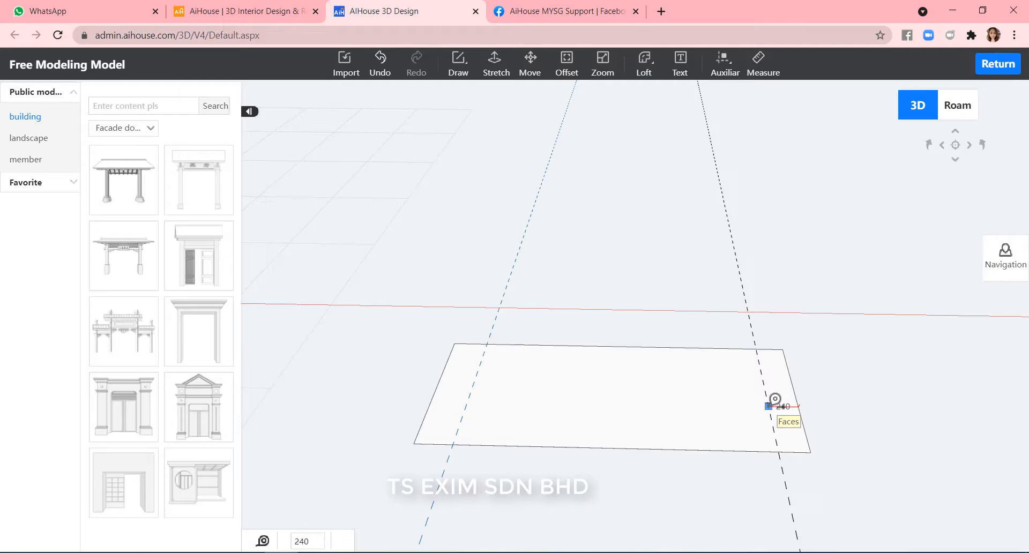
key("Return")
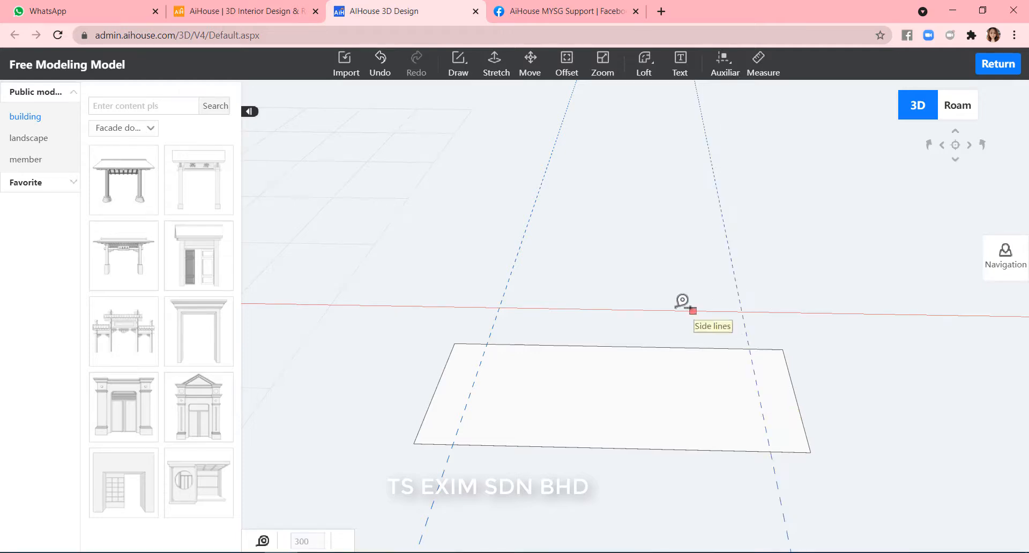
Add an auxiliary line offset 300 inward from the rectangle's front long edge.
left_click(483, 444)
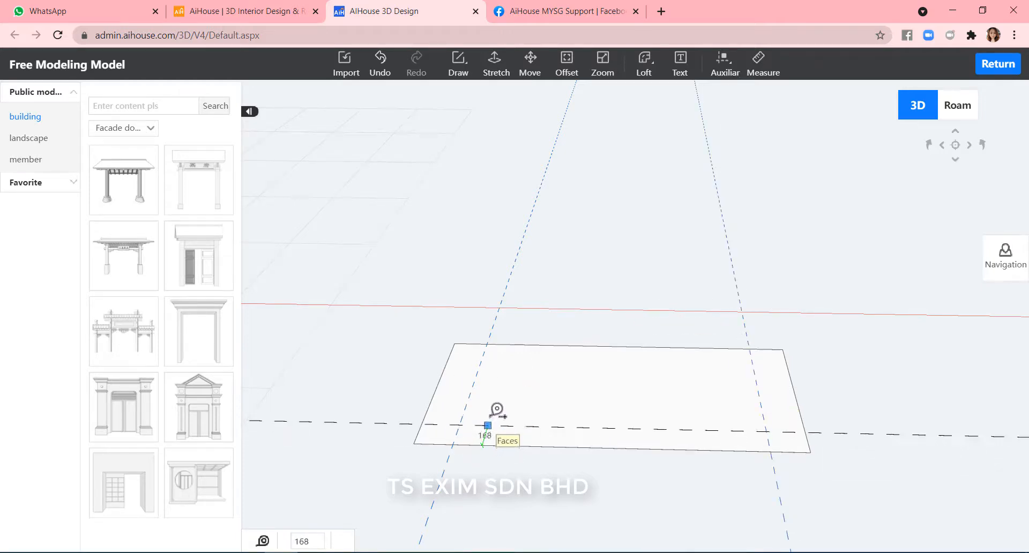
type("300")
key("Return")
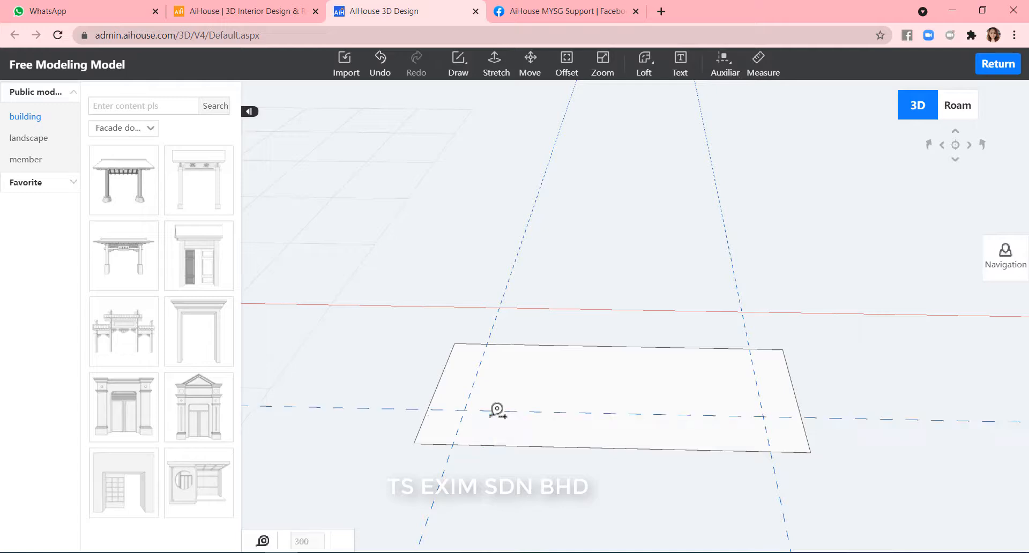
key("Escape")
Draw an outward-bulging arc with a chord of about 424 across the front-left corner, between the points where the auxiliary lines meet the edges.
scroll(740, 407, "up", 3)
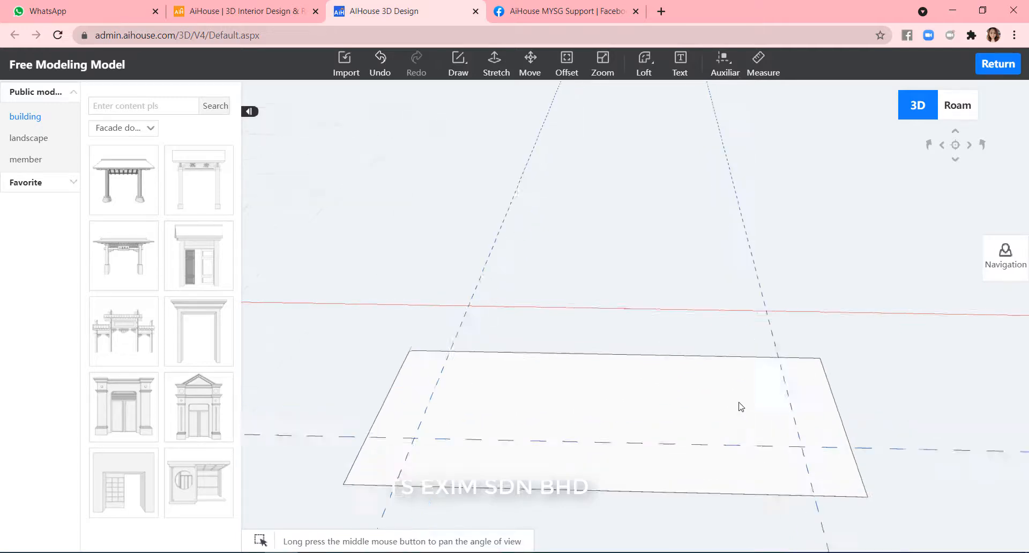
scroll(807, 368, "down", 3)
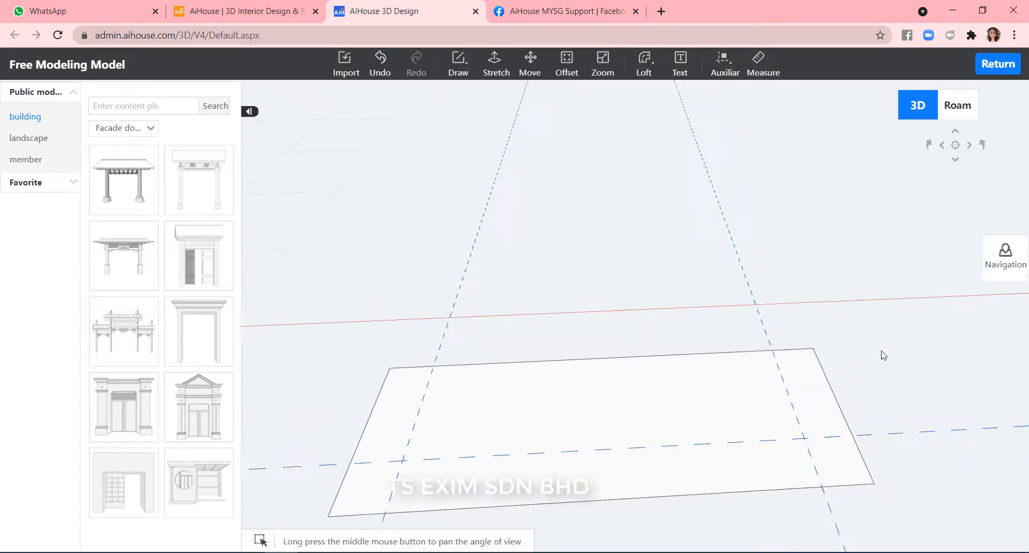
left_click(458, 61)
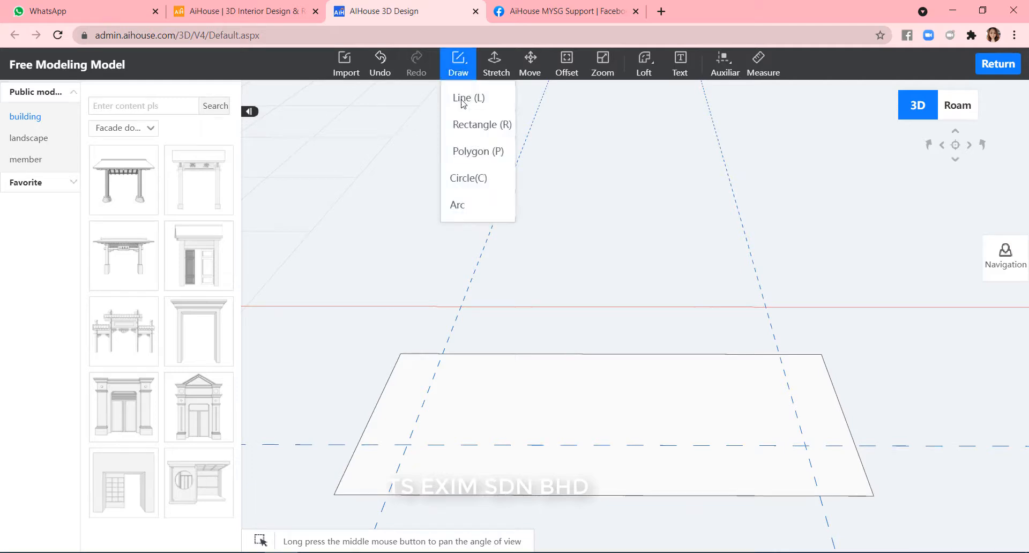
left_click(460, 205)
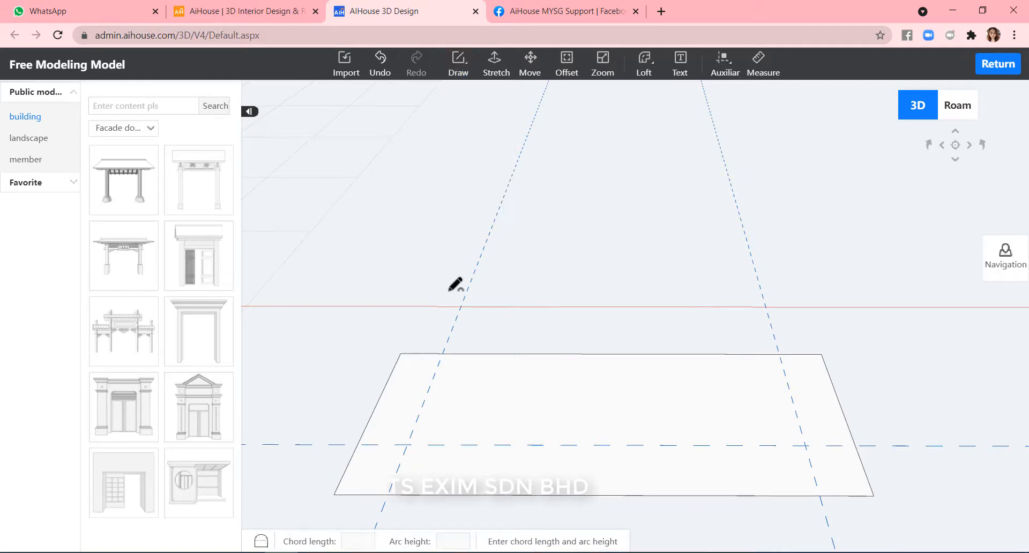
left_click(356, 444)
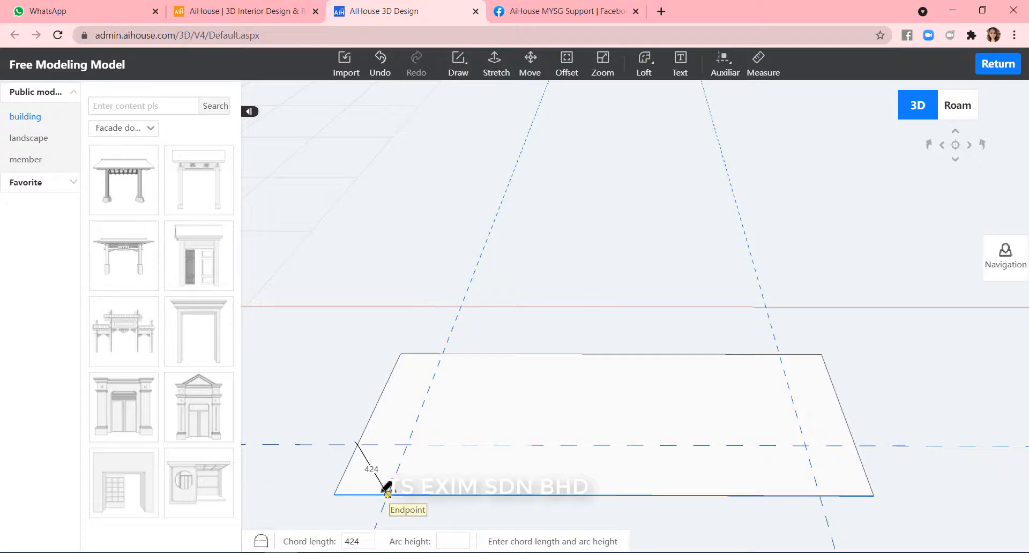
left_click(387, 492)
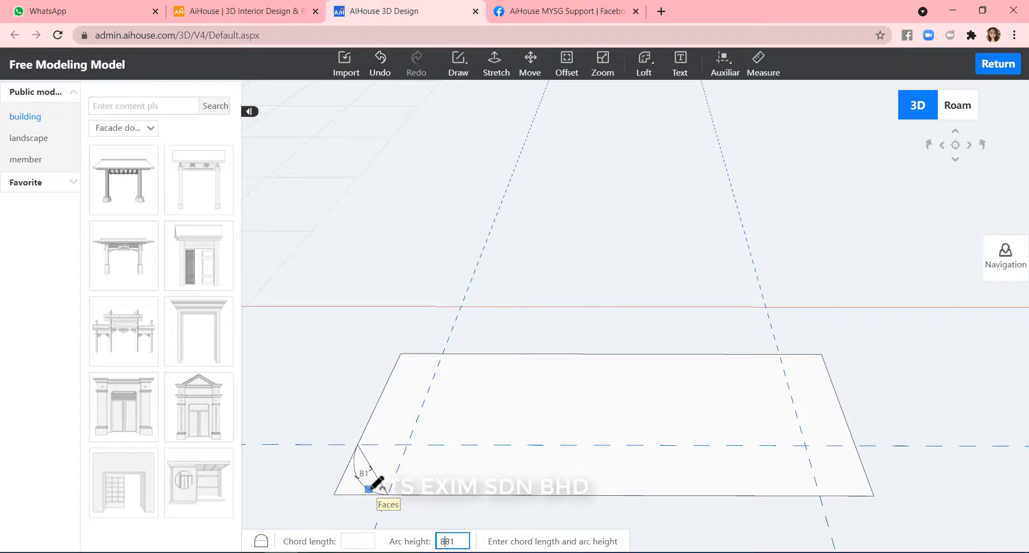
key("Return")
Draw a matching outward arc across the front-right corner between the auxiliary line endpoints, with arc height 80.
scroll(858, 456, "up", 1)
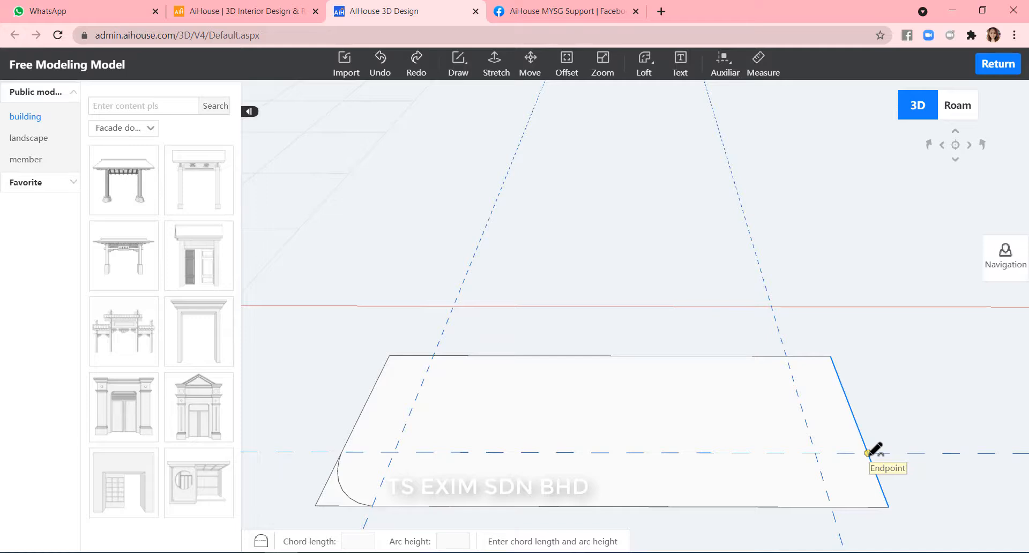
left_click(832, 506)
type("8")
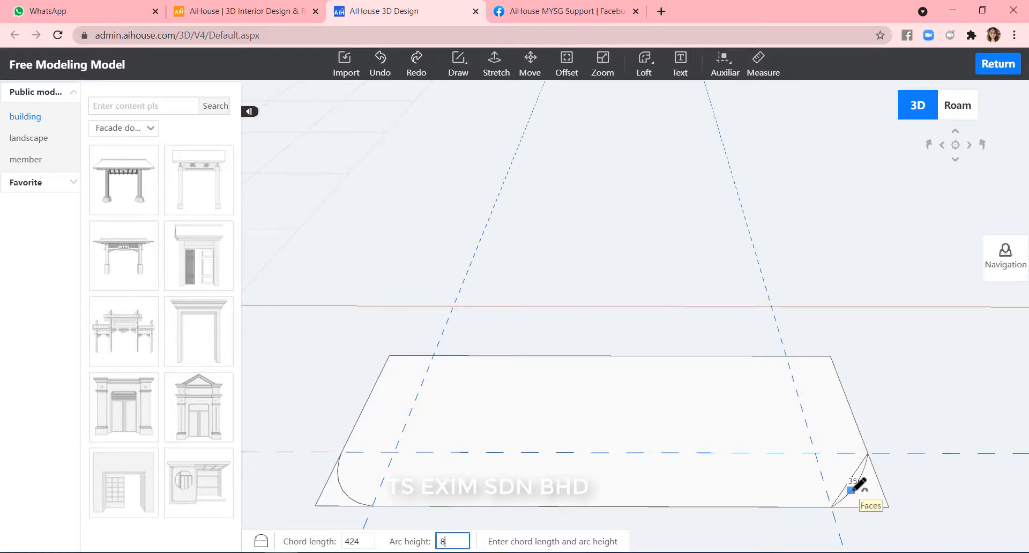
type("0")
key("Return")
key("Escape")
Delete the two leftover corner faces outside the arcs at the front of the rectangle.
left_click(854, 464)
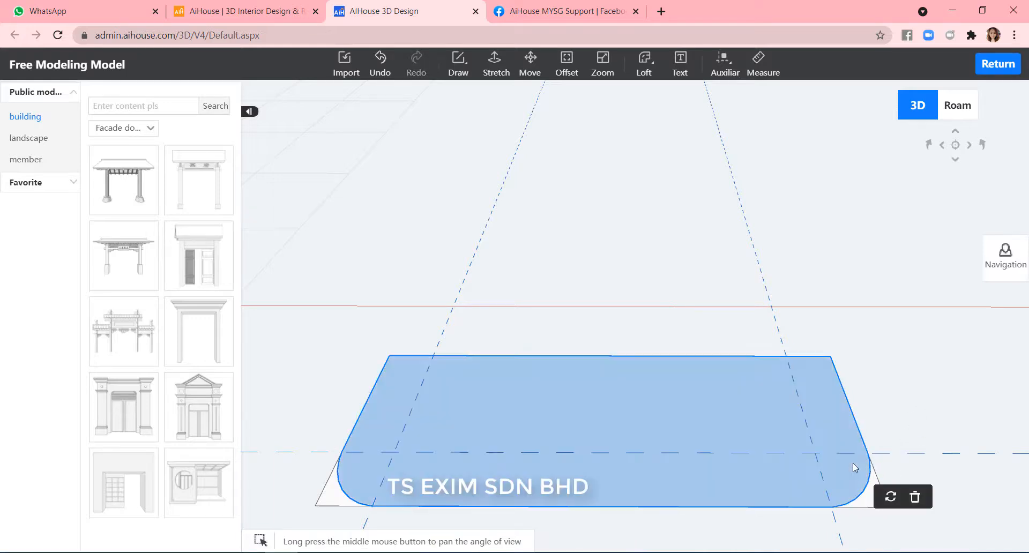
left_click(936, 410)
left_click(876, 505)
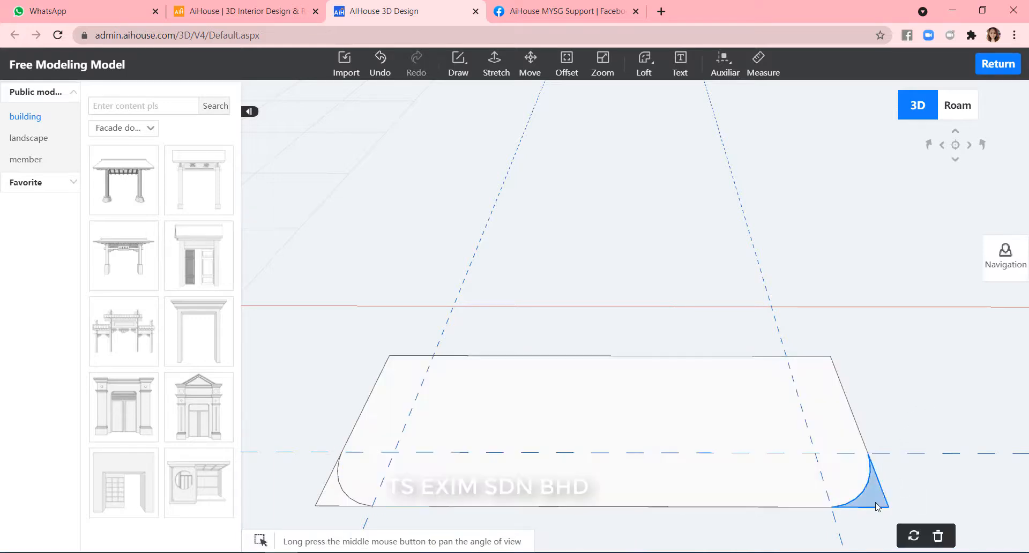
key("Delete")
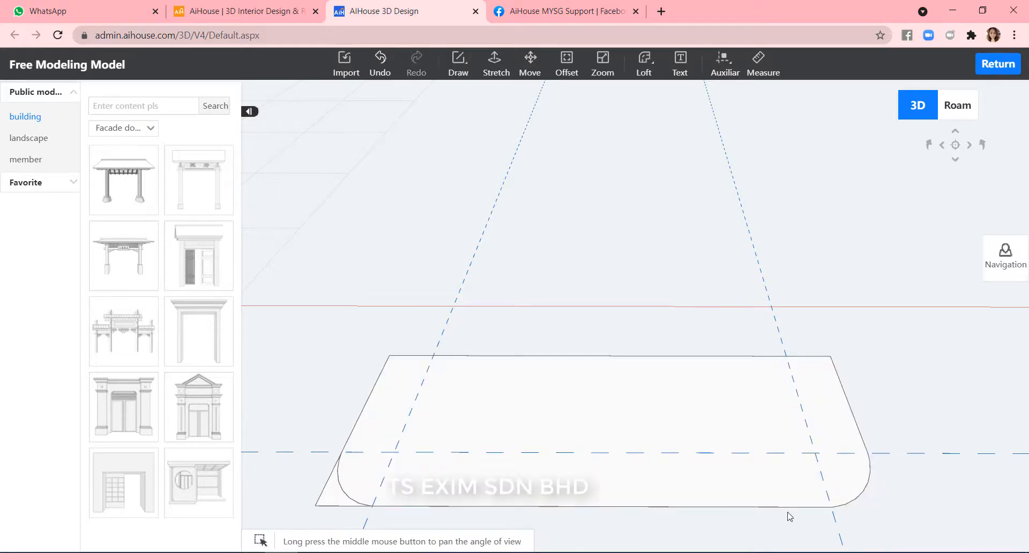
left_click(330, 499)
key("Delete")
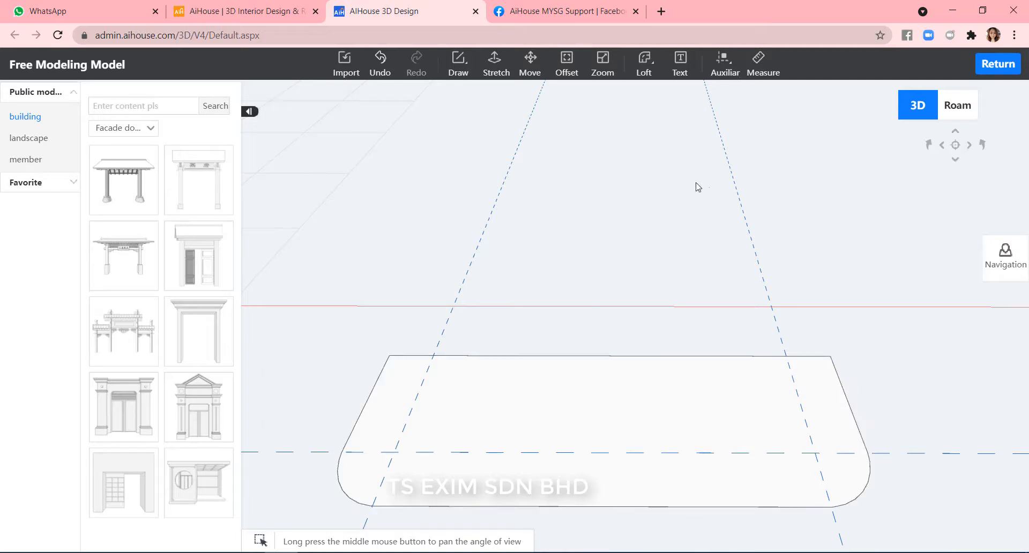
Clear all auxiliary lines from the model and deselect the remaining edge.
left_click(725, 63)
left_click(736, 124)
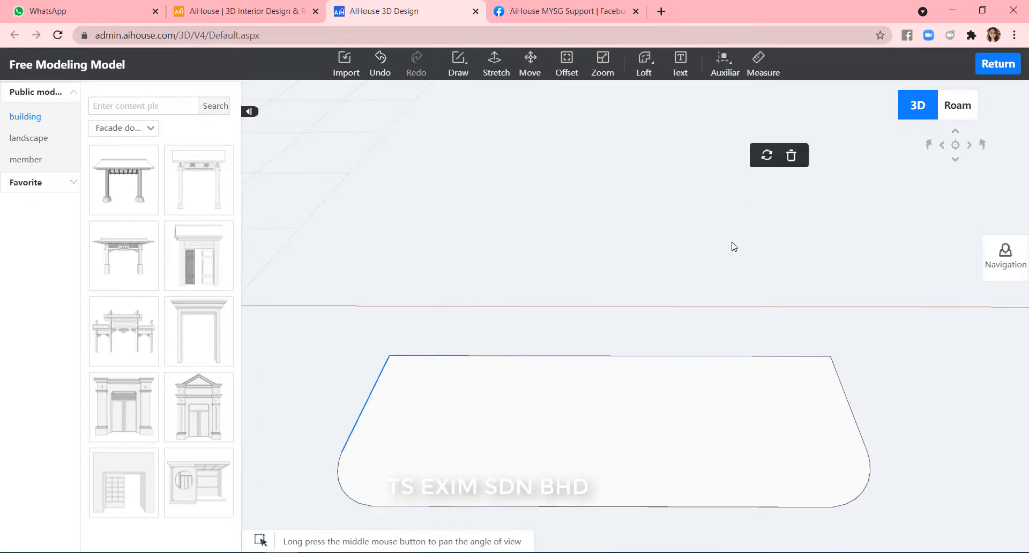
middle_click_drag(700, 292, 660, 246)
scroll(660, 246, "down", 1)
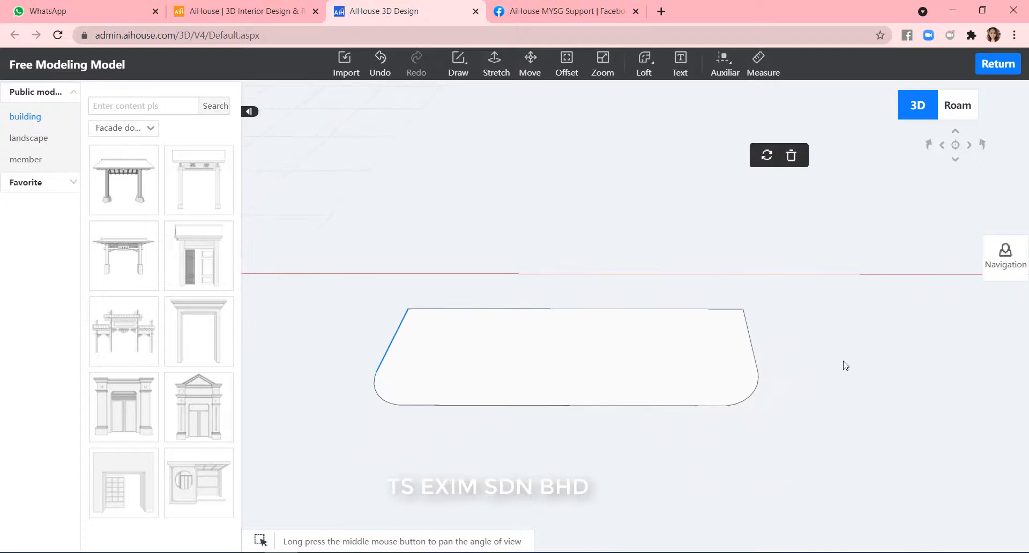
left_click(844, 361)
Stretch the rounded-corner slab face upward by 2800 into a solid block.
right_click_drag(856, 348, 850, 365)
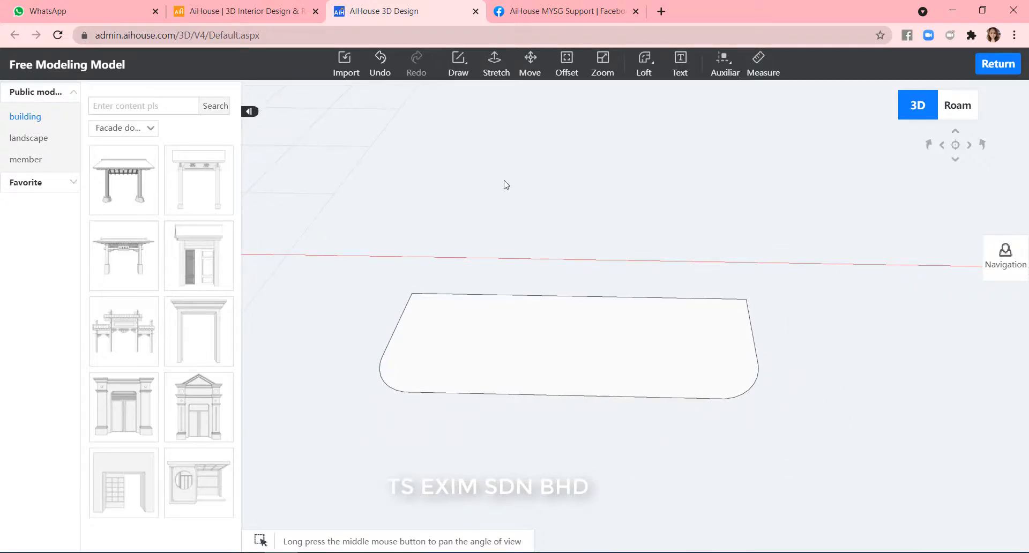
left_click(458, 77)
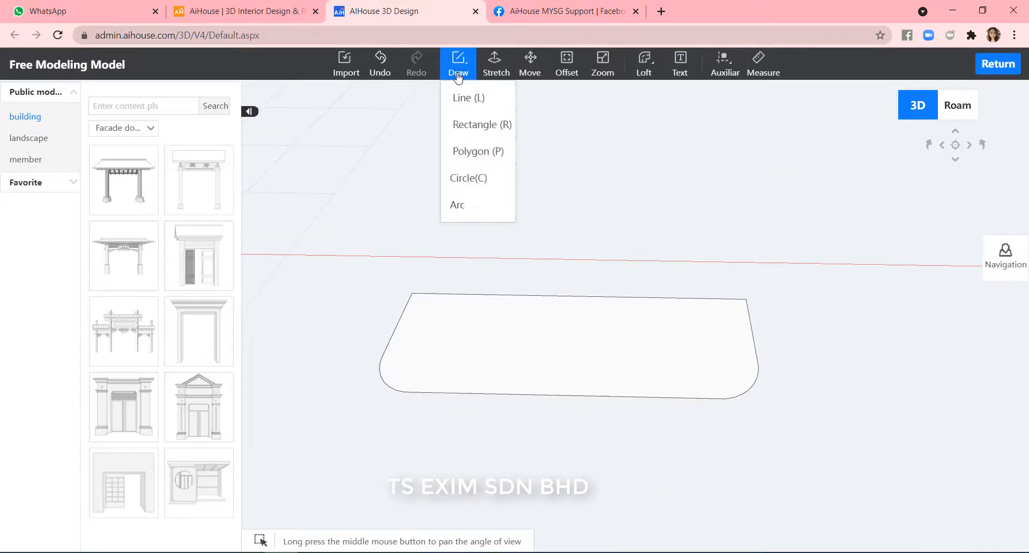
left_click(497, 63)
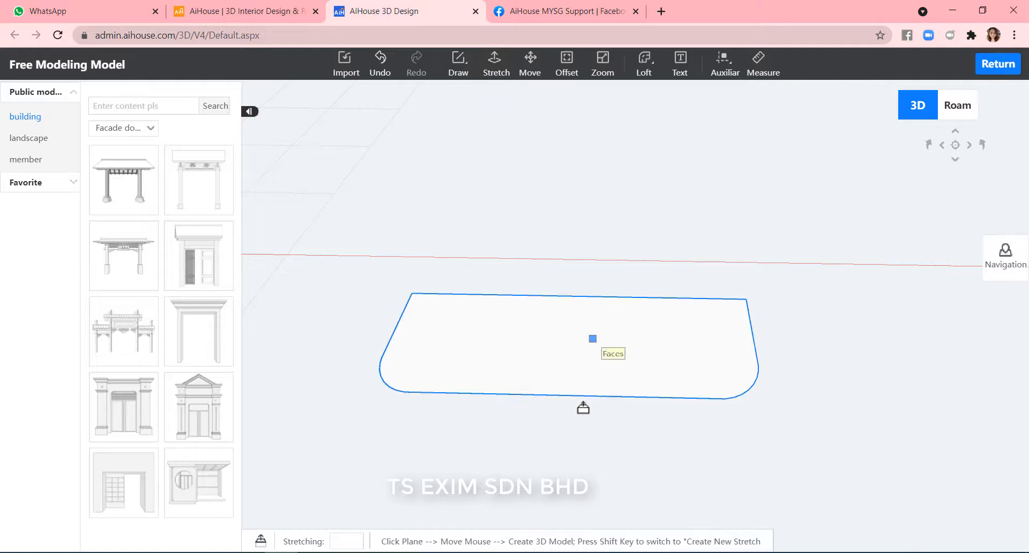
left_click(567, 361)
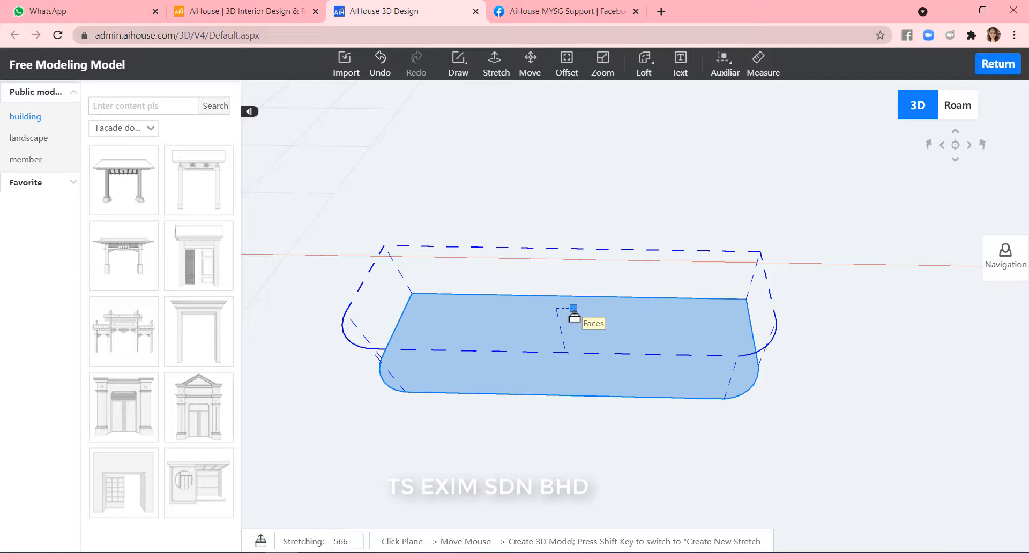
type("2800")
key("Return")
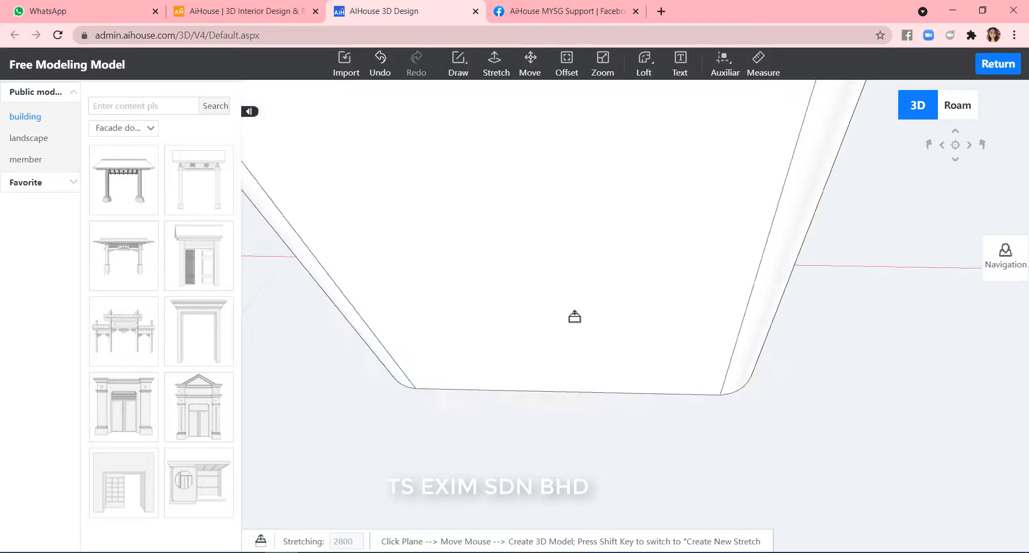
scroll(758, 407, "down", 3)
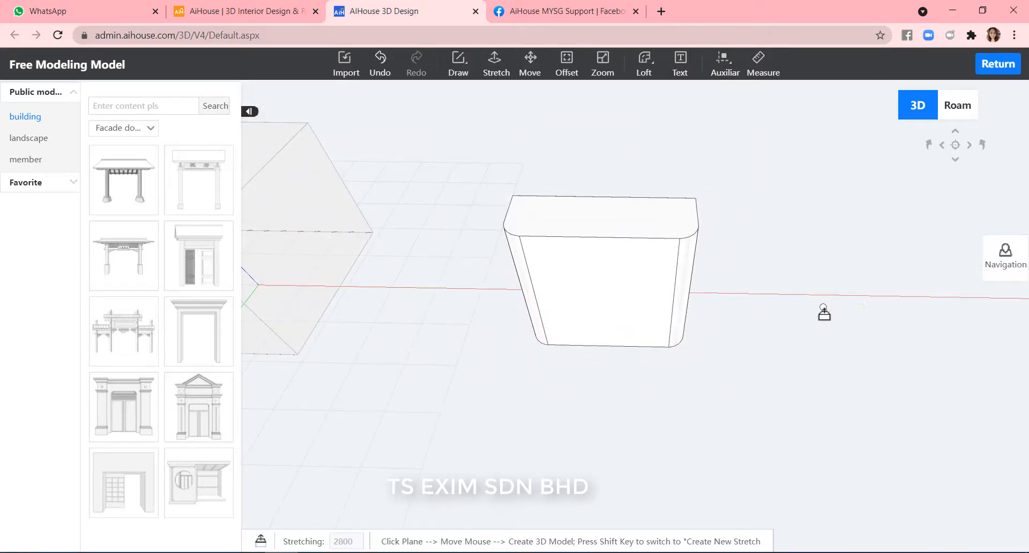
key("Escape")
Create a new stretch of 1000 upward from the block's top face, keeping it separate from the lower volume.
left_click(630, 219)
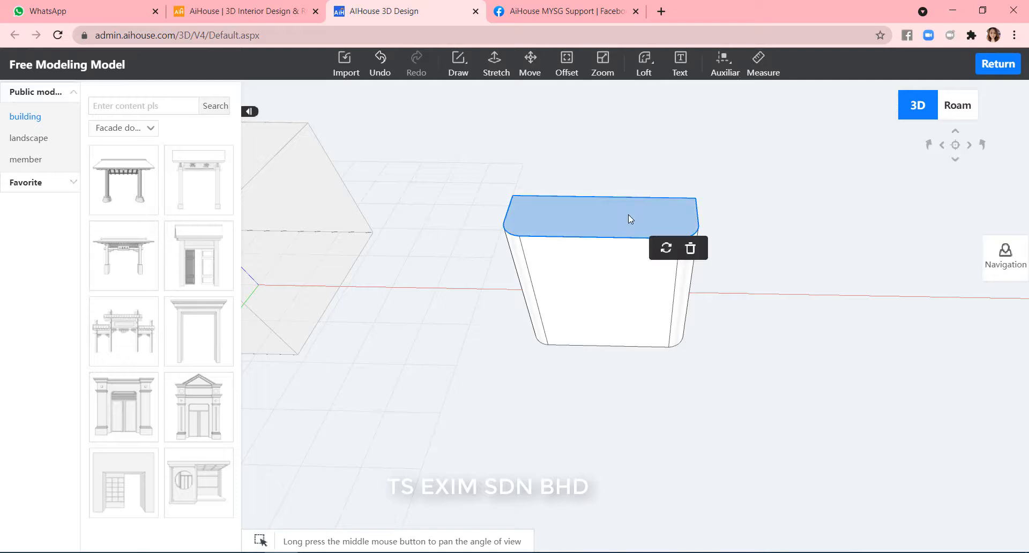
left_click(495, 66)
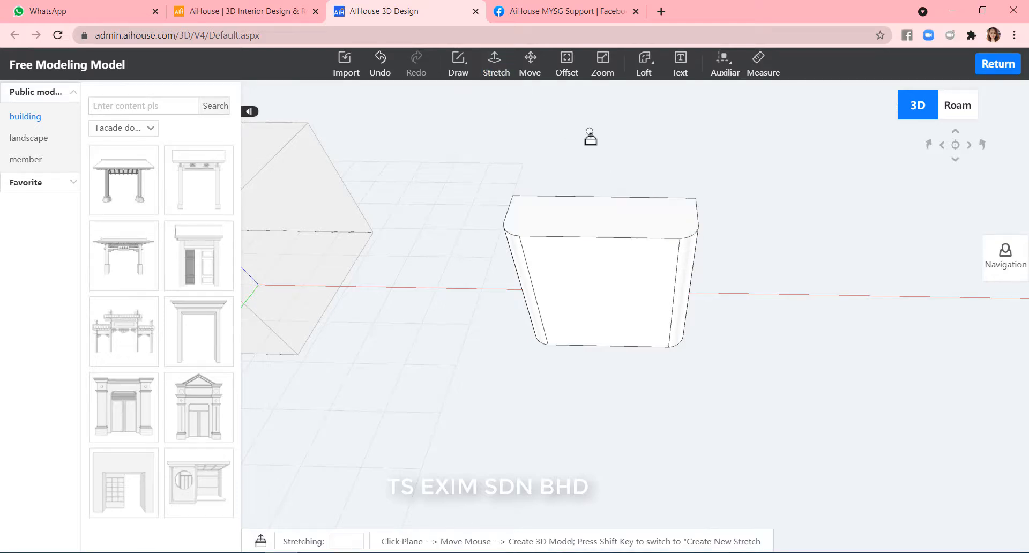
key("shift")
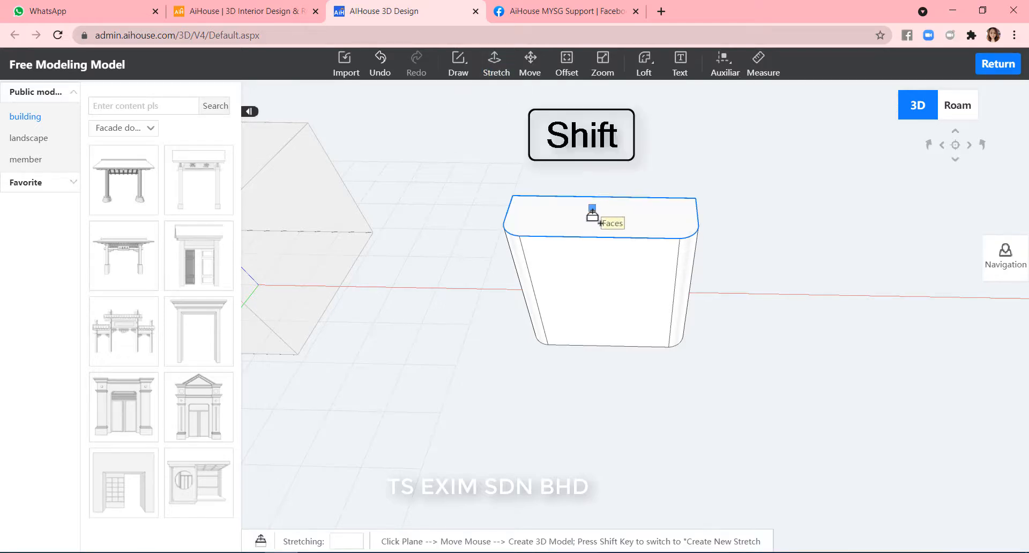
left_click(592, 215)
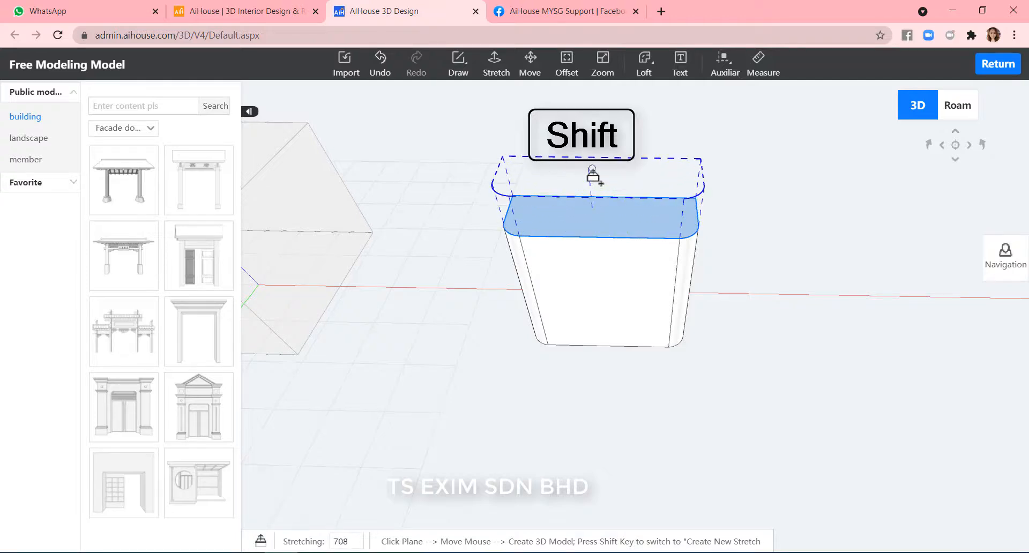
type("1000")
key("Return")
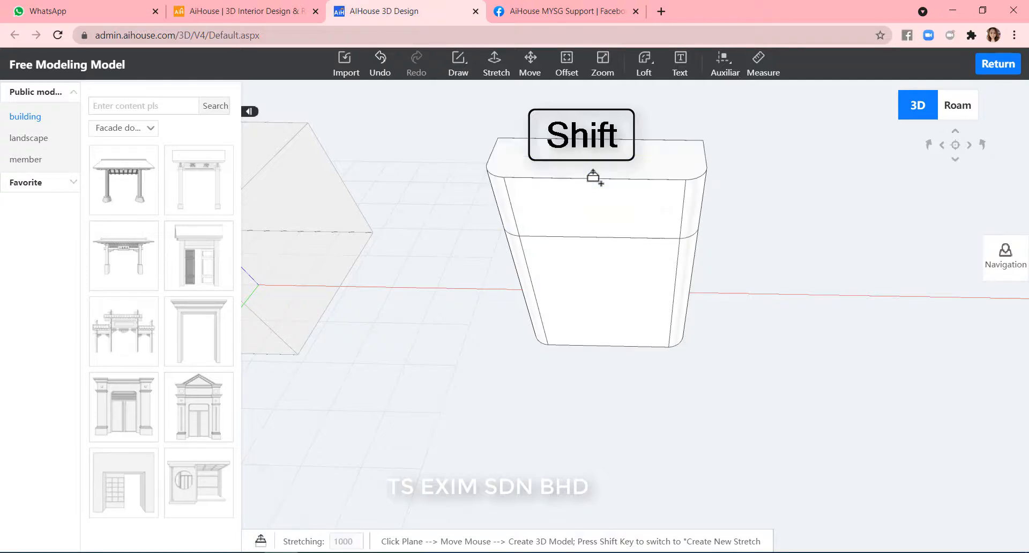
key("Escape")
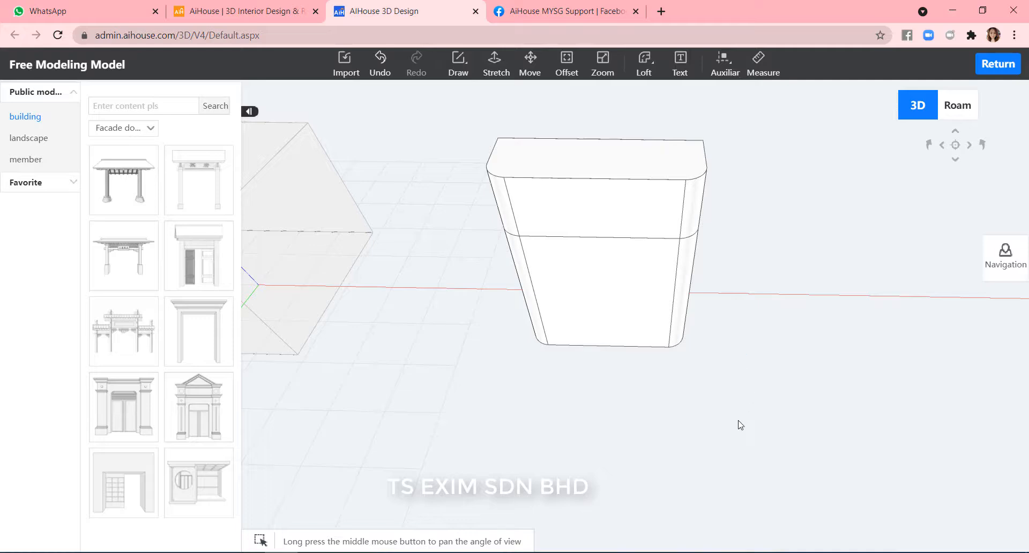
Delete the lower 2800-high volume, leaving the upper 1000-high block in place.
left_click_drag(736, 409, 485, 260)
key("Delete")
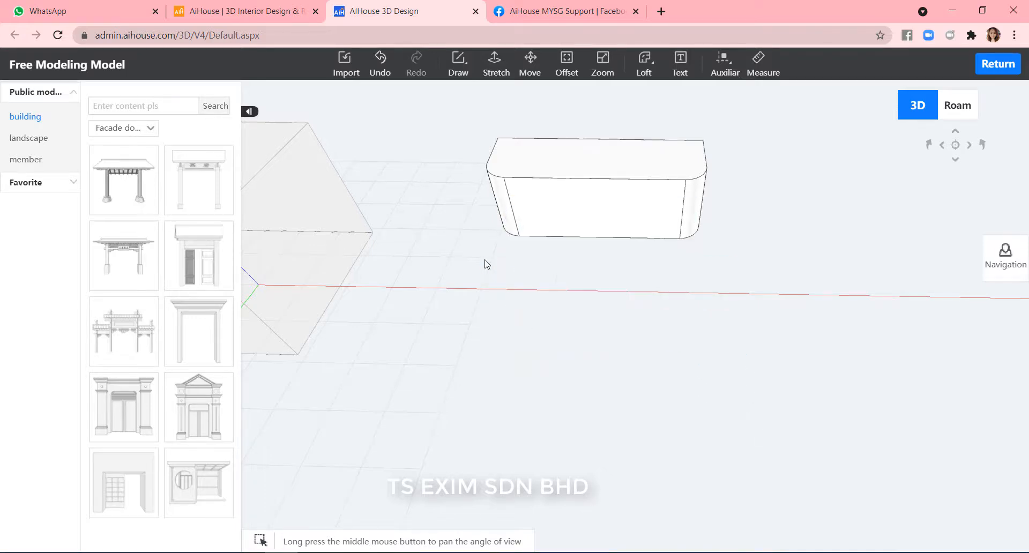
middle_click_drag(719, 377, 792, 385)
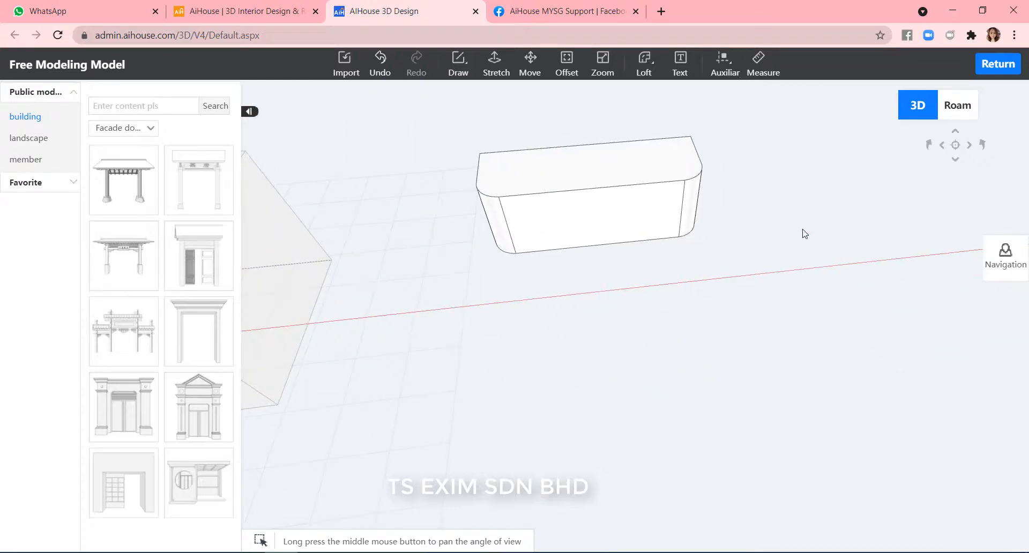
Offset the underside face of the block outward to form a narrow rim around it.
middle_click_drag(805, 234, 781, 358)
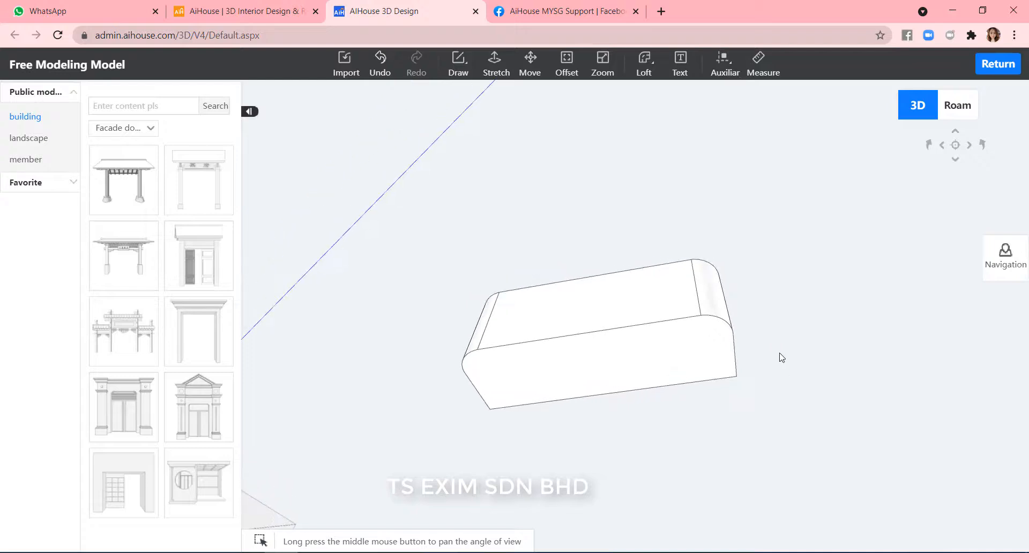
left_click(634, 365)
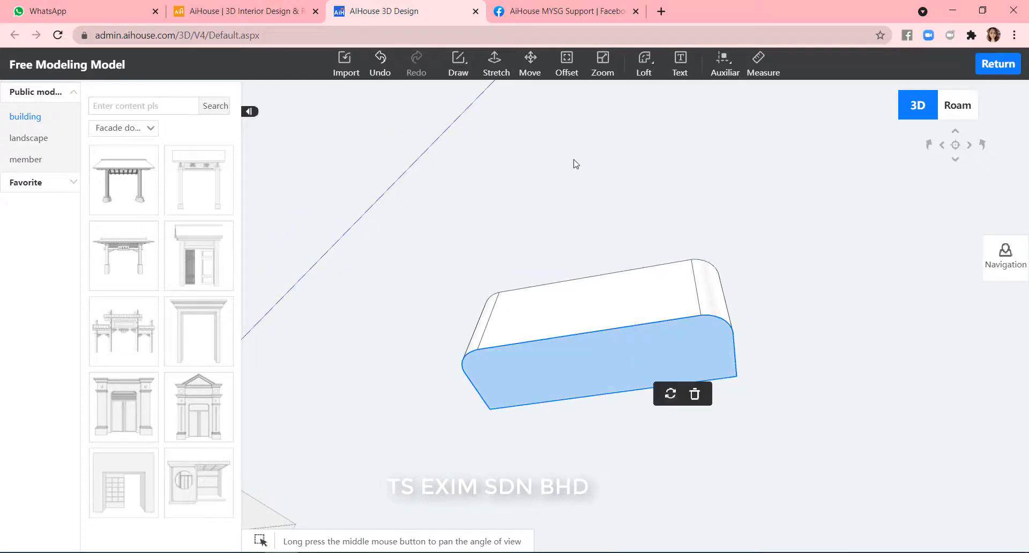
left_click(566, 63)
left_click(653, 351)
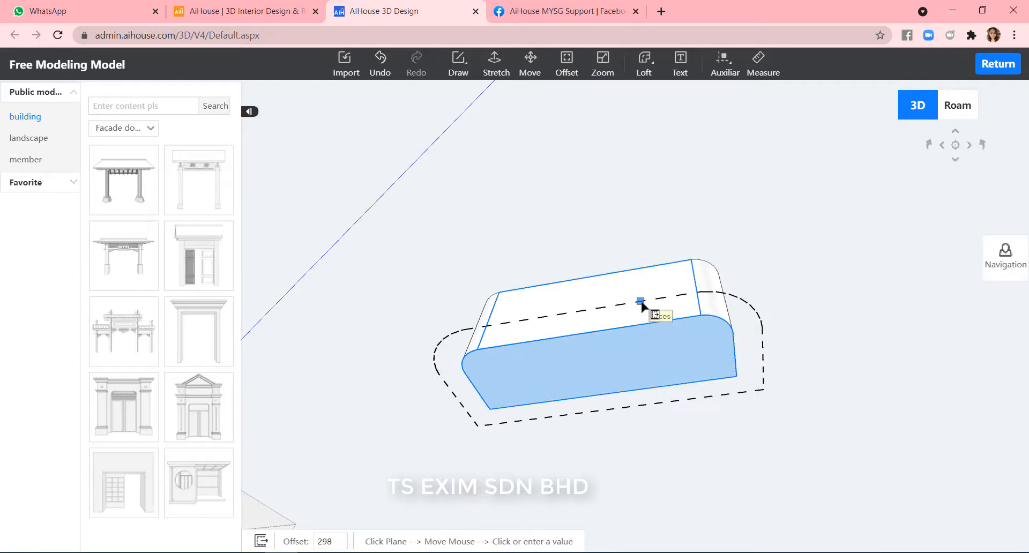
key("Return")
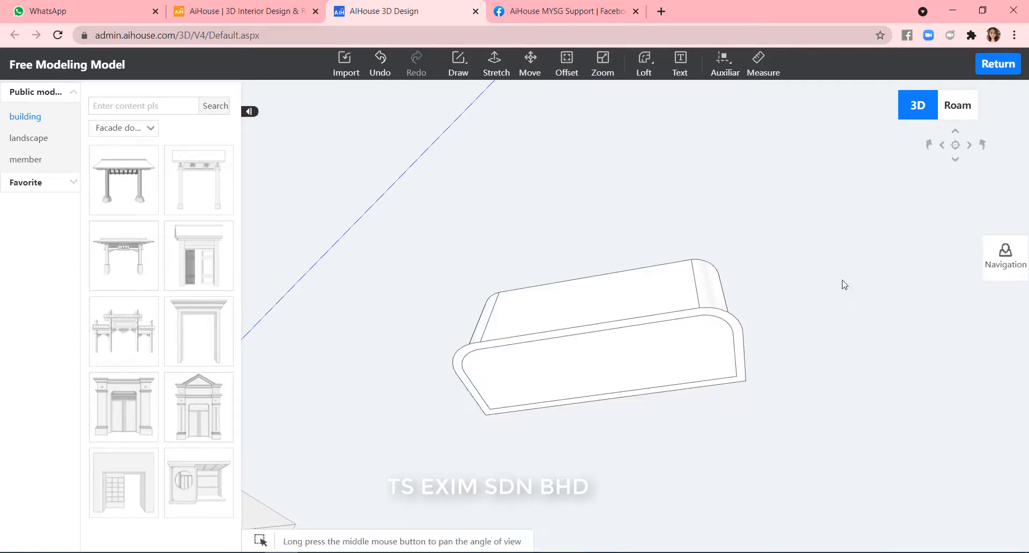
Stretch the rim face around the block's underside downward by 100.
middle_click_drag(840, 416, 804, 297)
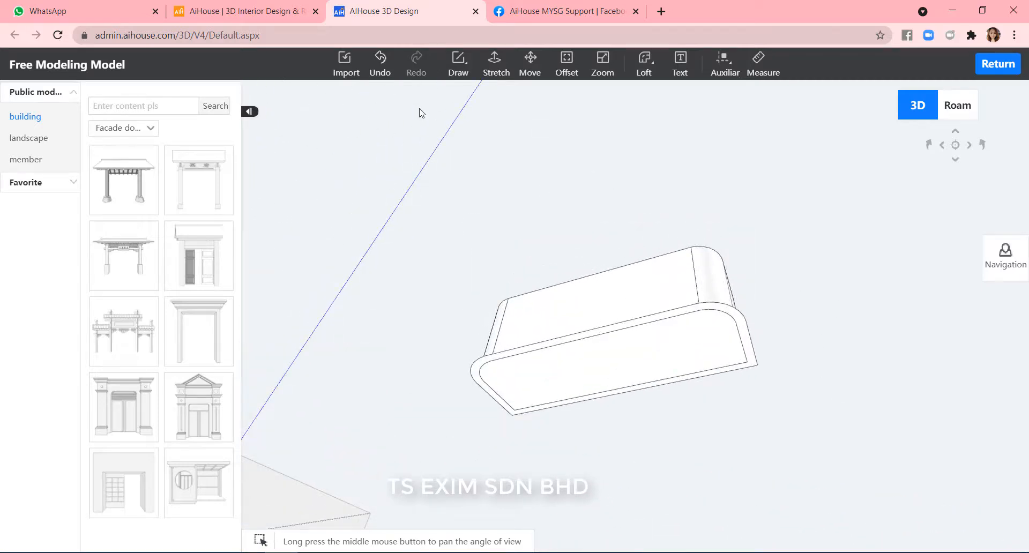
left_click(495, 67)
scroll(764, 280, "up", 2)
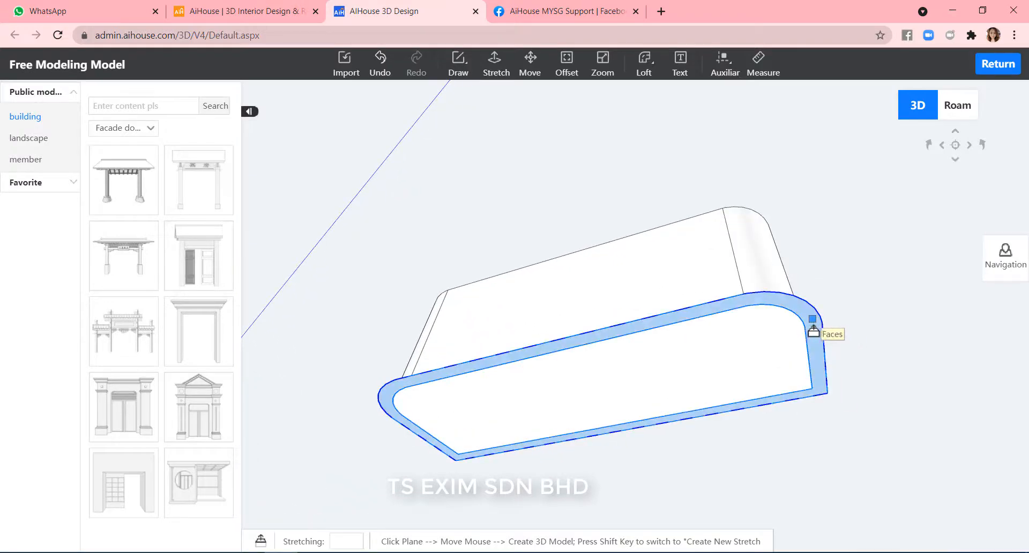
left_click(812, 331)
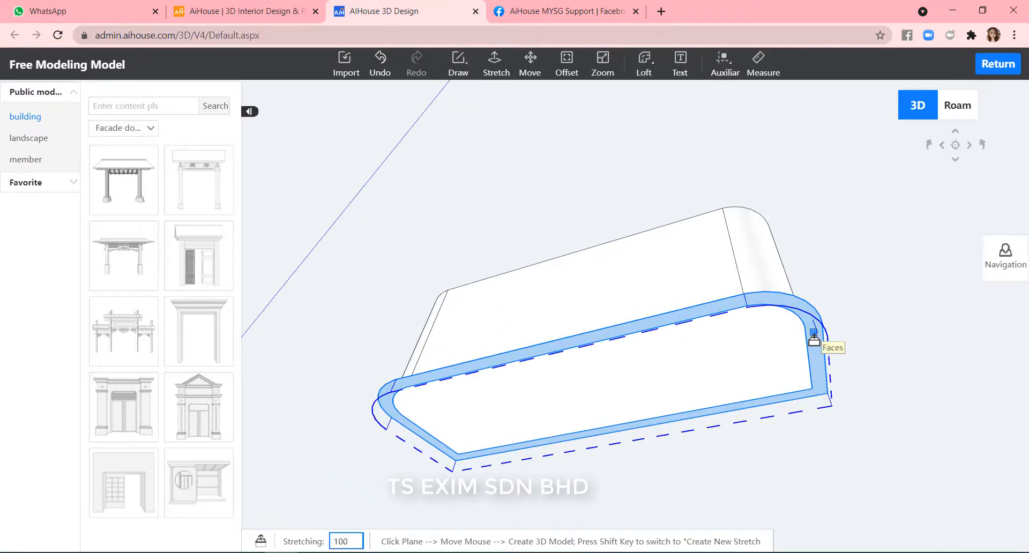
left_click(847, 273)
Offset the block's top face outward by 100 to form a rim around it.
middle_click_drag(855, 252, 862, 349)
scroll(861, 349, "down", 3)
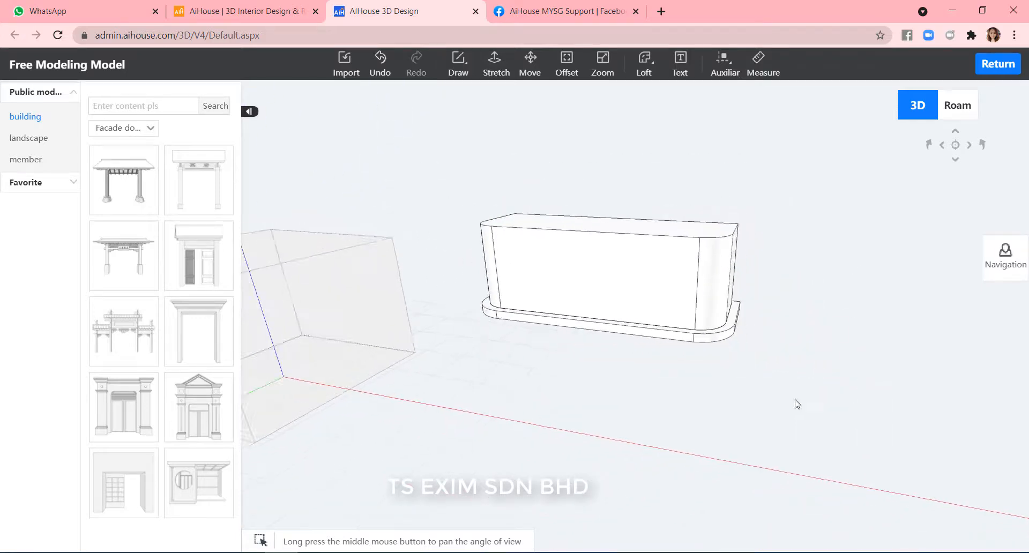
middle_click_drag(797, 404, 484, 526)
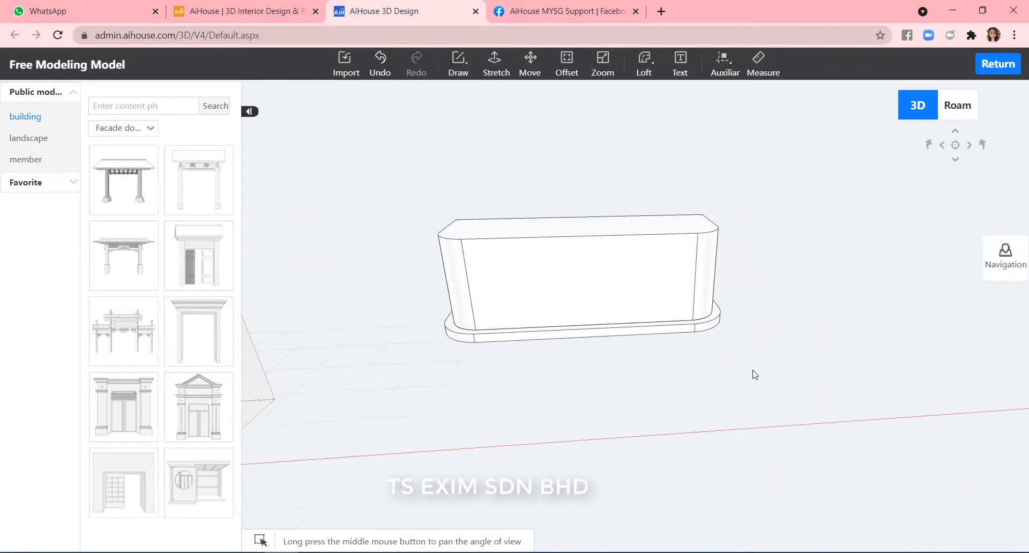
scroll(755, 375, "up", 3)
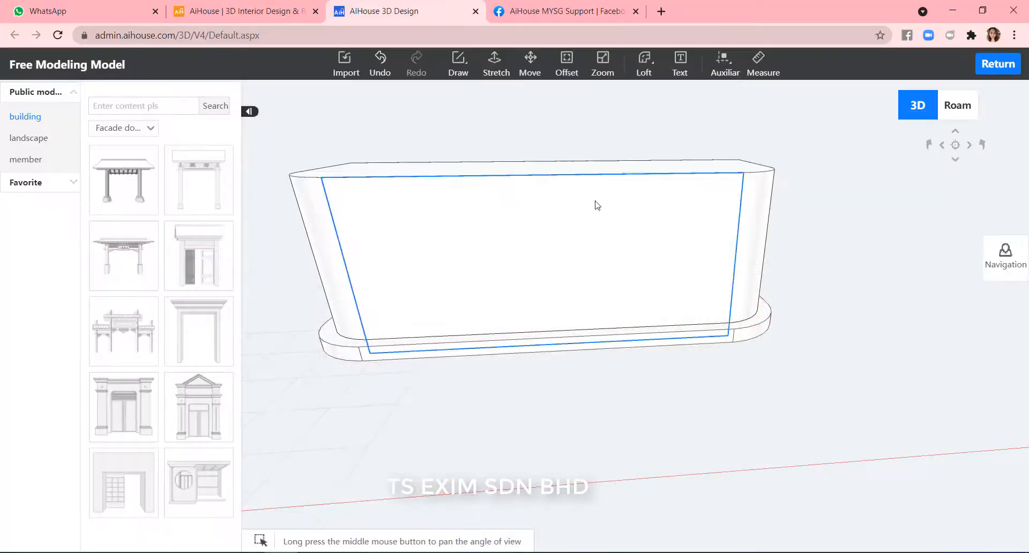
middle_click_drag(799, 296, 838, 326)
scroll(852, 265, "down", 4)
scroll(617, 214, "up", 4)
scroll(799, 222, "up", 2)
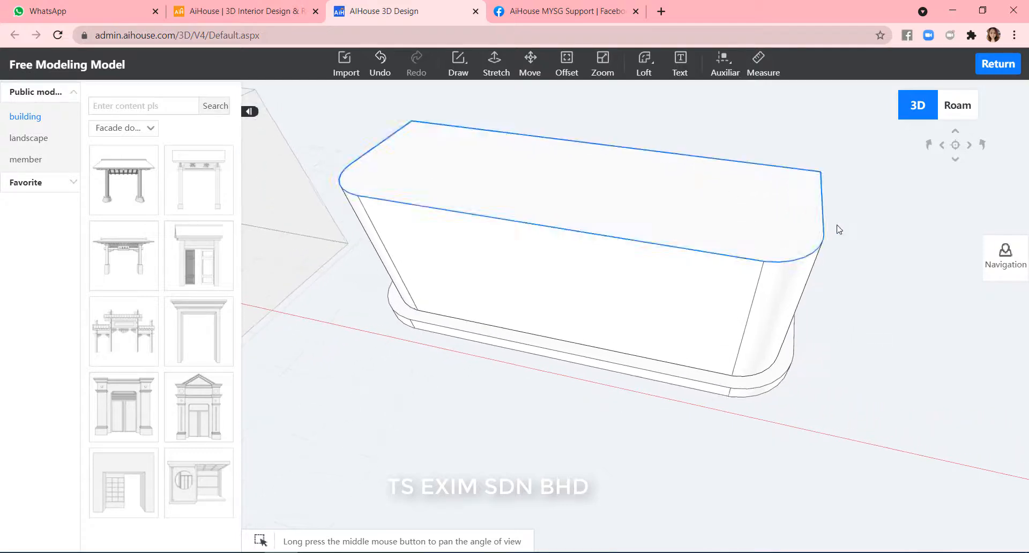
left_click(662, 184)
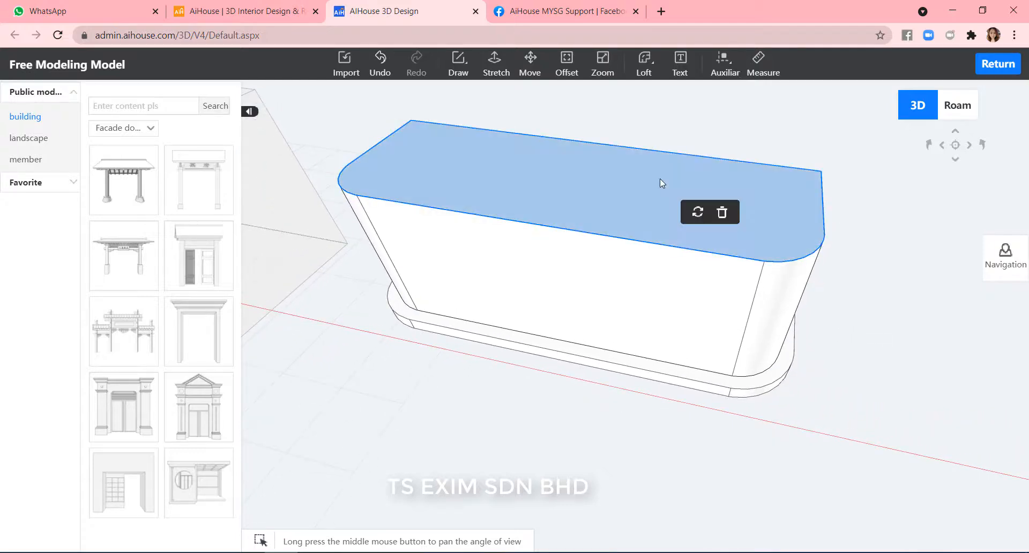
left_click(560, 66)
left_click(600, 164)
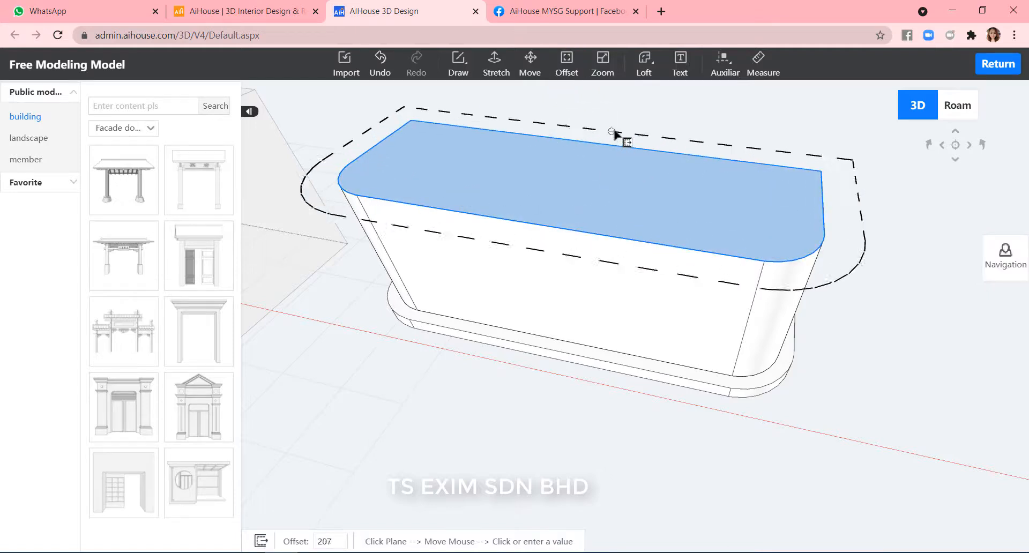
type("100")
key("Return")
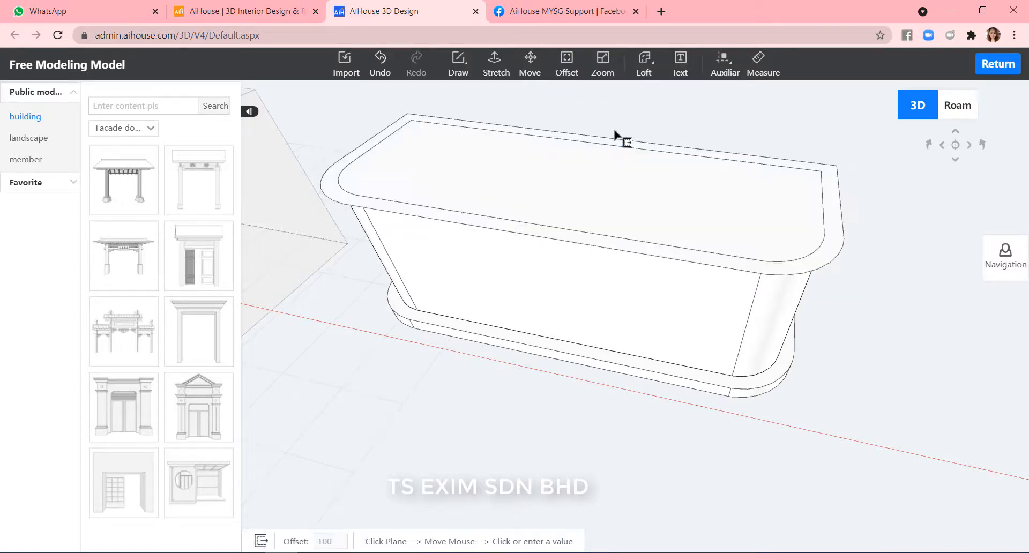
key("Escape")
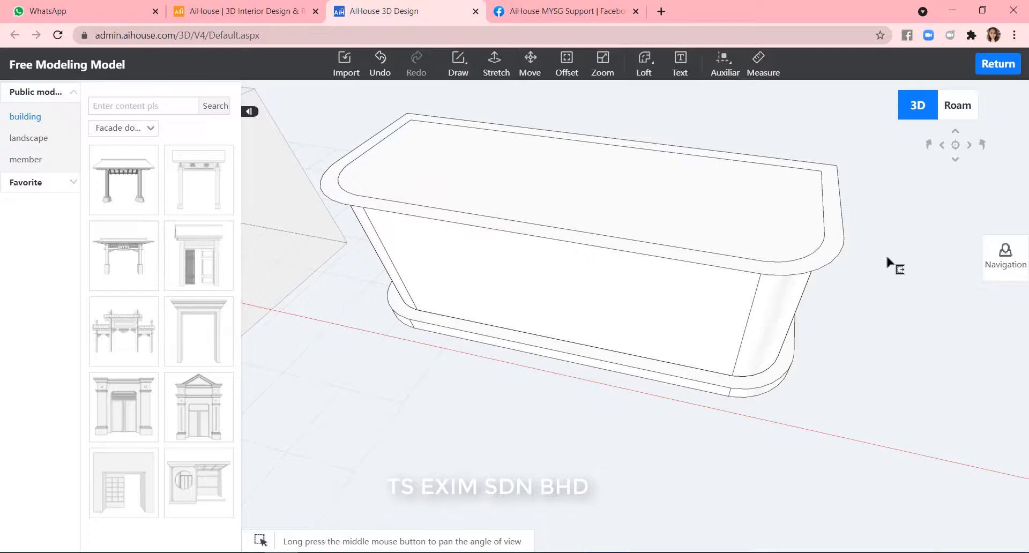
Stretch the rim face around the block's top downward by 50.
scroll(879, 239, "up", 2)
scroll(602, 114, "down", 2)
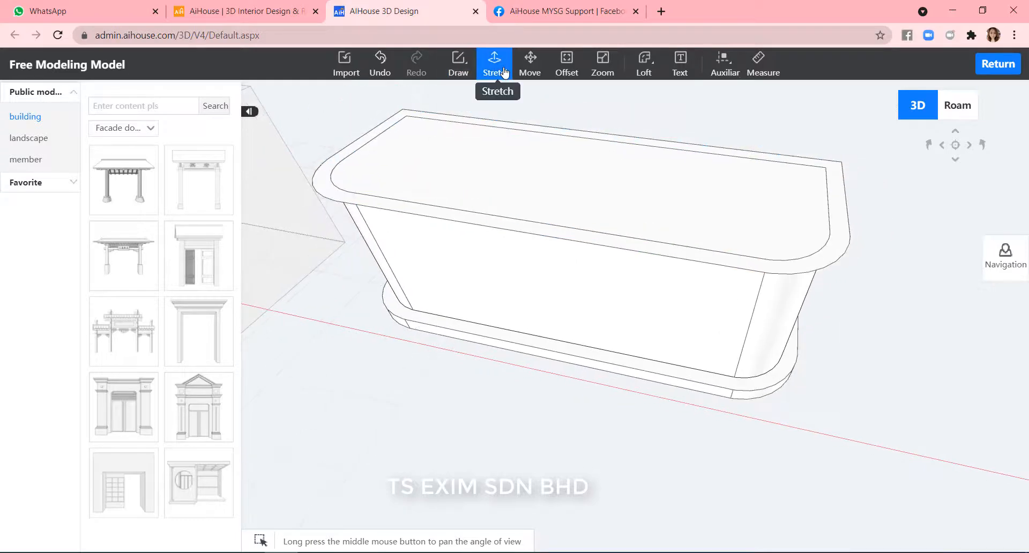
left_click(504, 72)
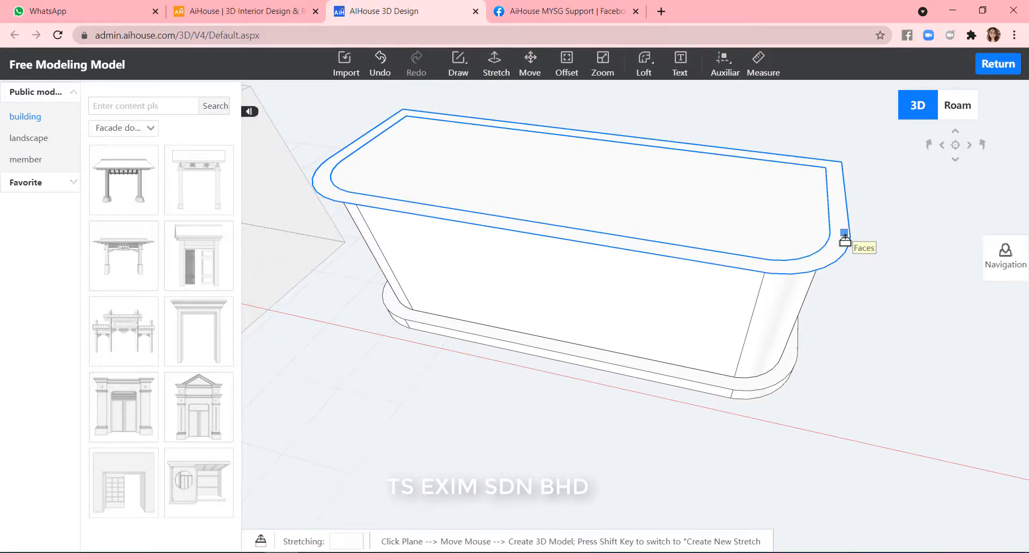
left_click(845, 239)
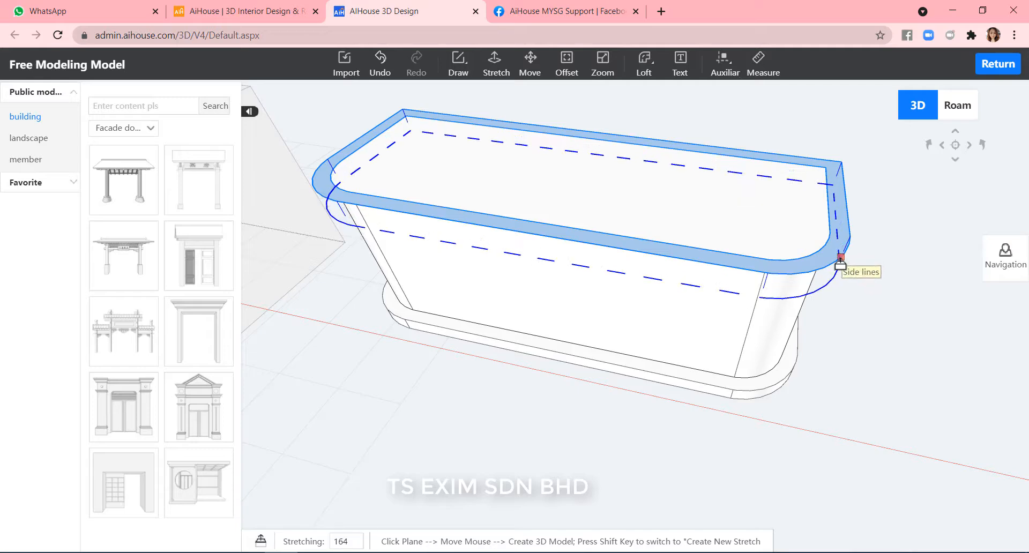
type("50")
key("Return")
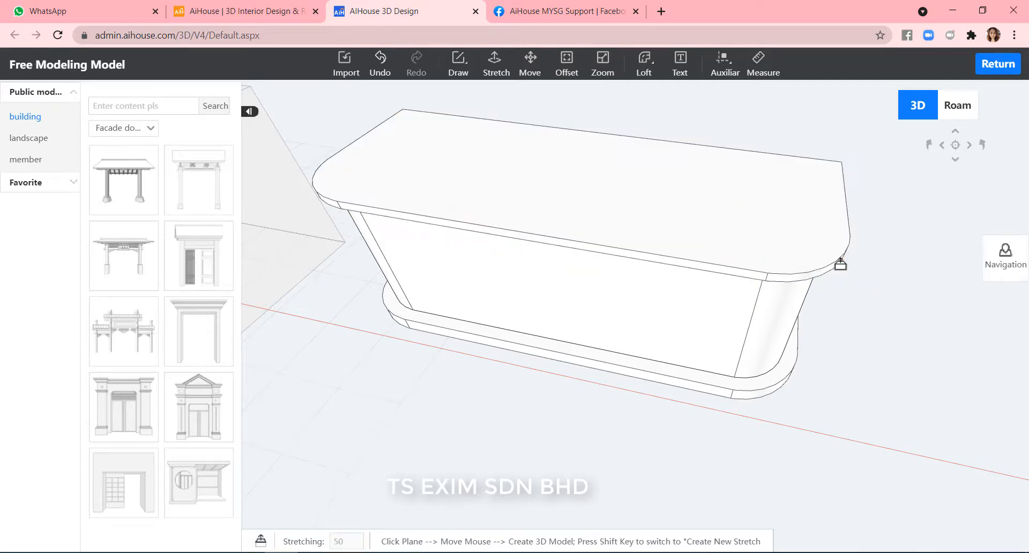
key("Escape")
Stretch the underside face of the block's top rim downward by 50 as a new separate band.
right_click_drag(866, 338, 864, 142)
right_click_drag(881, 297, 876, 217)
left_click(496, 62)
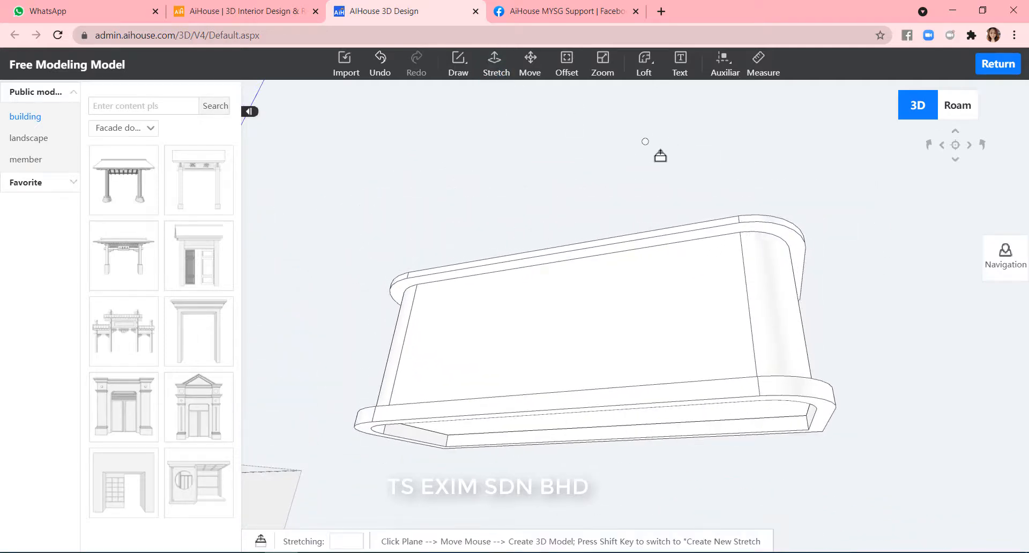
key("shift")
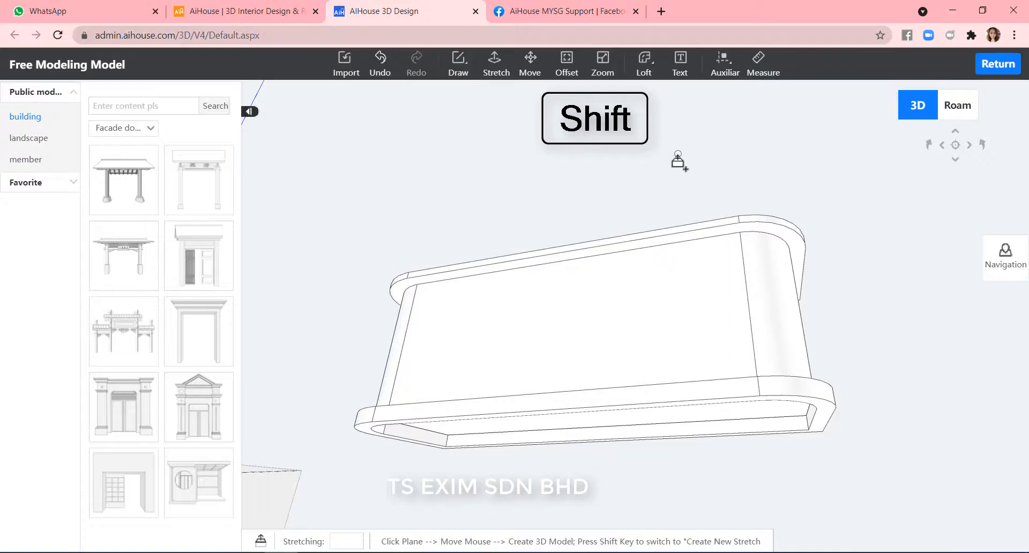
scroll(719, 195, "up", 3)
left_click(855, 212)
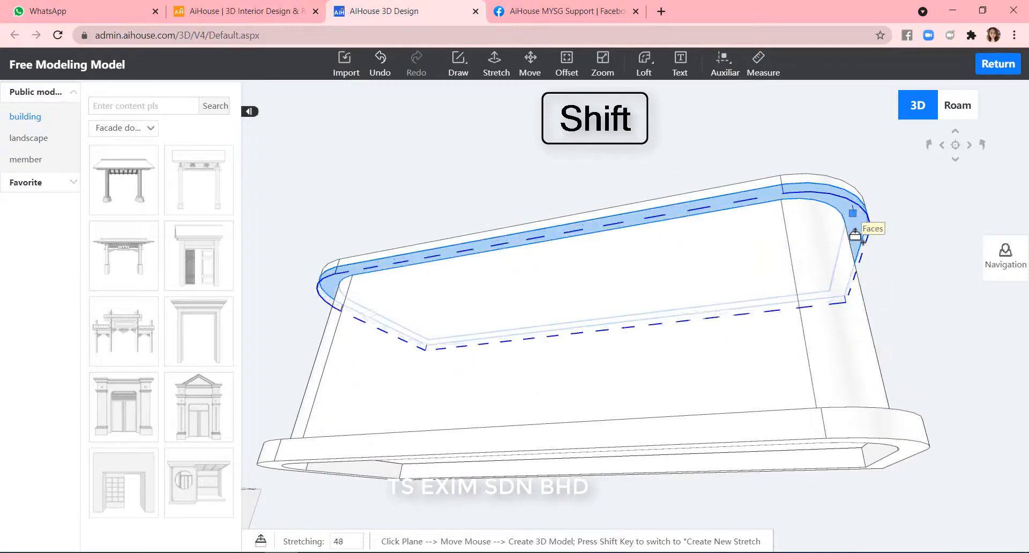
key("Return")
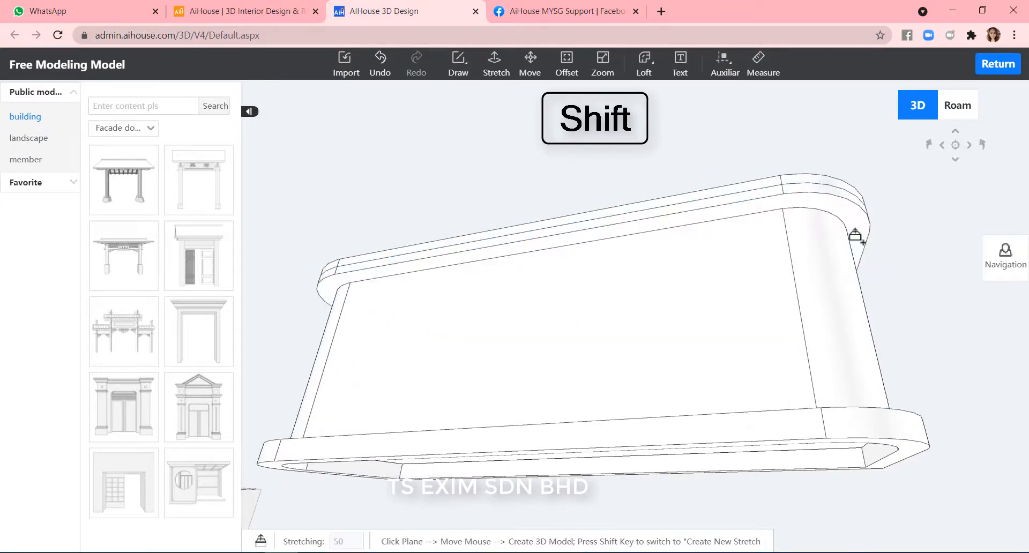
Stretch two more separate bands downward beneath the top rim, each 50 high.
left_click(858, 230)
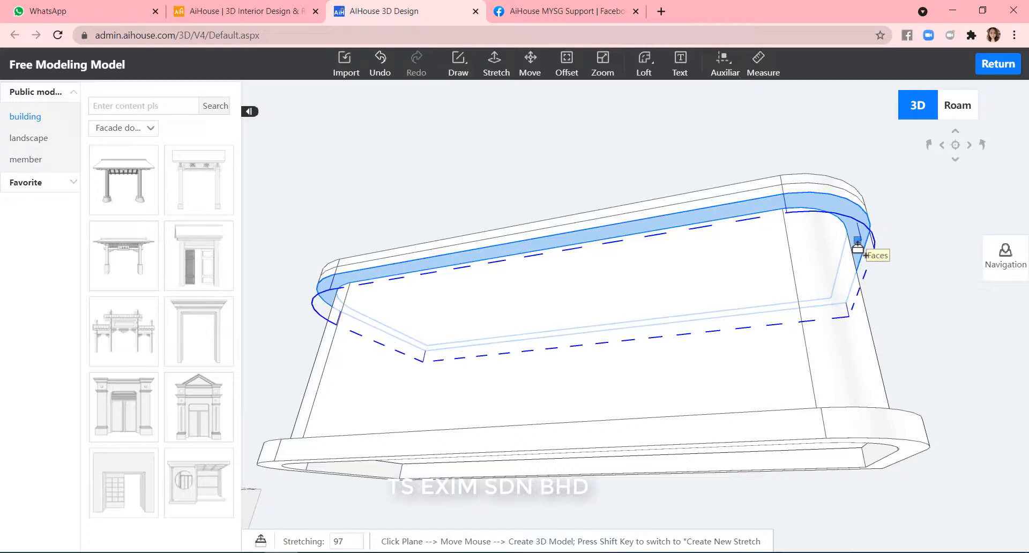
key("Return")
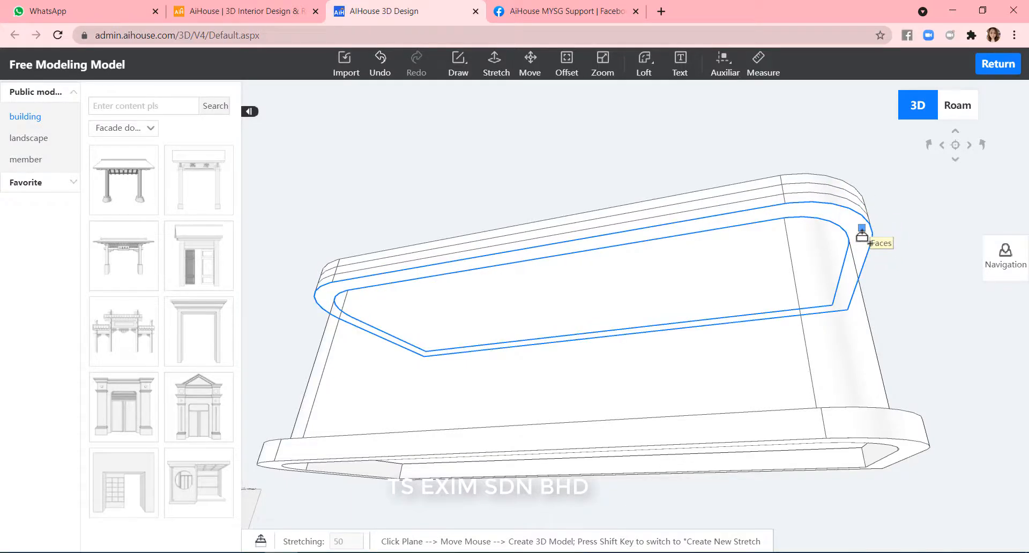
left_click(864, 230)
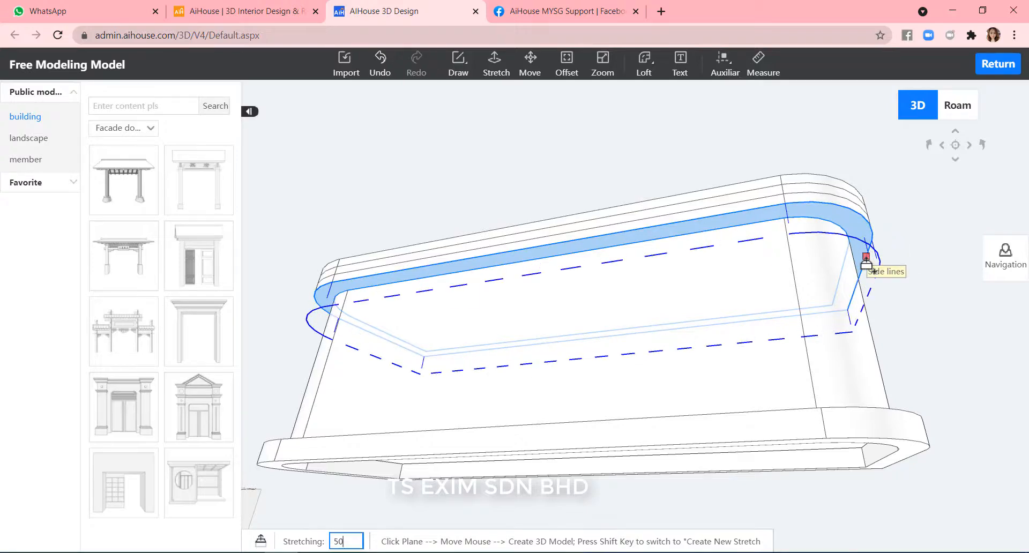
key("Return")
key("Escape")
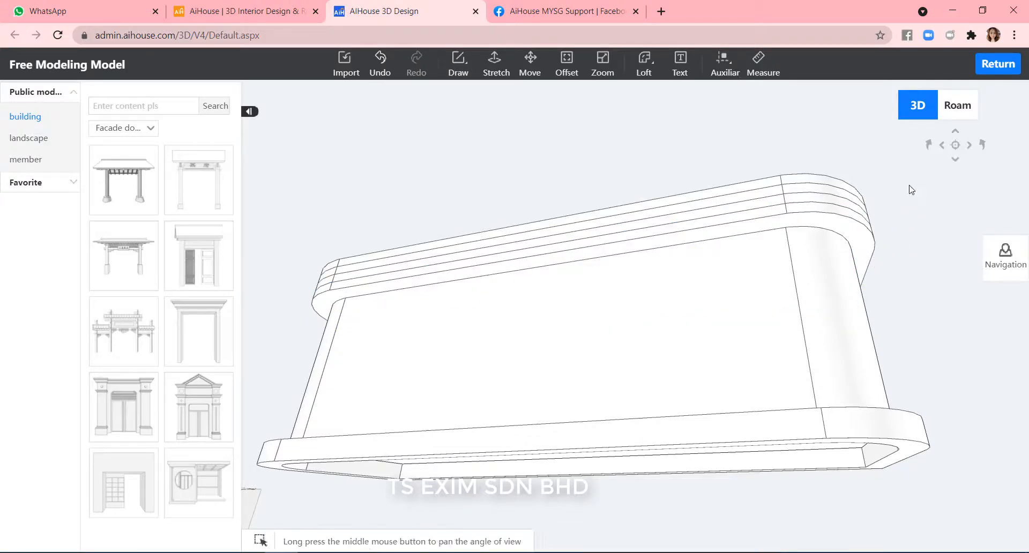
Delete the long front faces of the second and fourth bands in the stack around the block's top.
right_click_drag(910, 187, 898, 254)
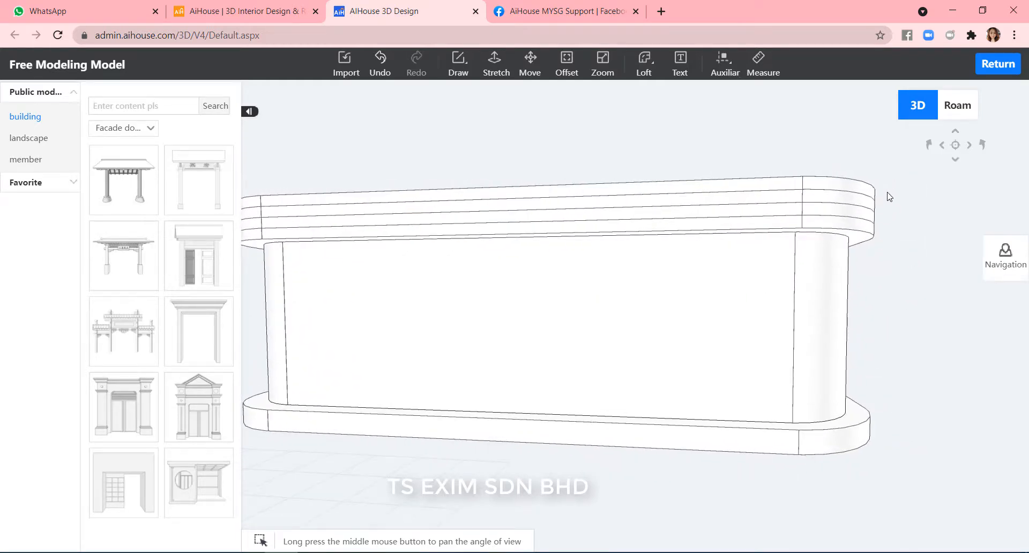
left_click(853, 205)
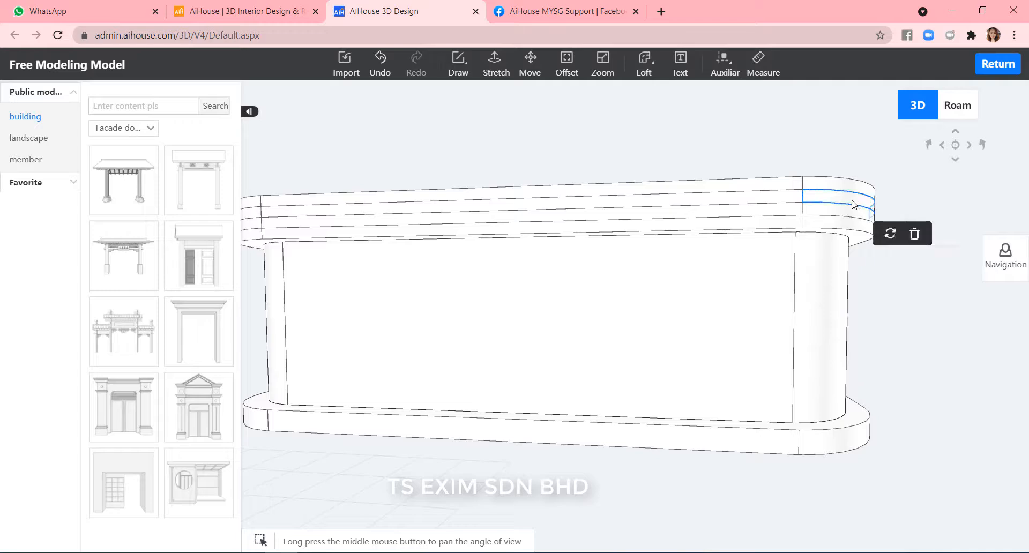
left_click(910, 329)
middle_click_drag(928, 266, 444, 193)
left_click(444, 193)
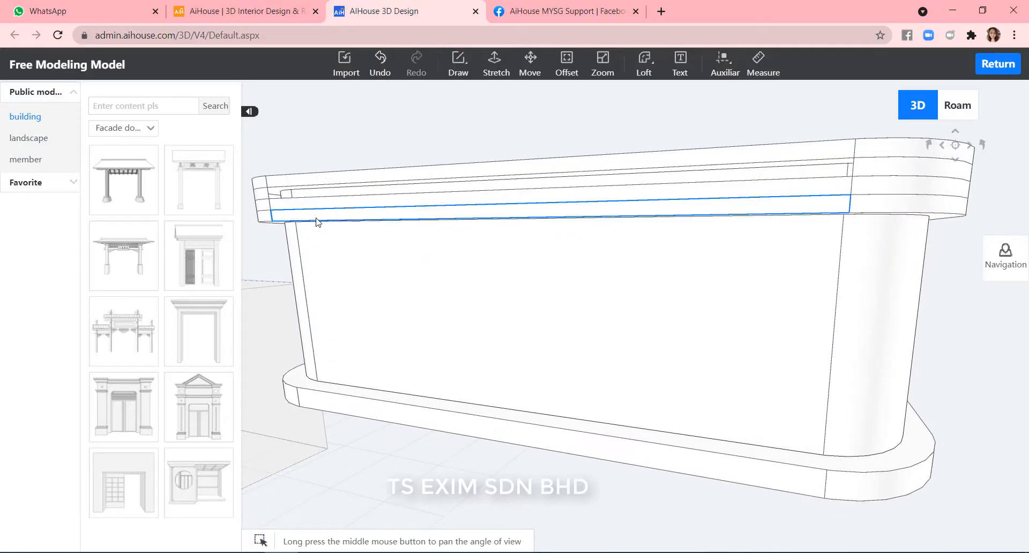
middle_click_drag(289, 247, 931, 268)
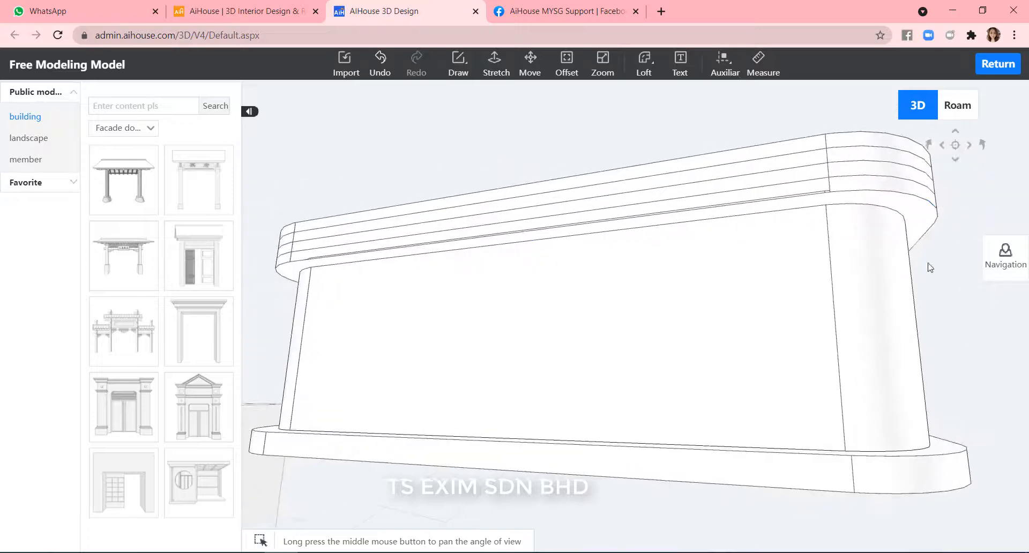
Delete the curved faces of the second and fourth top bands at the block's right front corner.
left_click(882, 182)
left_click(894, 158)
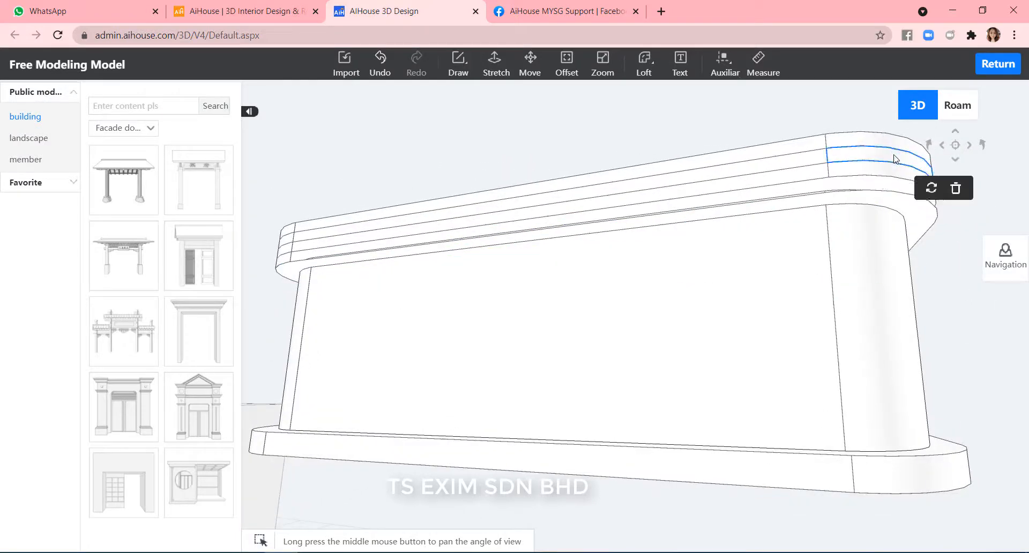
middle_click_drag(949, 308, 910, 232)
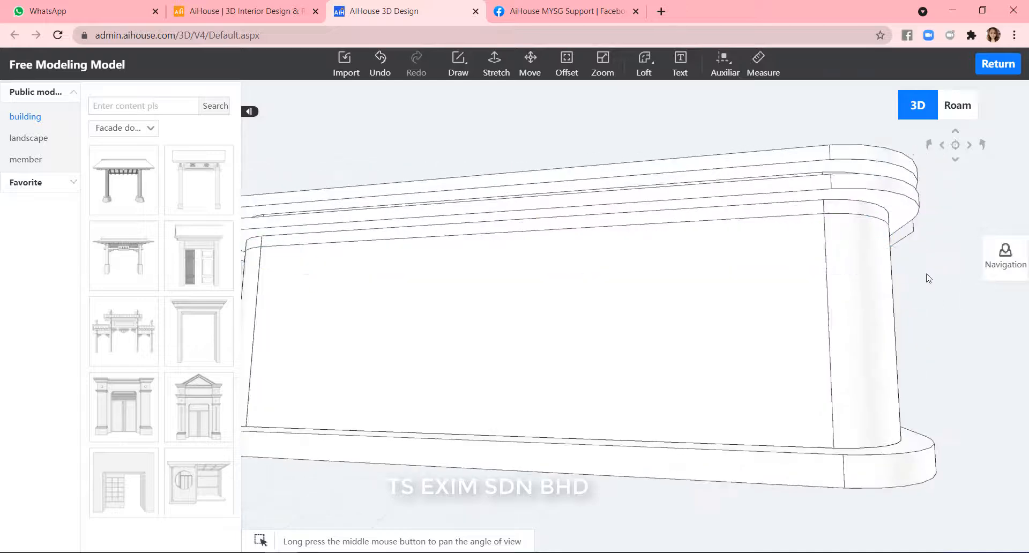
scroll(929, 285, "down", 2)
scroll(914, 267, "up", 2)
left_click(929, 228)
key("Delete")
scroll(918, 278, "down", 2)
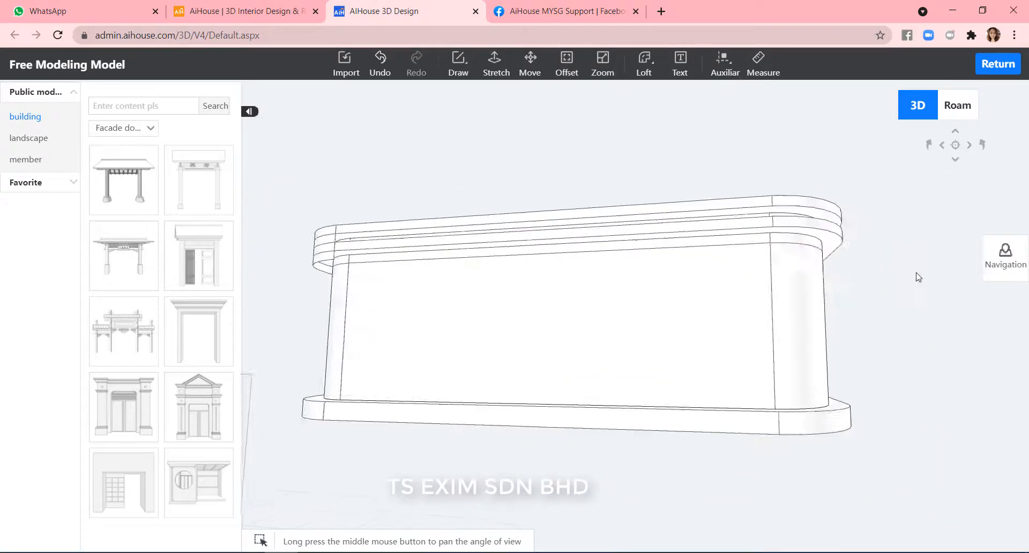
Delete the outer faces of the second and fourth top bands on the block's right end.
middle_click_drag(919, 278, 528, 186)
left_click(920, 226)
key("Delete")
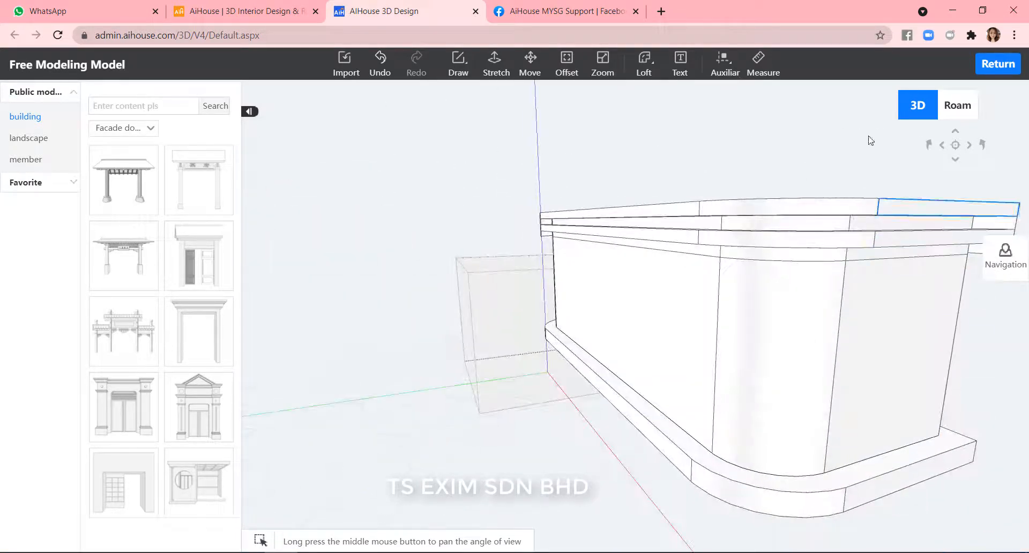
middle_click_drag(871, 141, 931, 160)
left_click(925, 237)
key("Delete")
middle_click_drag(942, 301, 582, 262)
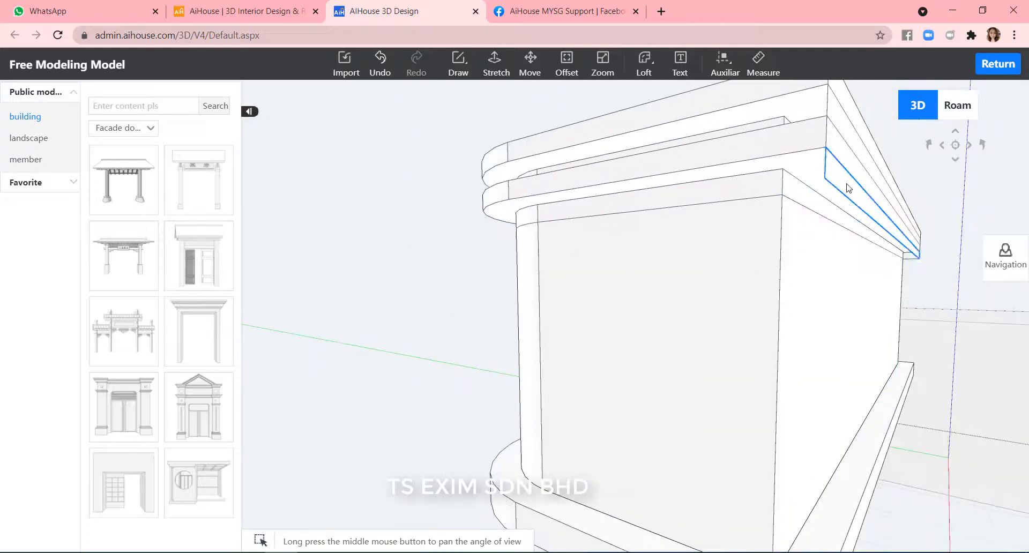
Delete the outer faces of the second and fourth top bands around the block's left rounded corner and left end.
scroll(923, 275, "up", 6)
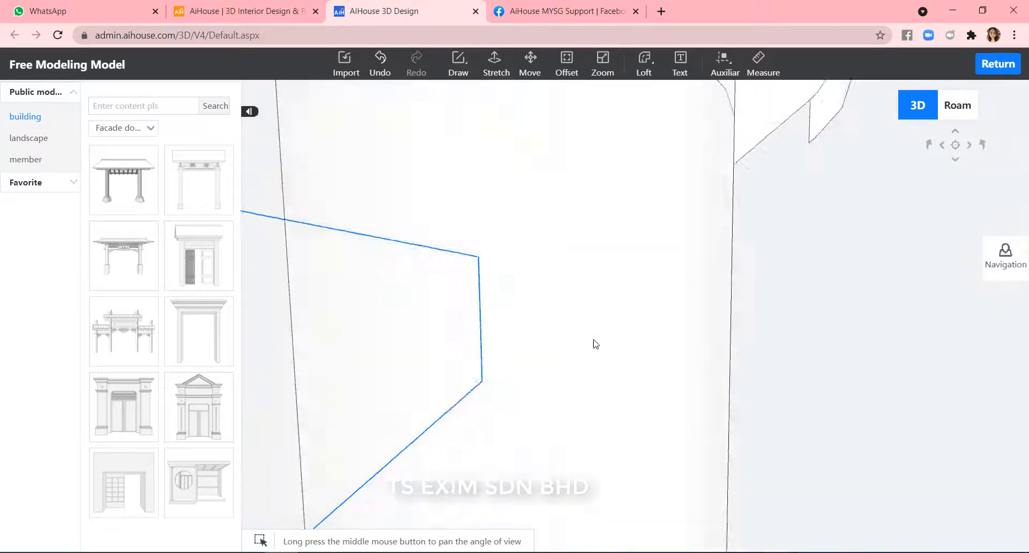
scroll(595, 344, "down", 5)
middle_click_drag(779, 354, 452, 282)
left_click(446, 262)
key("Delete")
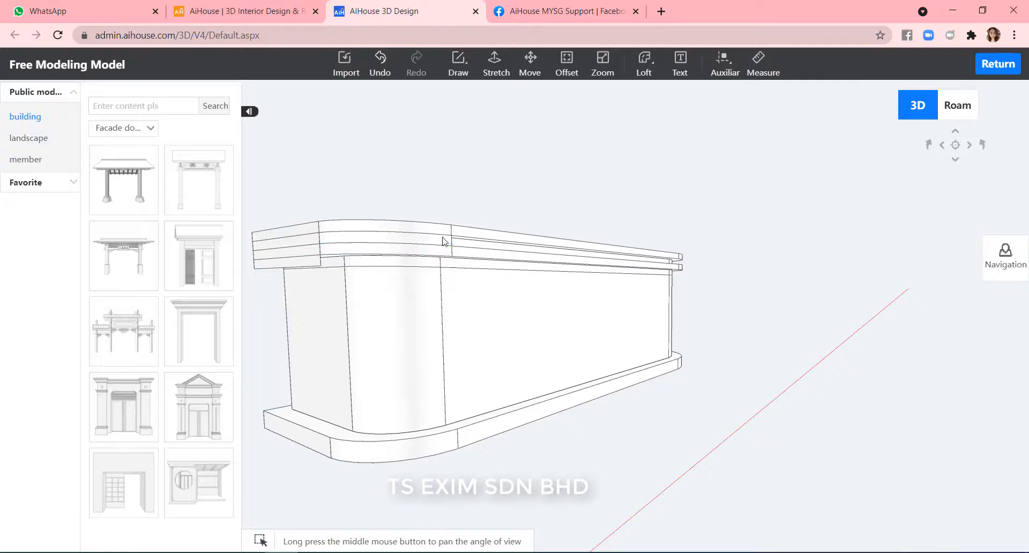
middle_click_drag(597, 185, 590, 228)
left_click(444, 274)
key("Delete")
middle_click_drag(497, 212, 568, 212)
left_click(386, 275)
key("Delete")
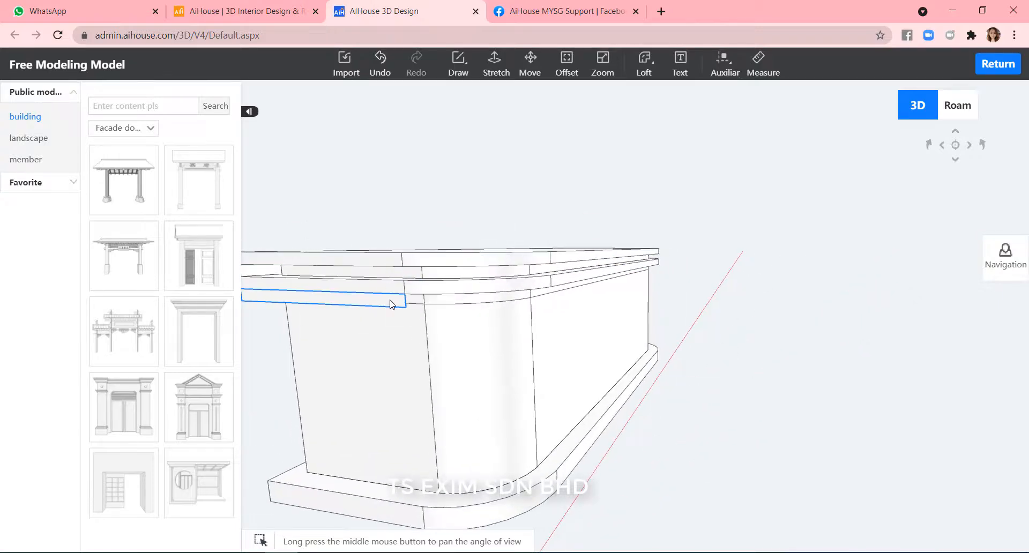
Delete the leftover horizontal edge line across the upper part of the block's front face.
middle_click_drag(818, 365, 598, 360)
scroll(597, 361, "up", 3)
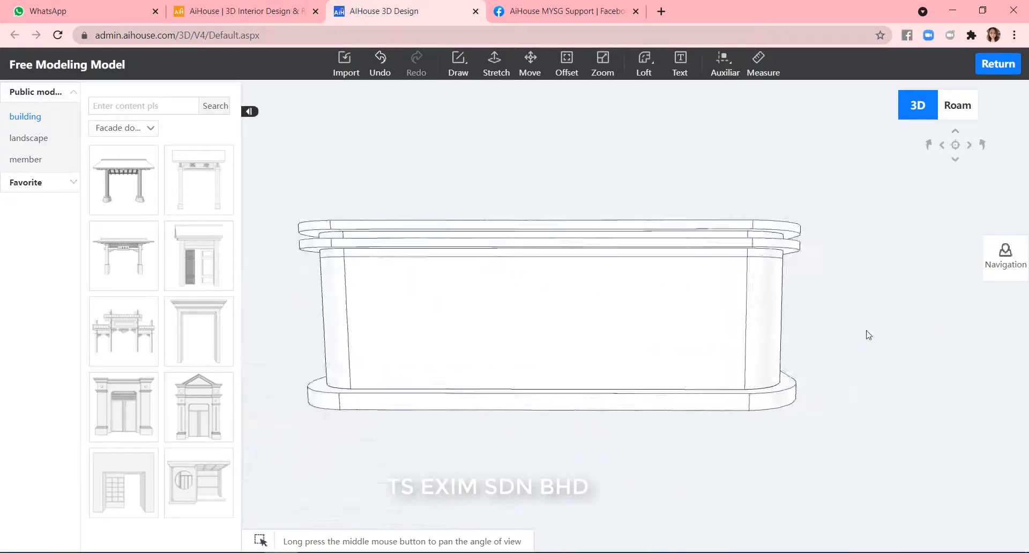
scroll(821, 237, "up", 3)
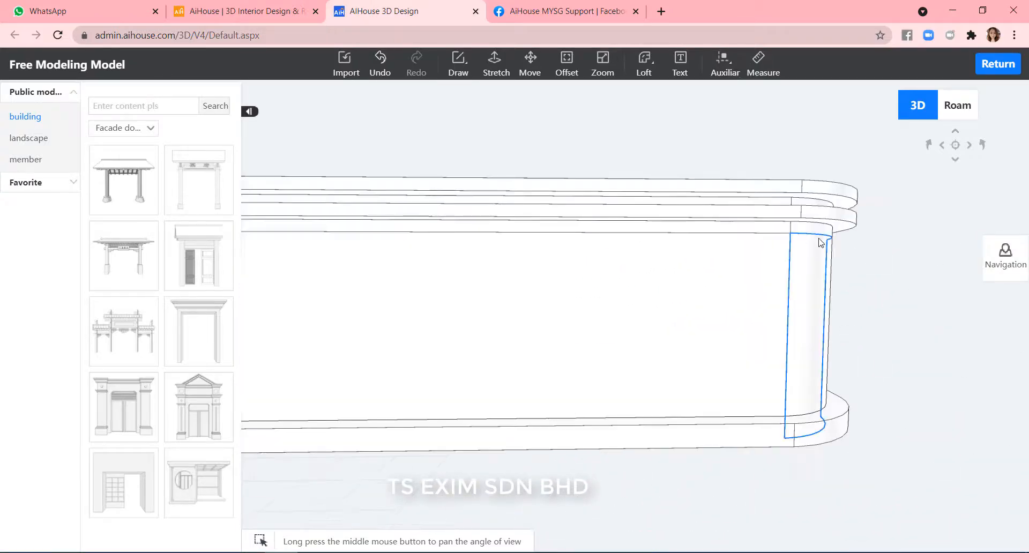
left_click(774, 234)
key("Delete")
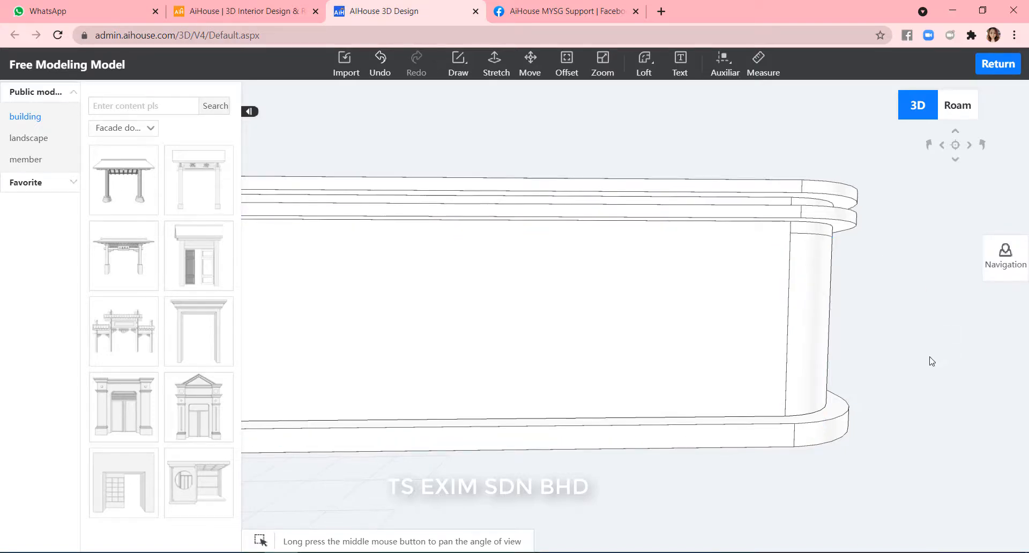
Measure the height of the block's front face along its right vertical edge, between the lowest top band and the base rim.
scroll(876, 360, "down", 3)
middle_click_drag(765, 515, 700, 446)
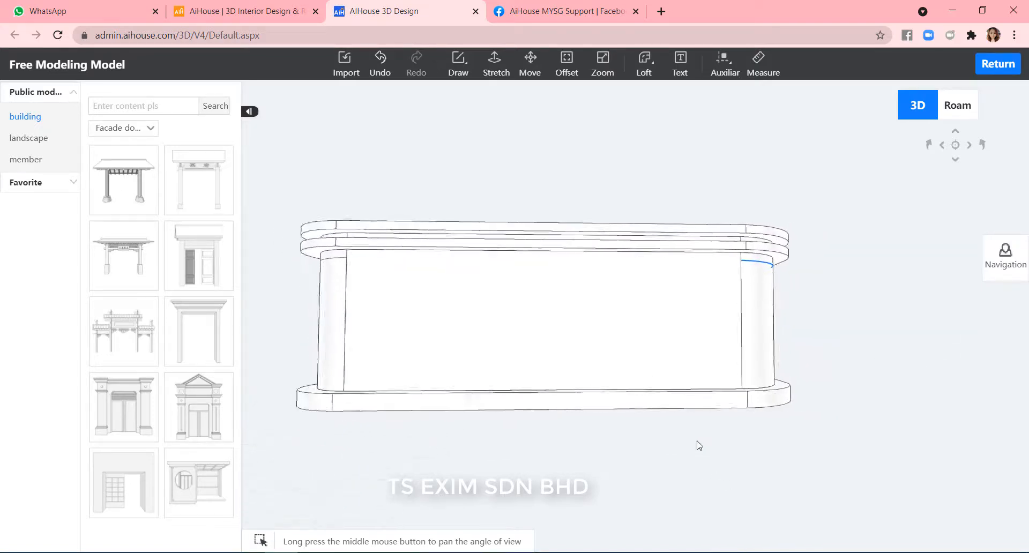
scroll(867, 252, "up", 3)
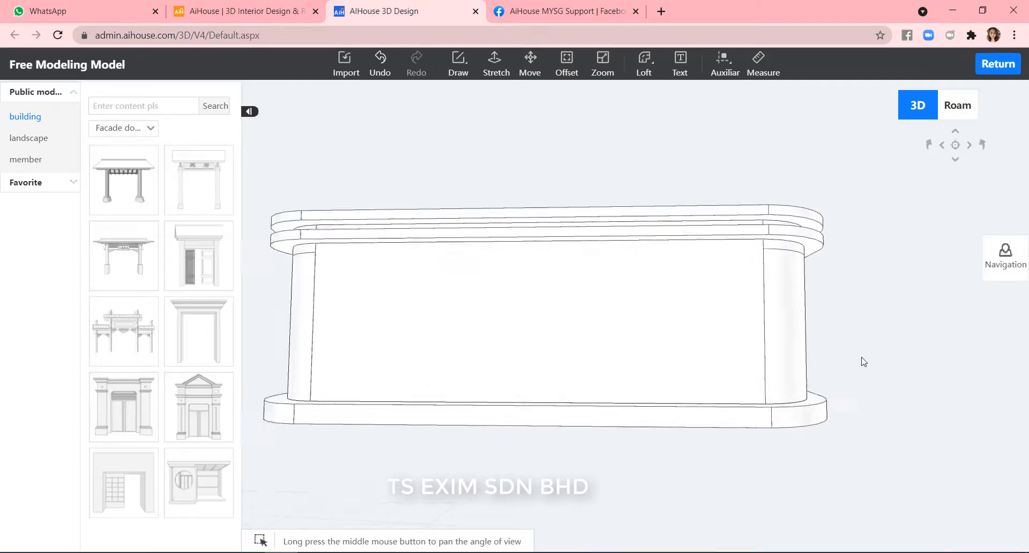
middle_click_drag(864, 362, 866, 371)
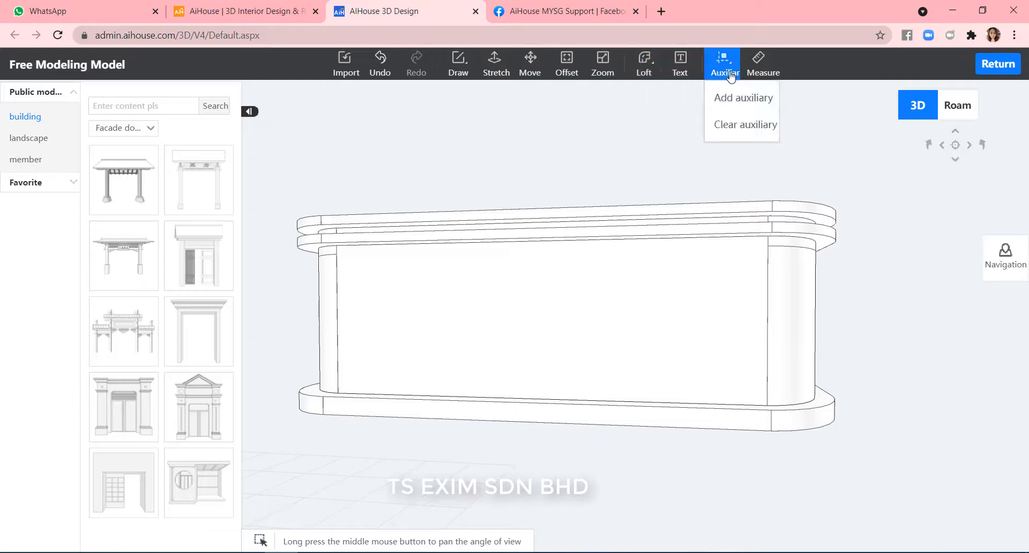
left_click(762, 64)
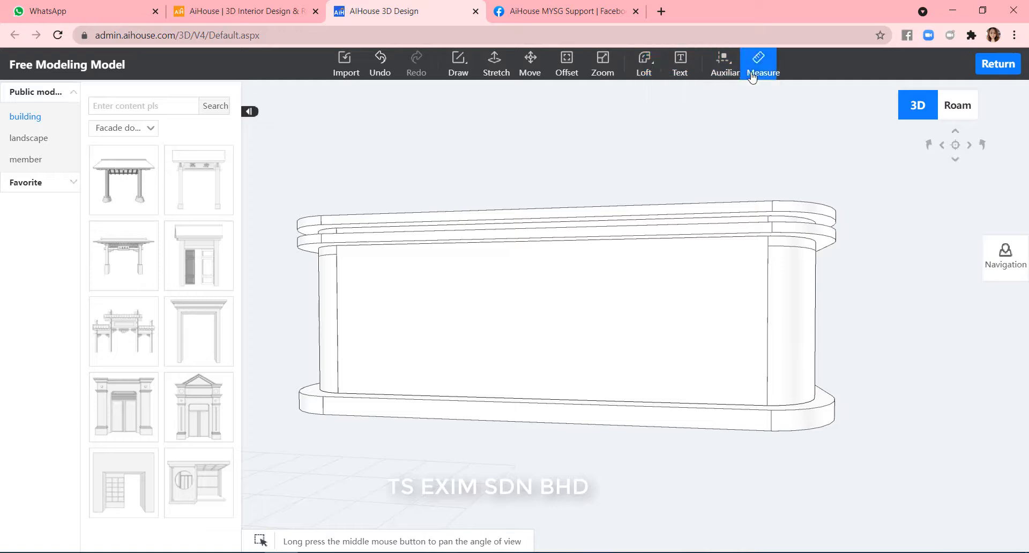
left_click(767, 235)
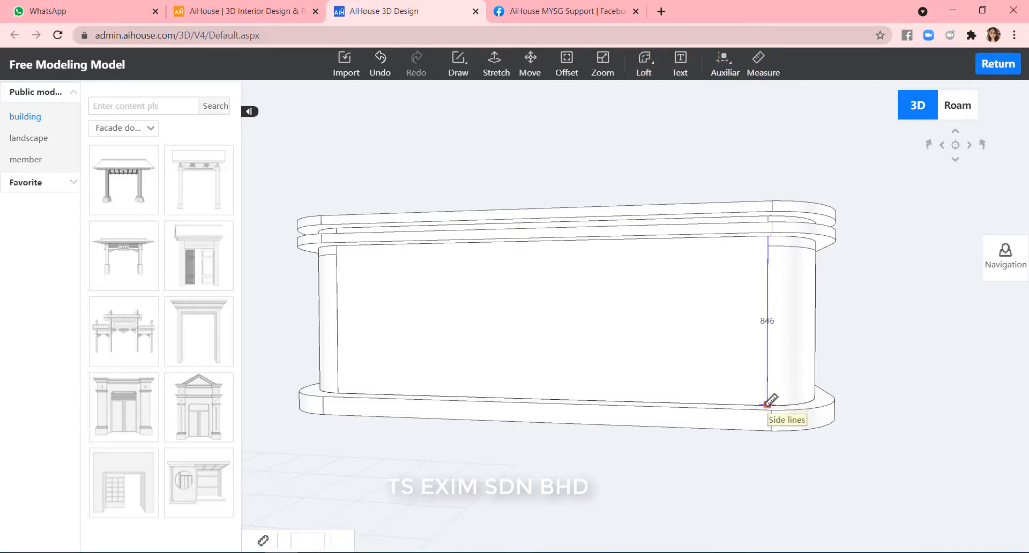
scroll(788, 407, "up", 2)
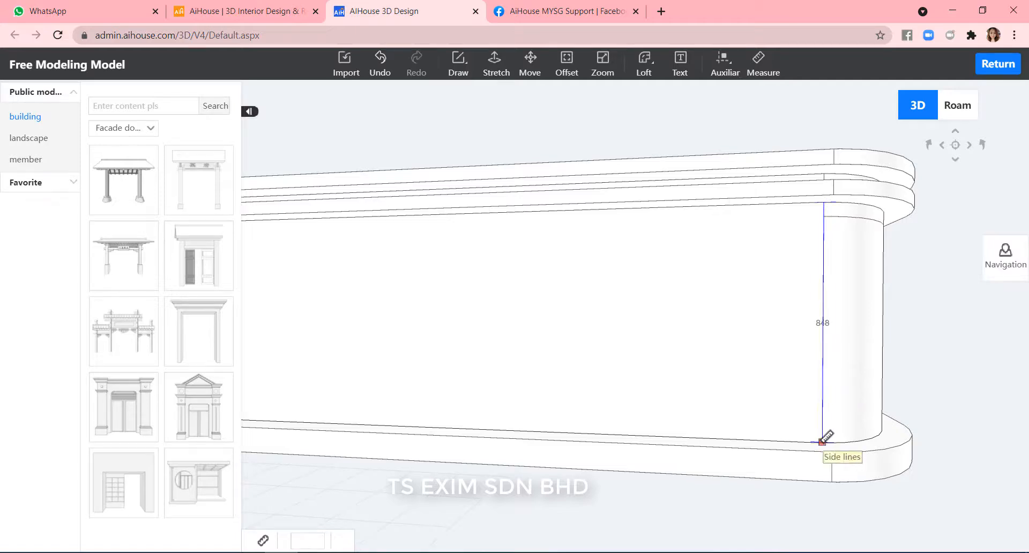
key("Escape")
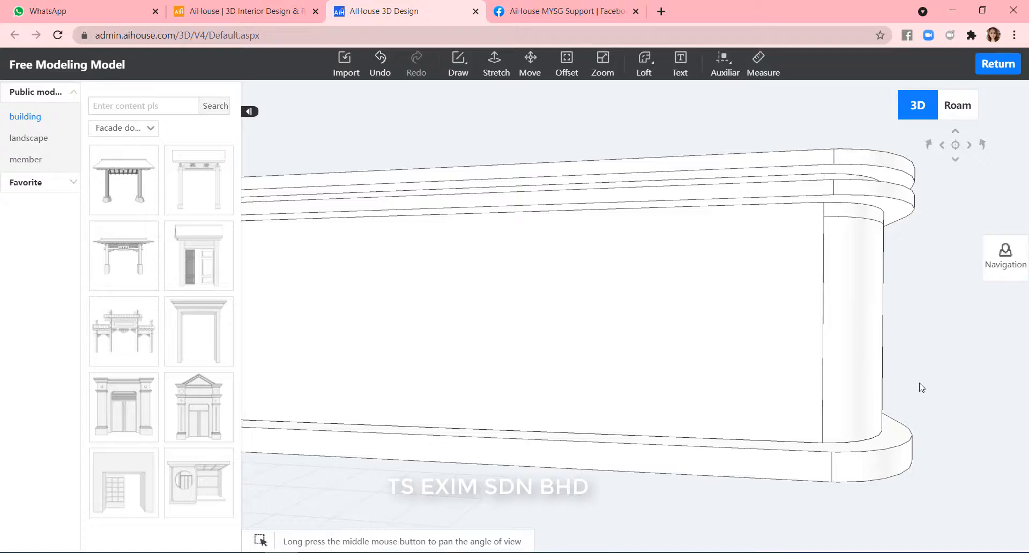
Place a vertical auxiliary line 500 in from the front face's left edge and another 200 further right of it.
scroll(920, 385, "down", 5)
right_click_drag(588, 269, 574, 321)
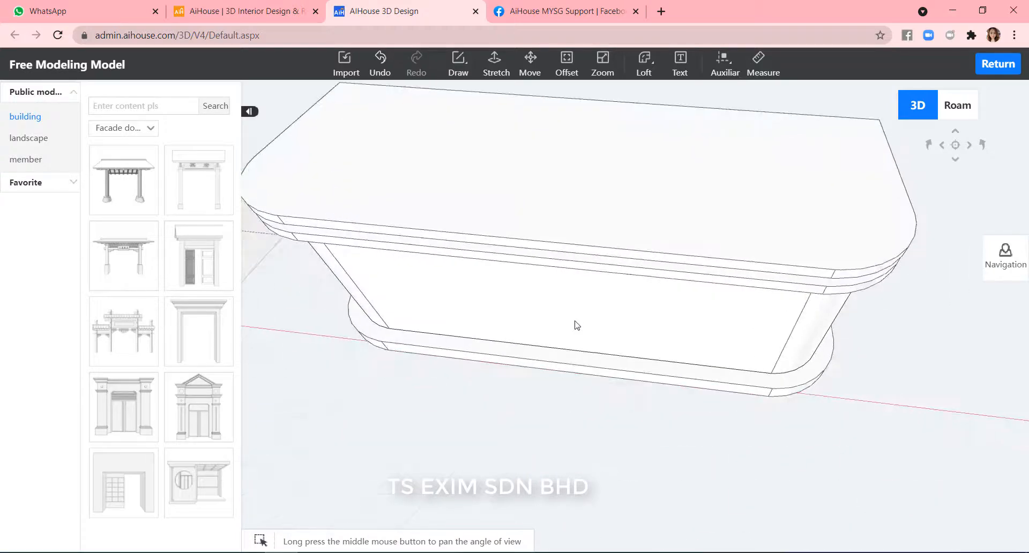
middle_click_drag(576, 325, 618, 179)
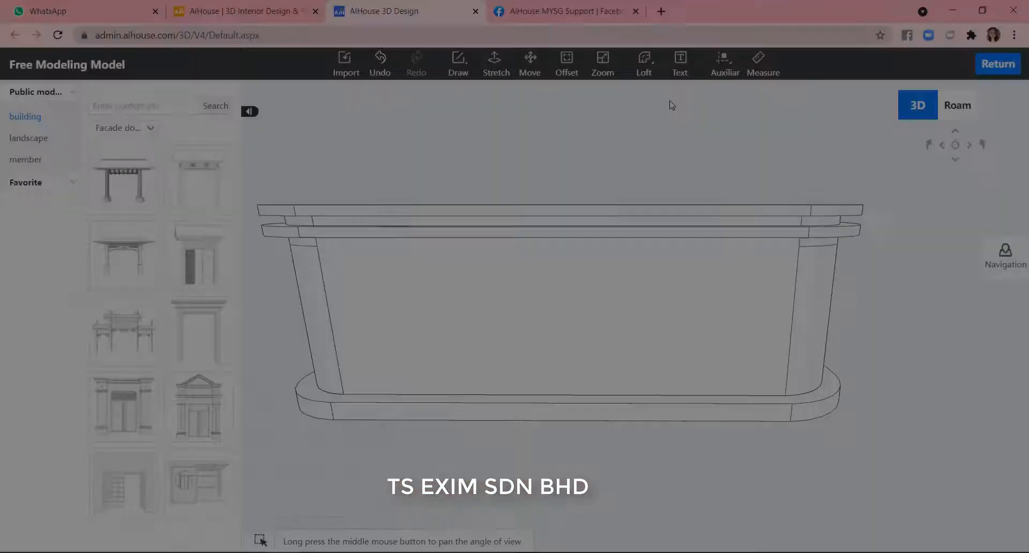
left_click(725, 73)
left_click(729, 102)
scroll(385, 287, "up", 3)
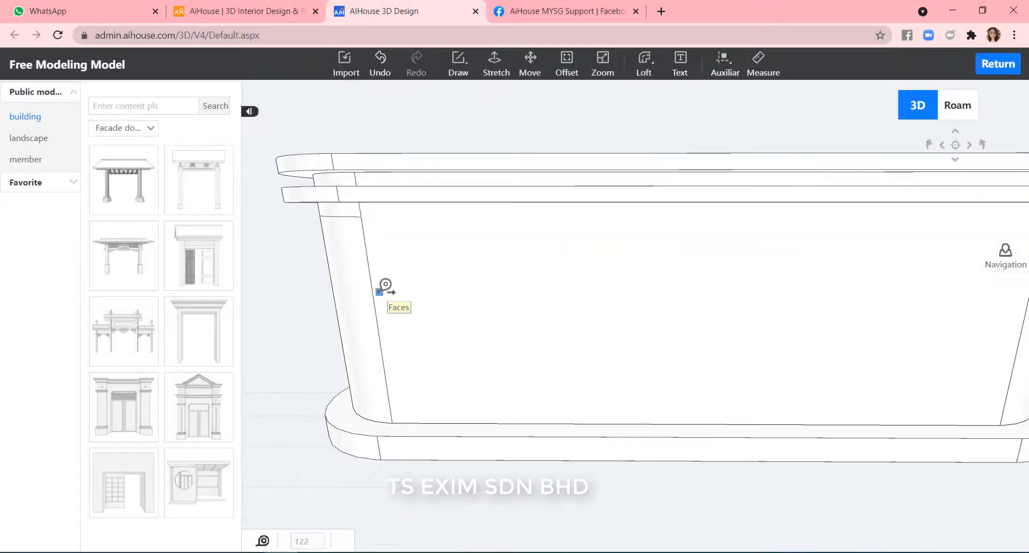
left_click(373, 295)
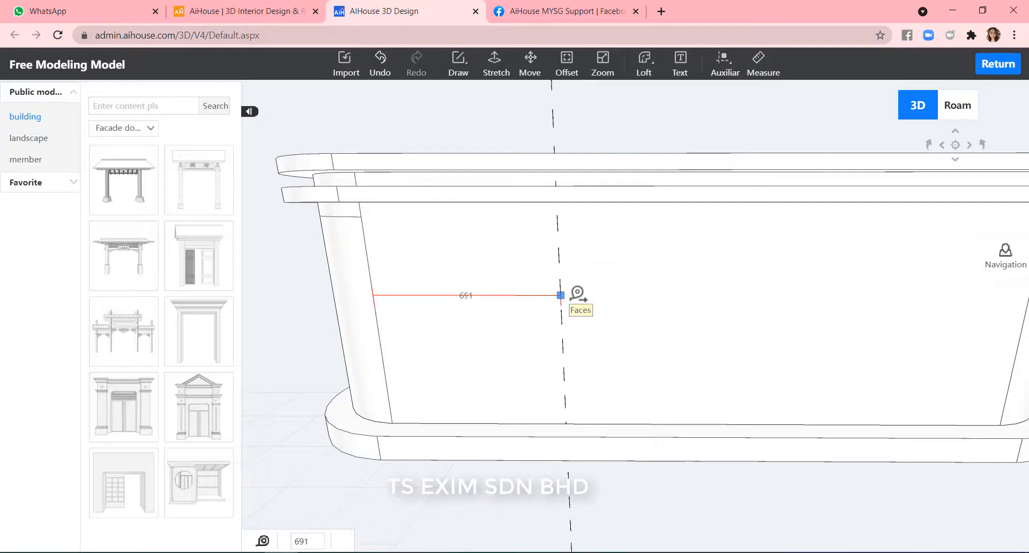
scroll(588, 292, "down", 2)
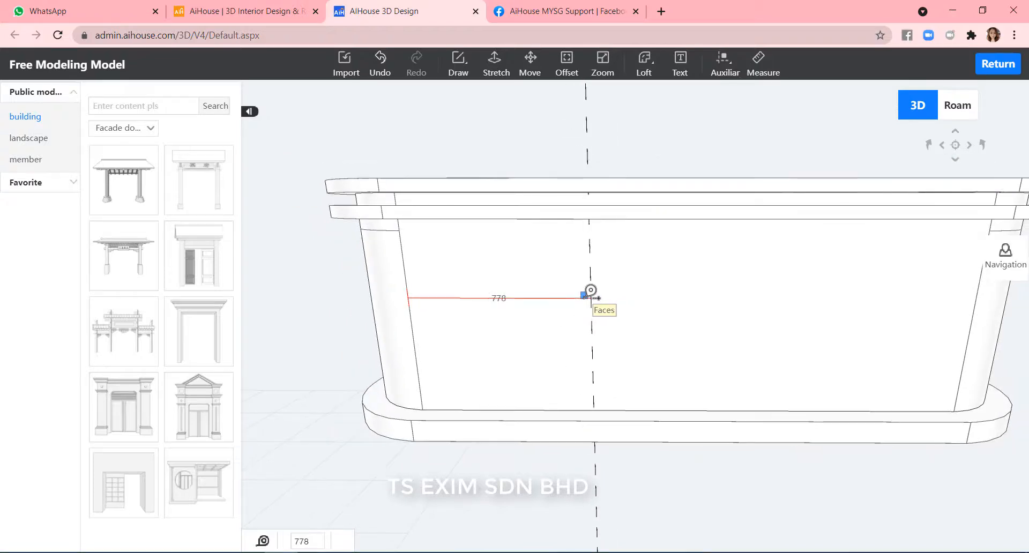
scroll(591, 292, "down", 2)
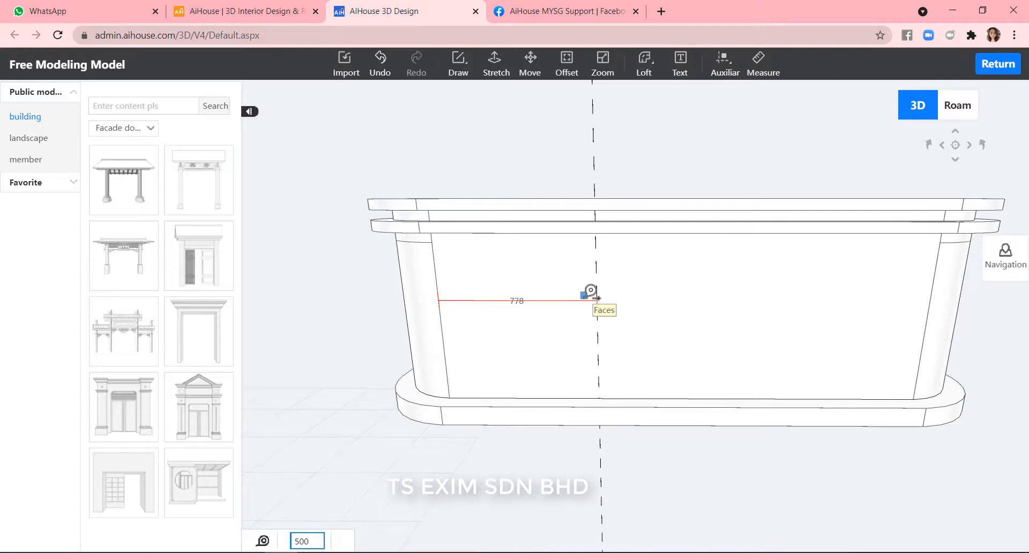
key("Return")
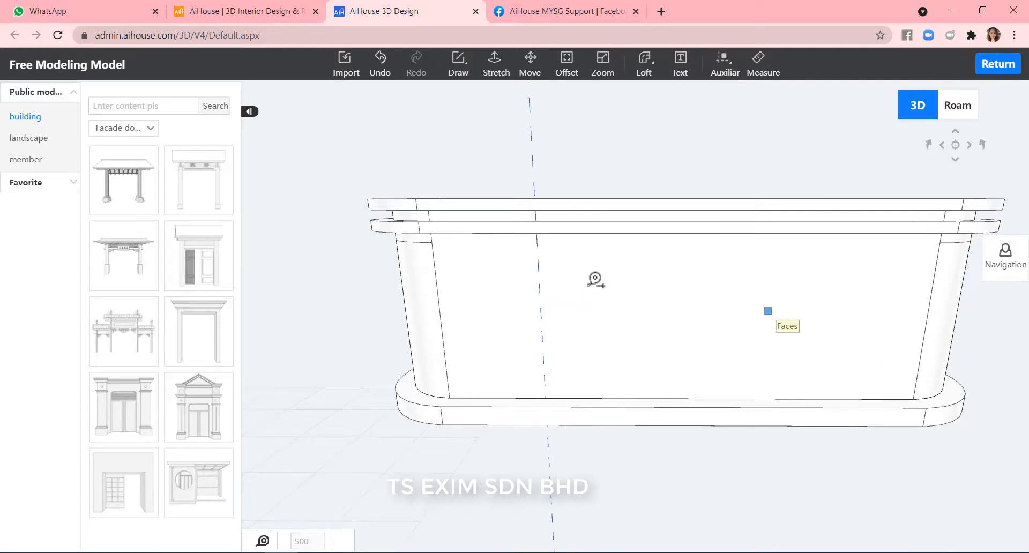
left_click(540, 290)
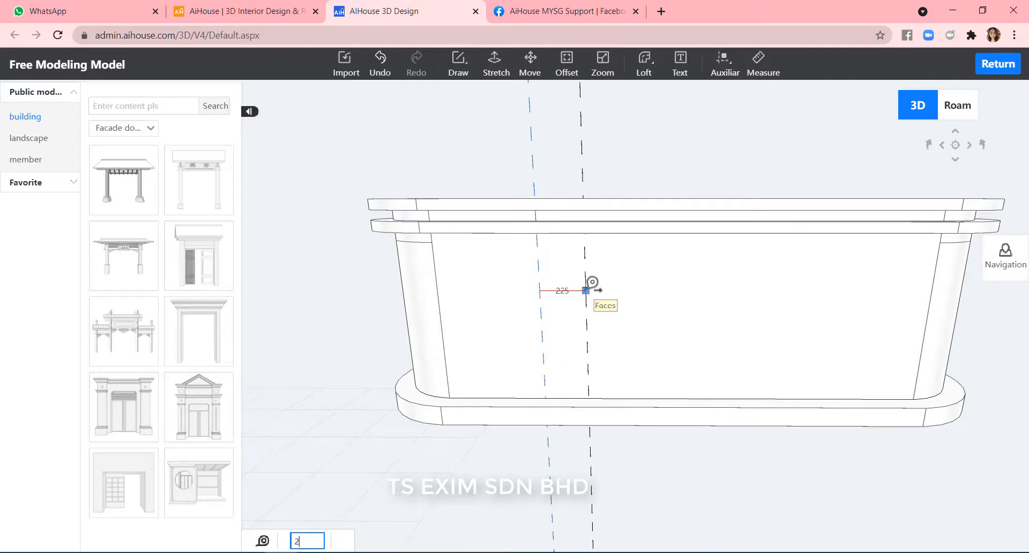
key("Return")
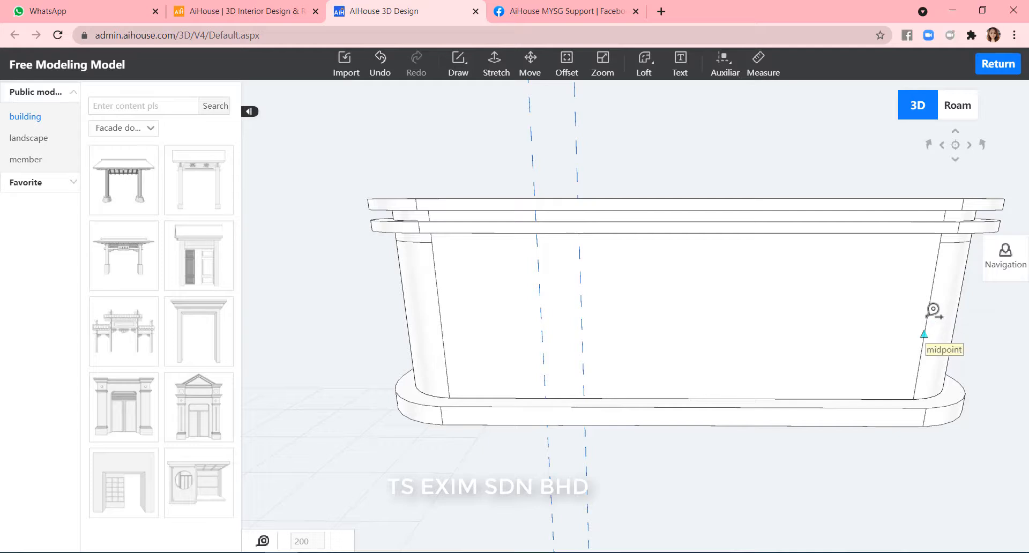
Place a vertical auxiliary line 700 in from the front face's right edge and delete the one 500 from the left edge.
left_click(932, 298)
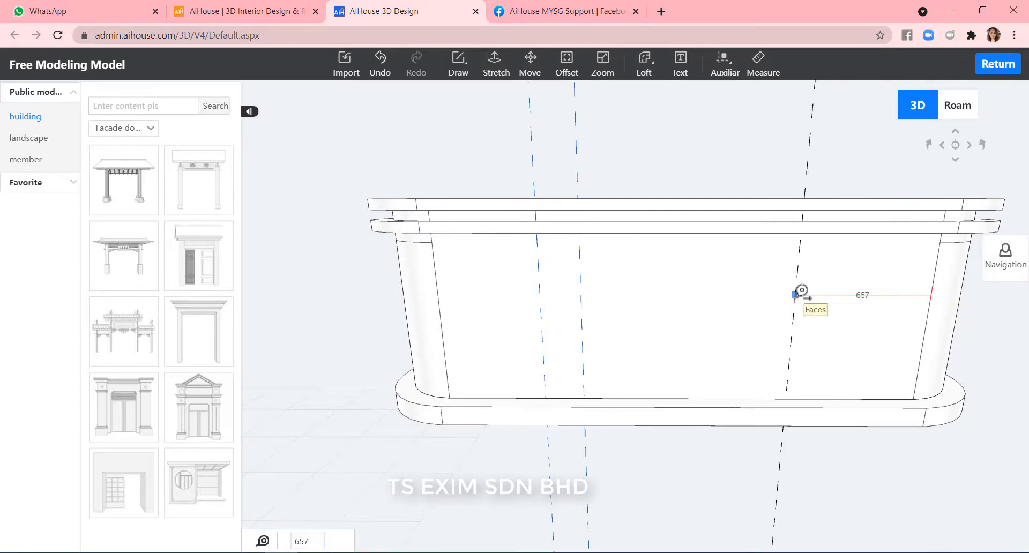
type("700")
key("Return")
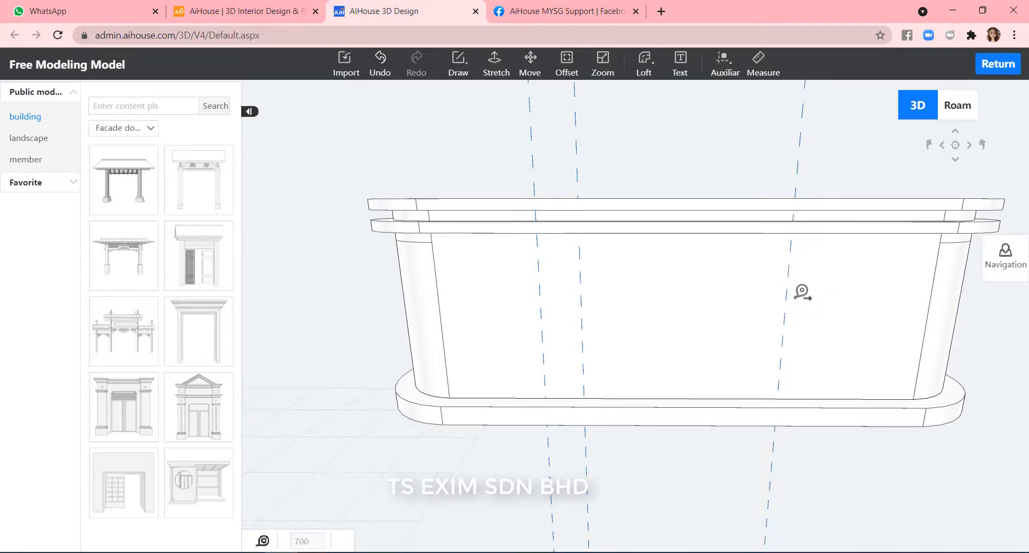
key("Escape")
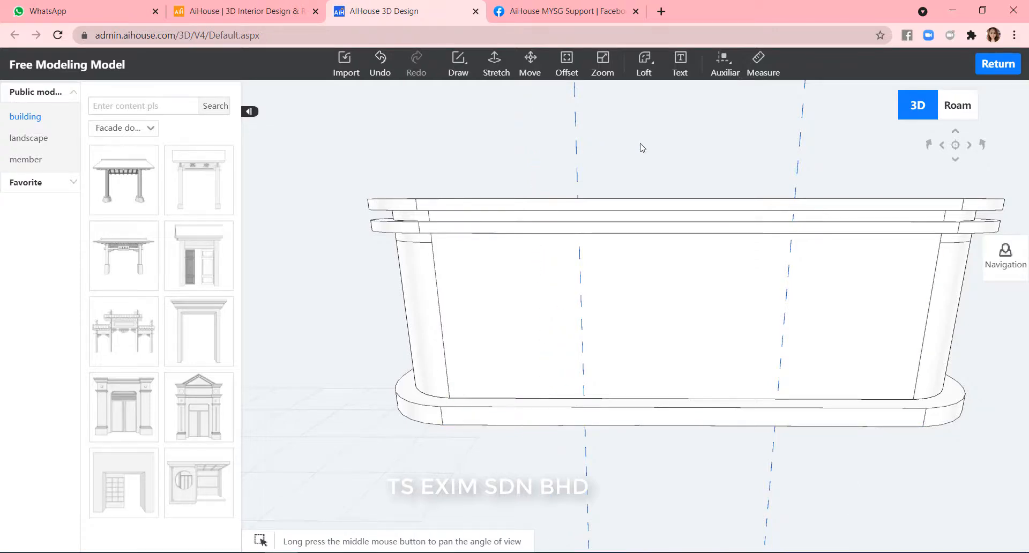
Offset copies of both vertical auxiliary lines 100 outward, in front of the block's front face.
mouse_move(643, 148)
middle_mouse_down()
mouse_move(676, 154)
mouse_move(652, 141)
middle_mouse_up()
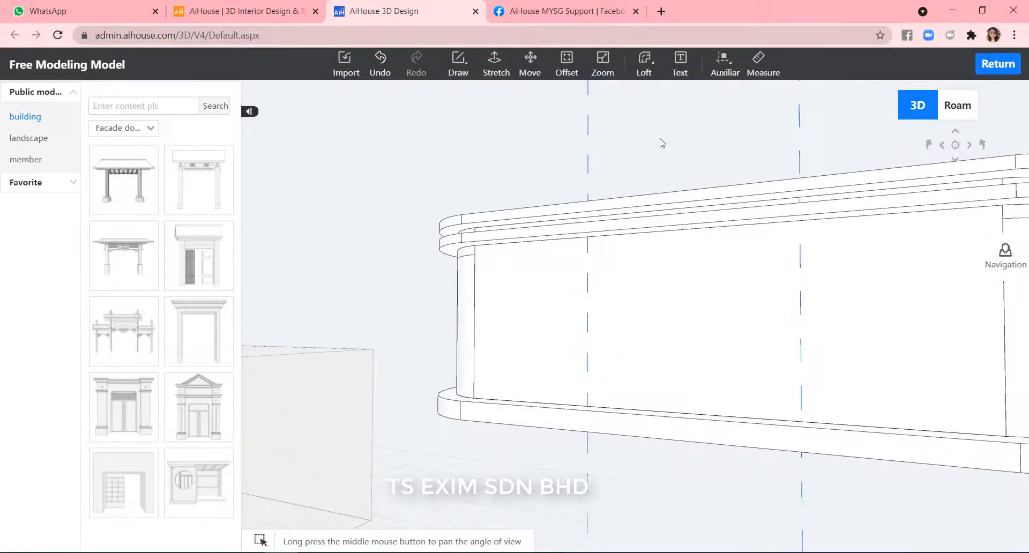
middle_click_drag(648, 156, 492, 276)
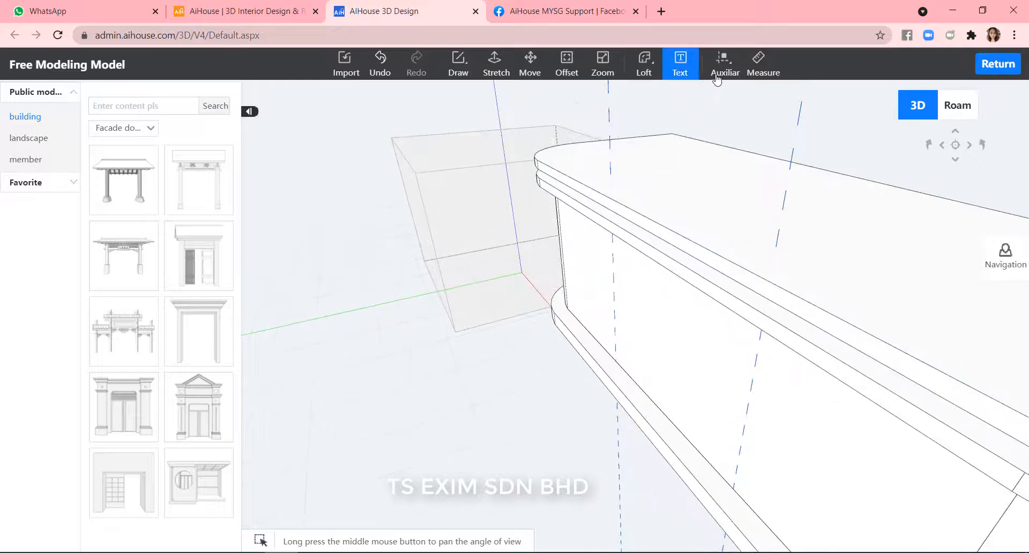
mouse_move(724, 68)
left_click(733, 95)
scroll(612, 370, "up", 1)
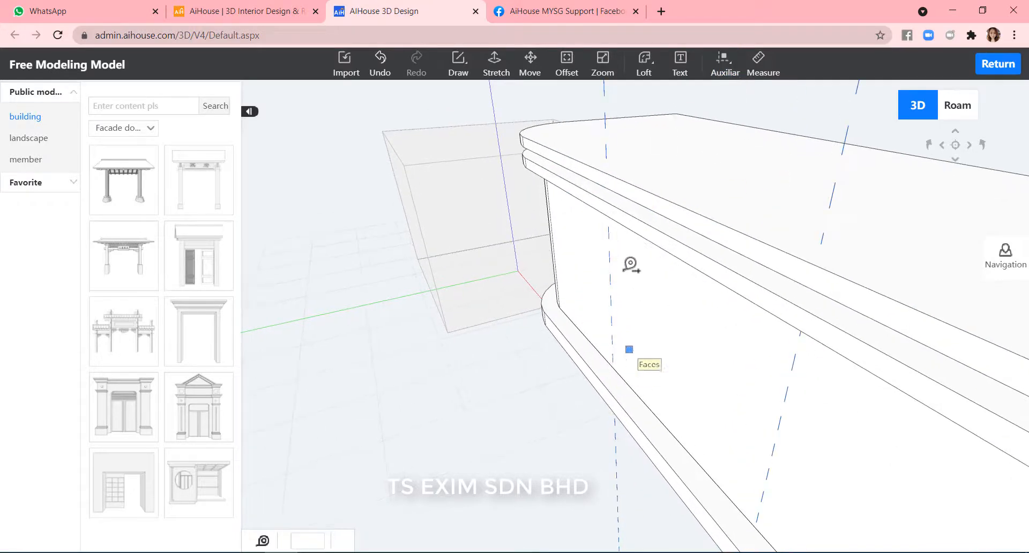
left_click(612, 330)
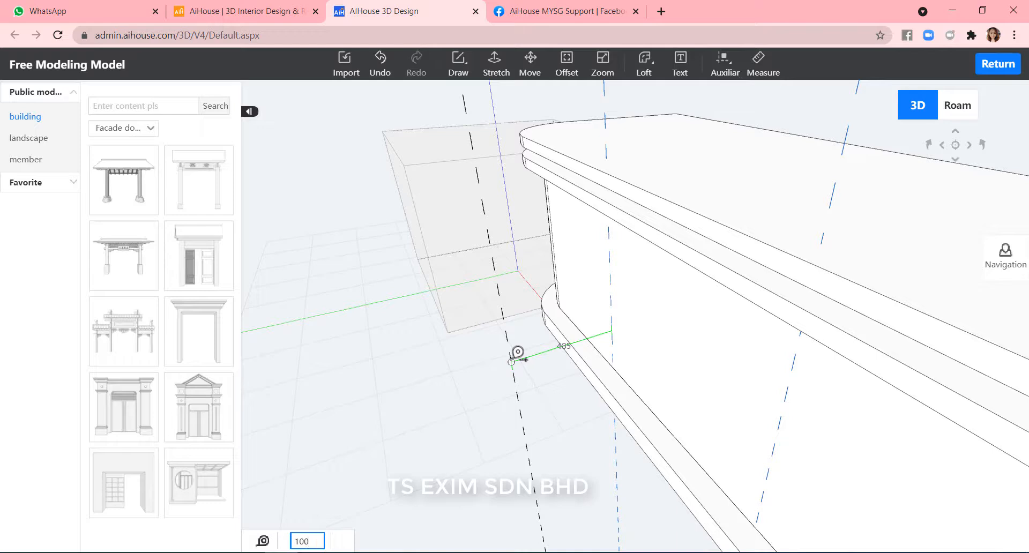
key("Return")
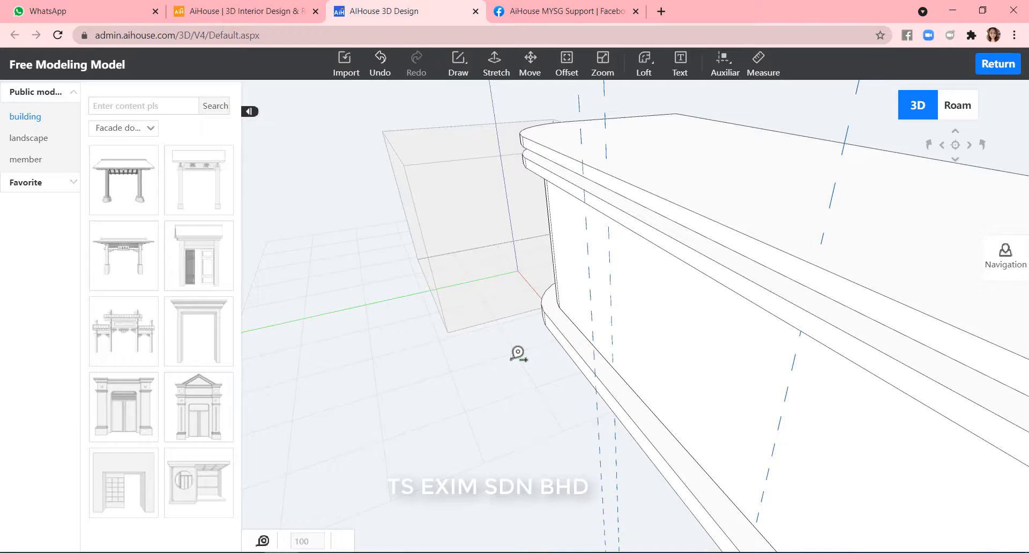
left_click(780, 421)
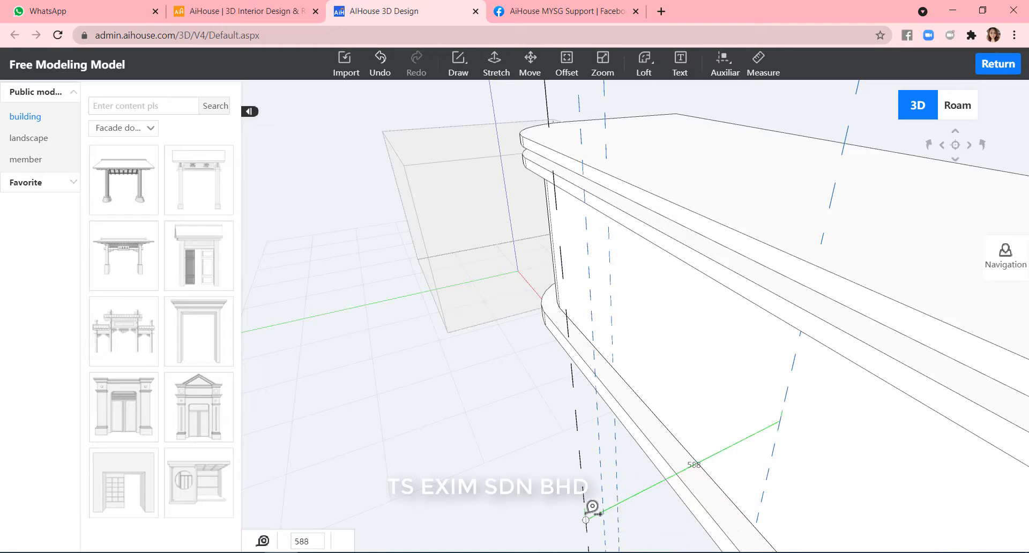
key("Return")
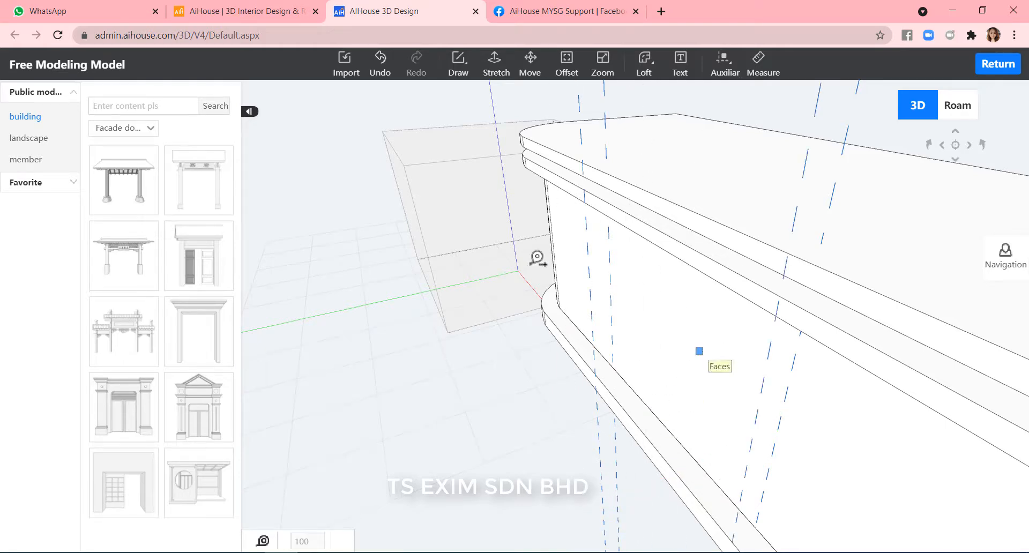
Draw vertical lines across the fronts of the two protruding top bands along the left outer auxiliary line.
middle_click_drag(406, 346, 427, 462)
middle_click_drag(476, 391, 488, 446)
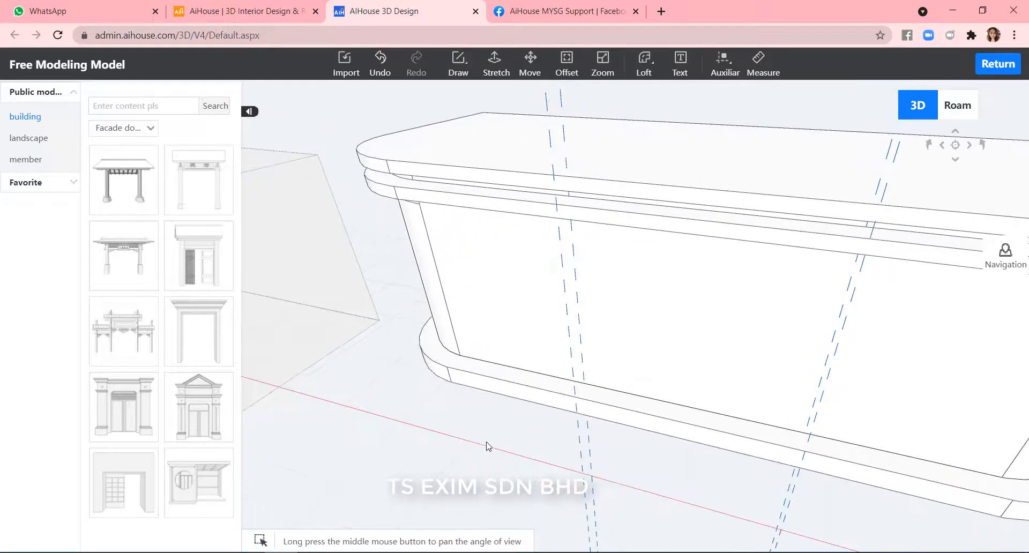
key("l")
scroll(571, 162, "up", 3)
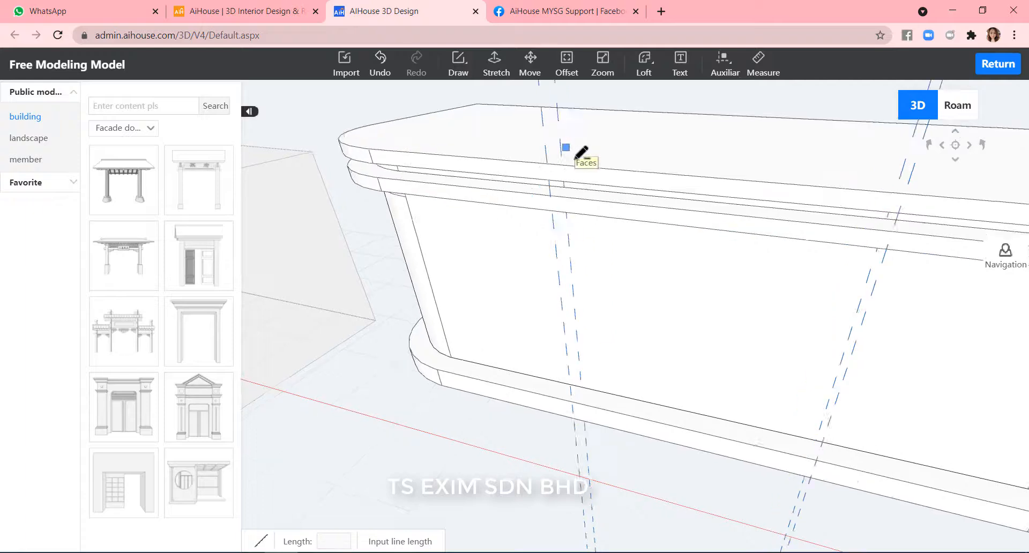
left_click(535, 143)
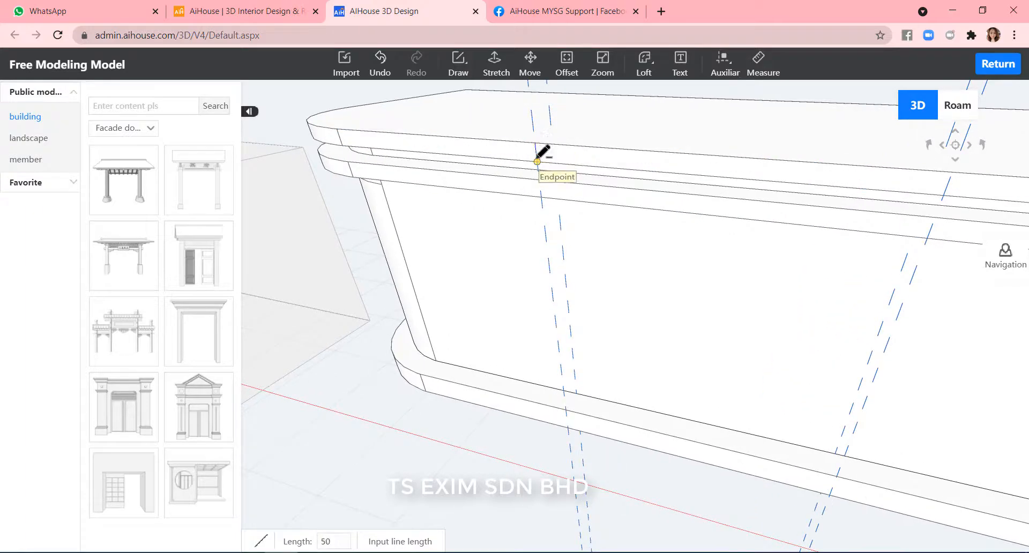
left_click(537, 161)
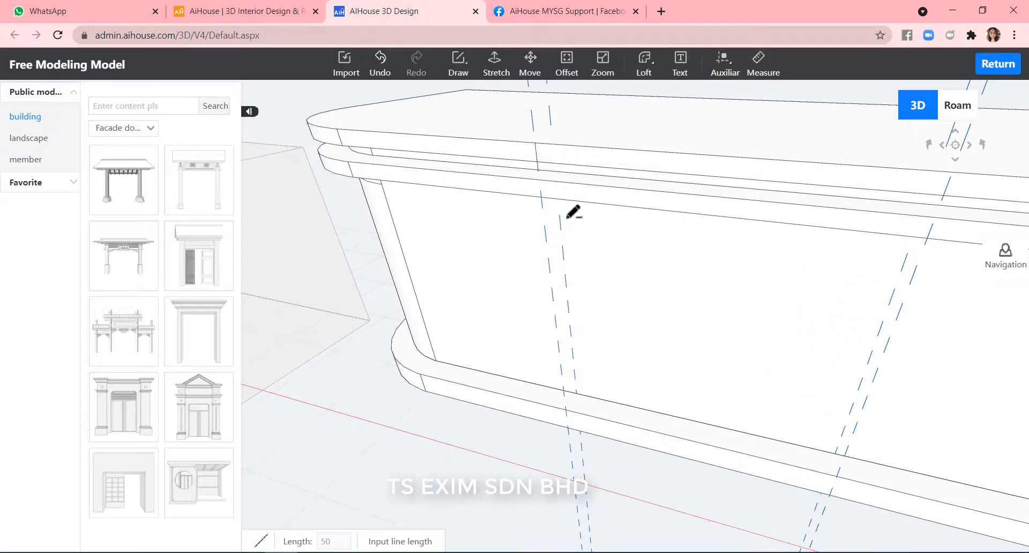
left_click(539, 180)
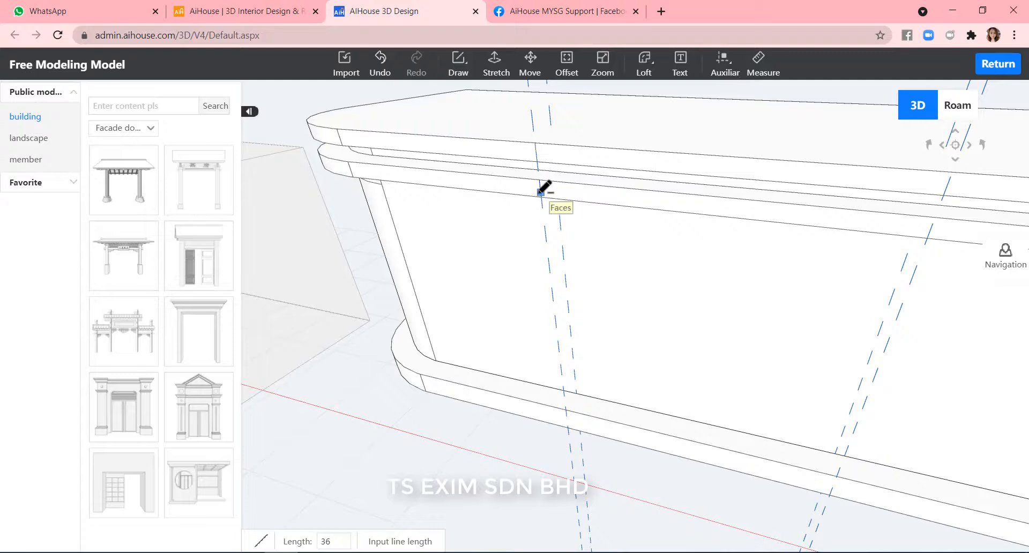
left_click(541, 198)
key("Escape")
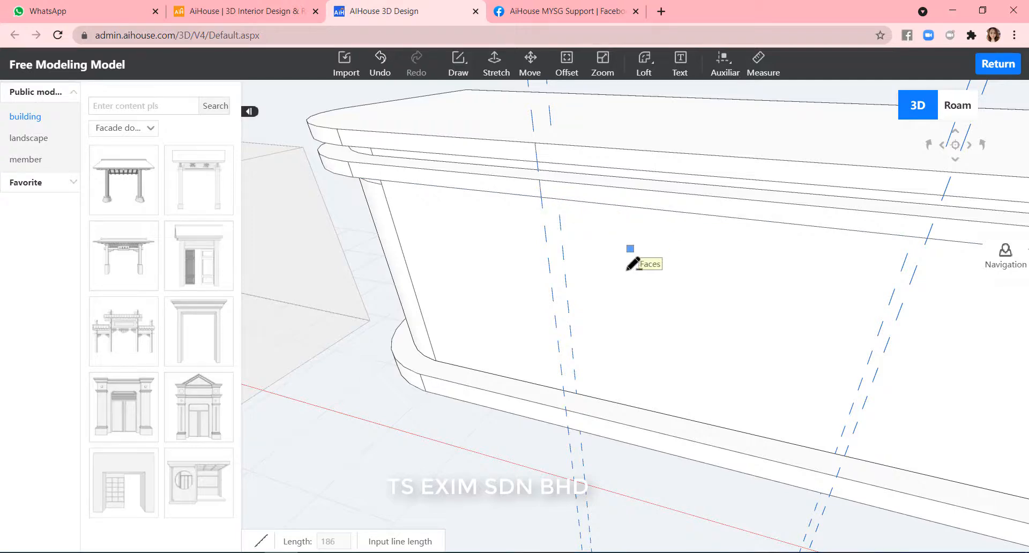
Draw vertical lines across the fronts of the two protruding top bands along the right outer auxiliary line.
scroll(703, 270, "down", 1)
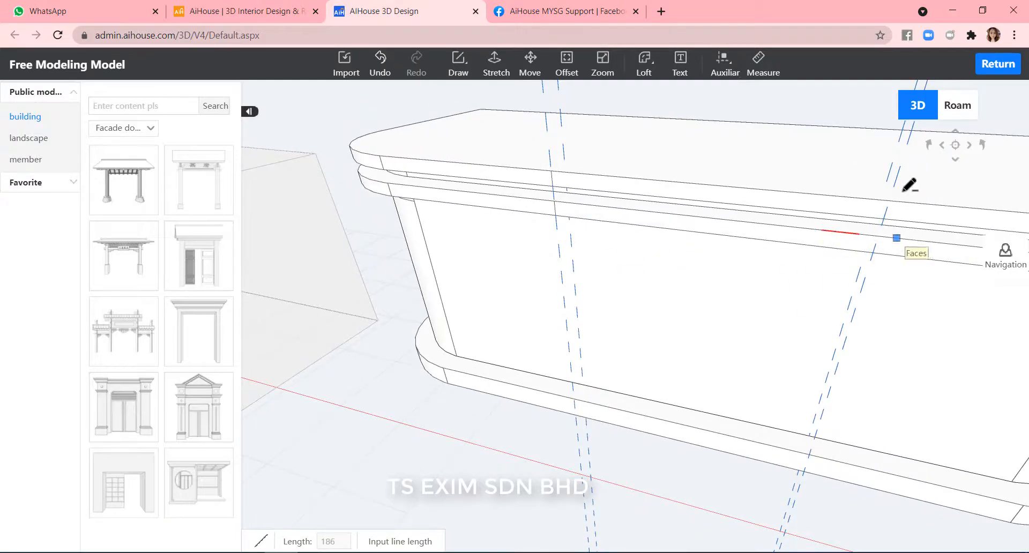
left_click(890, 201)
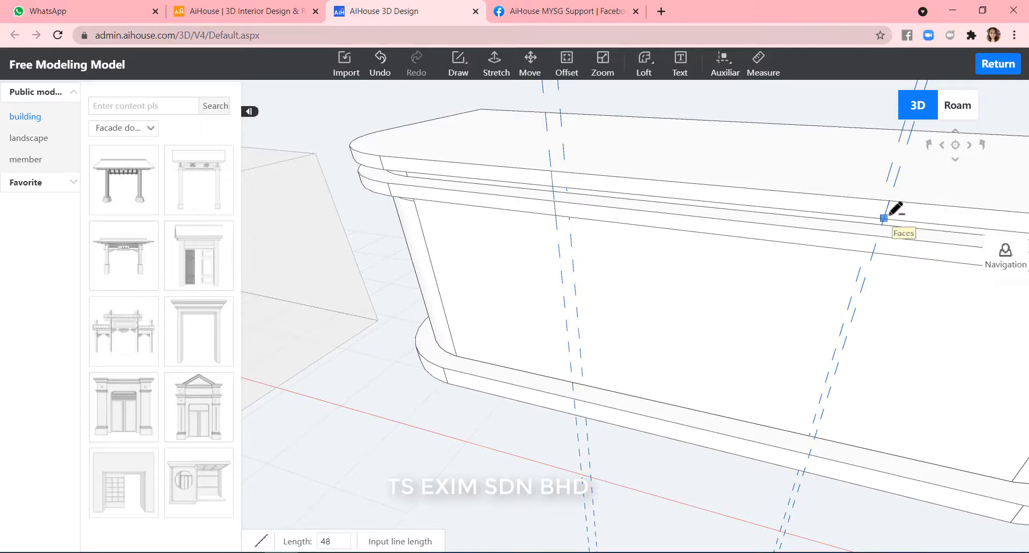
mouse_move(896, 246)
middle_mouse_down()
mouse_move(727, 227)
mouse_move(780, 238)
mouse_move(776, 214)
middle_mouse_up()
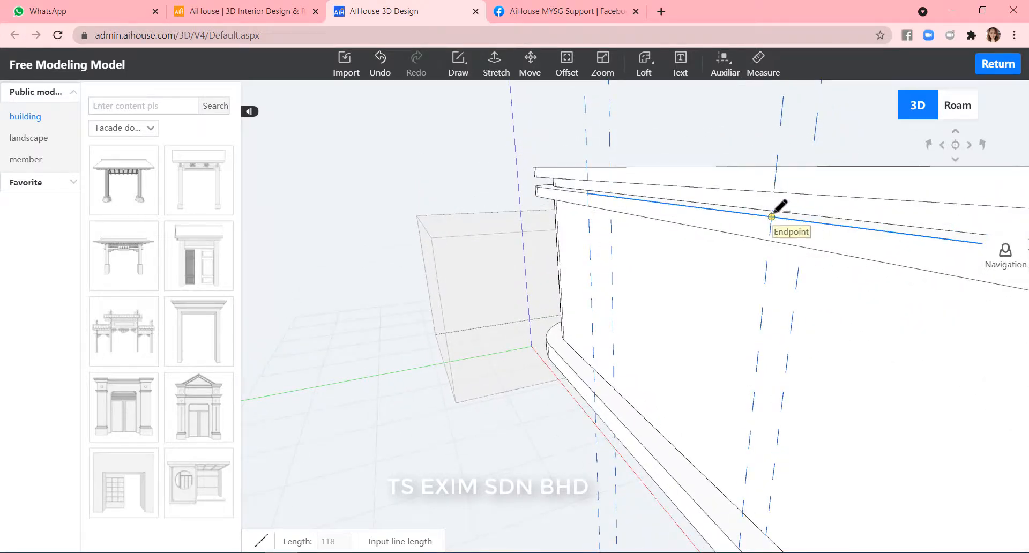
middle_click_drag(788, 241, 770, 249)
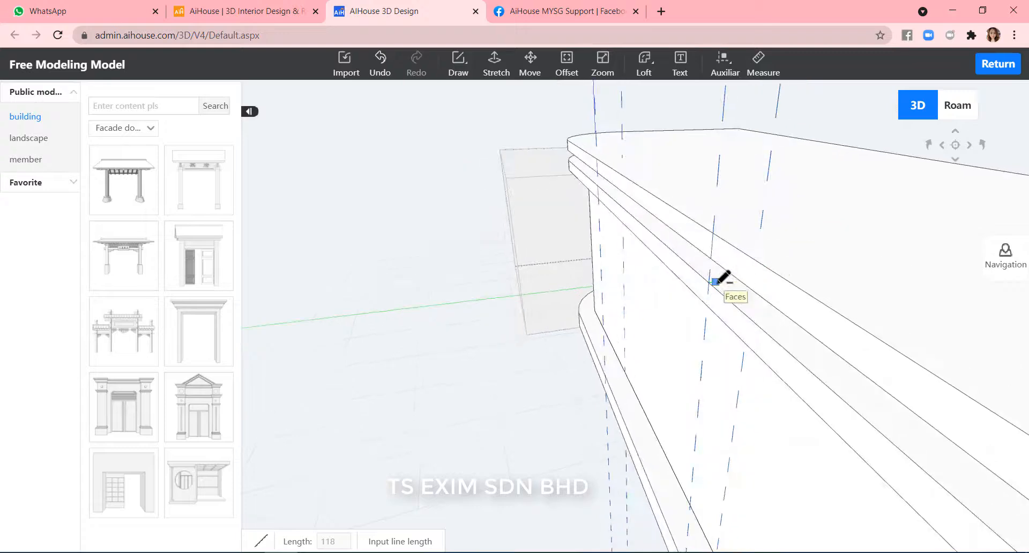
key("Escape")
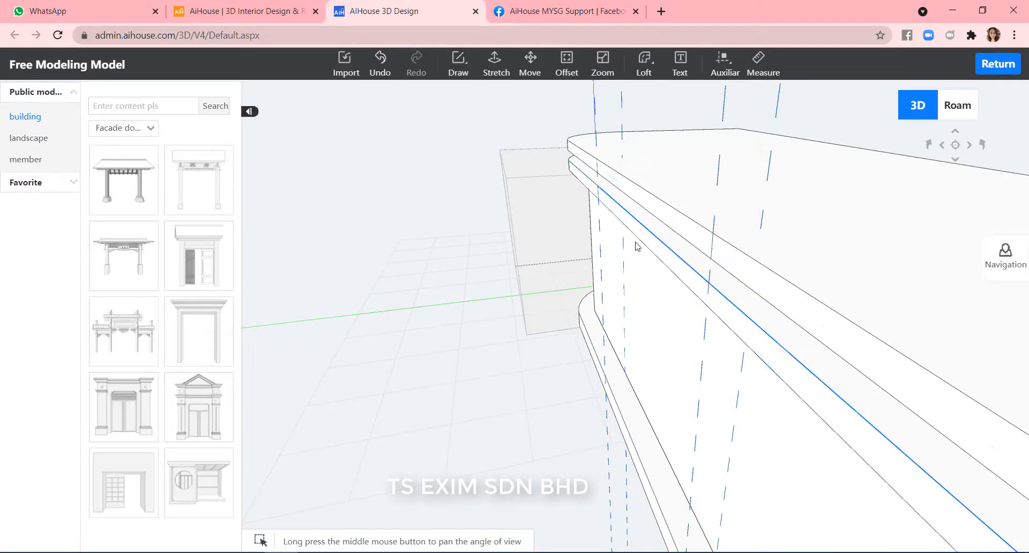
key("l")
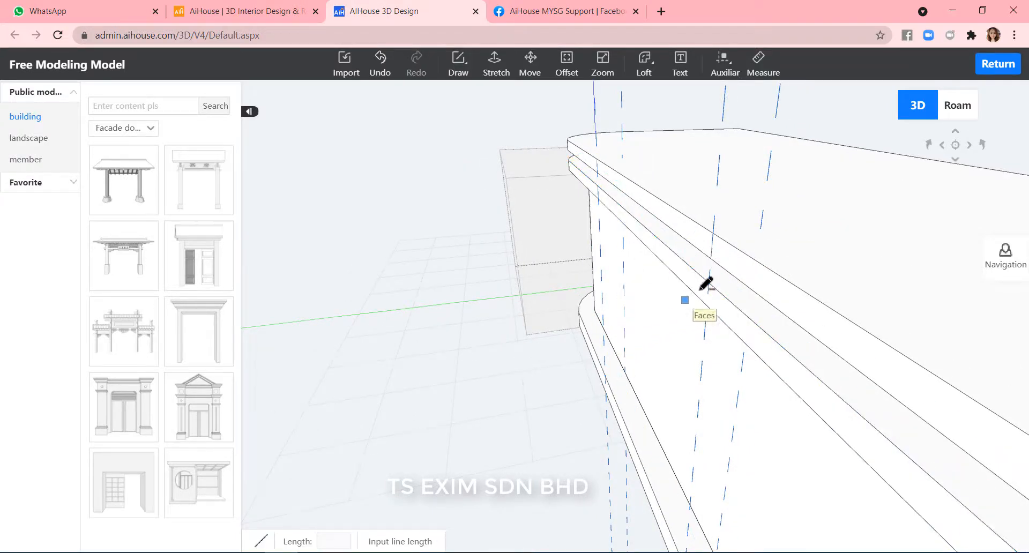
left_click(709, 282)
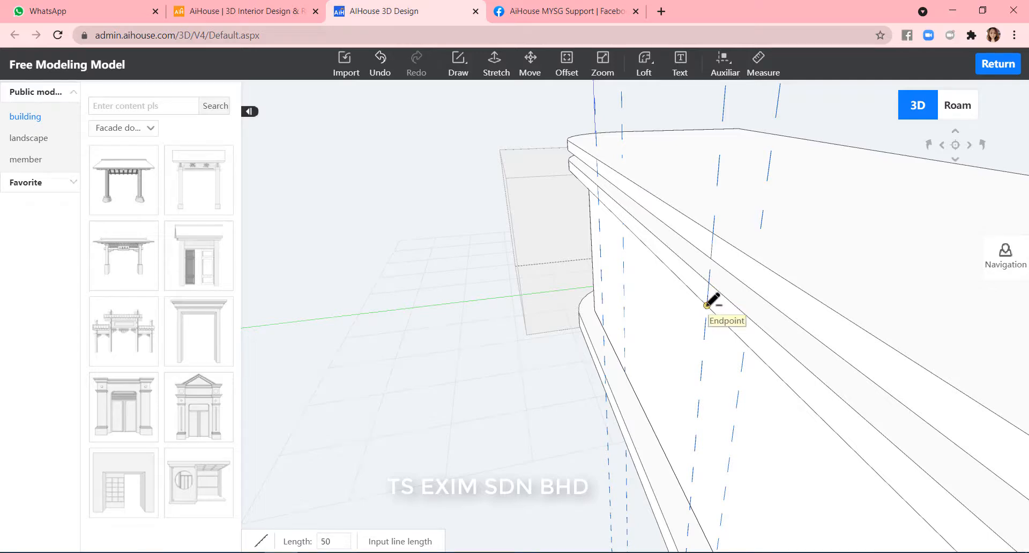
key("Escape")
Draw a 100 line back across the lower protruding band's top face from its front edge at the left auxiliary line.
middle_click_drag(522, 363, 636, 345)
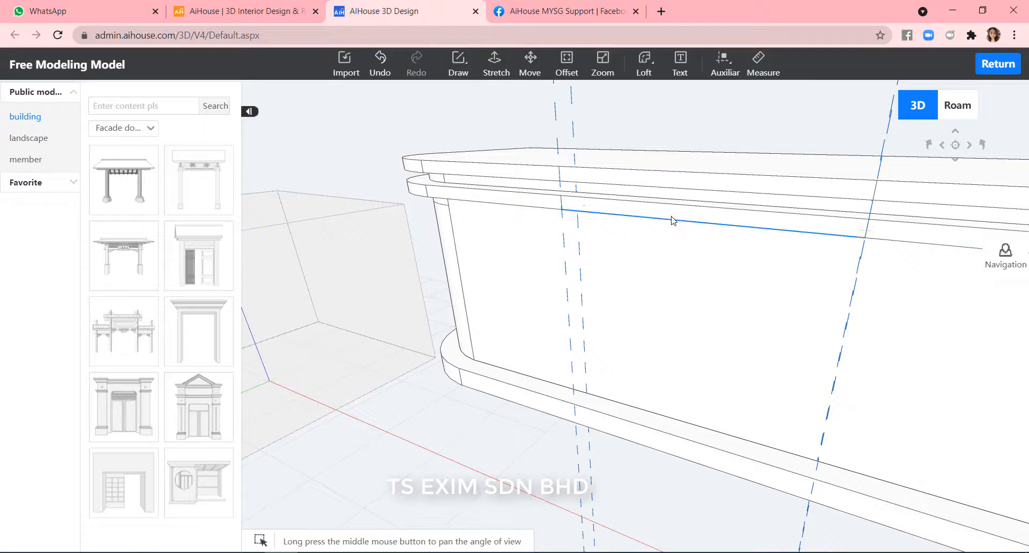
right_click_drag(653, 307, 660, 327)
key("l")
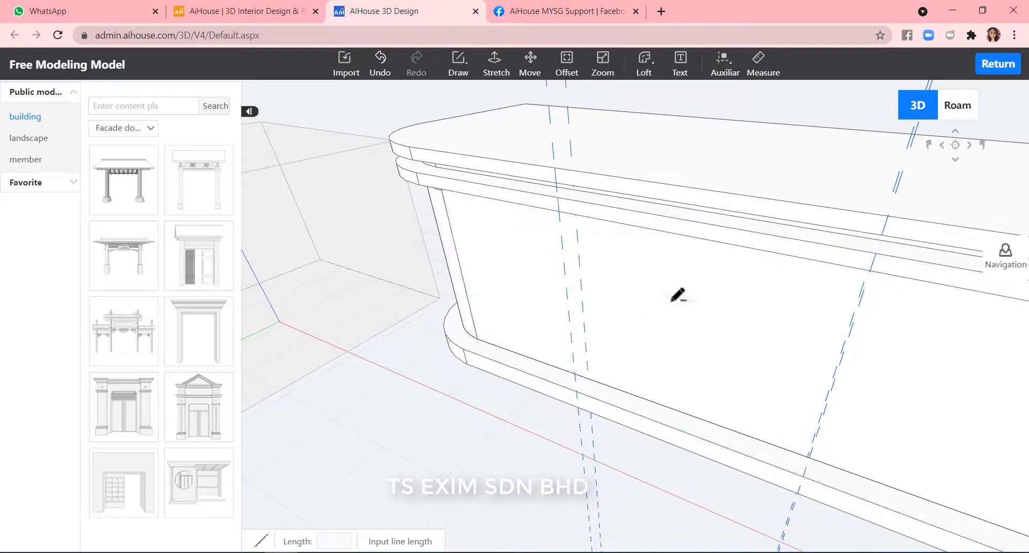
type("100")
left_click(558, 197)
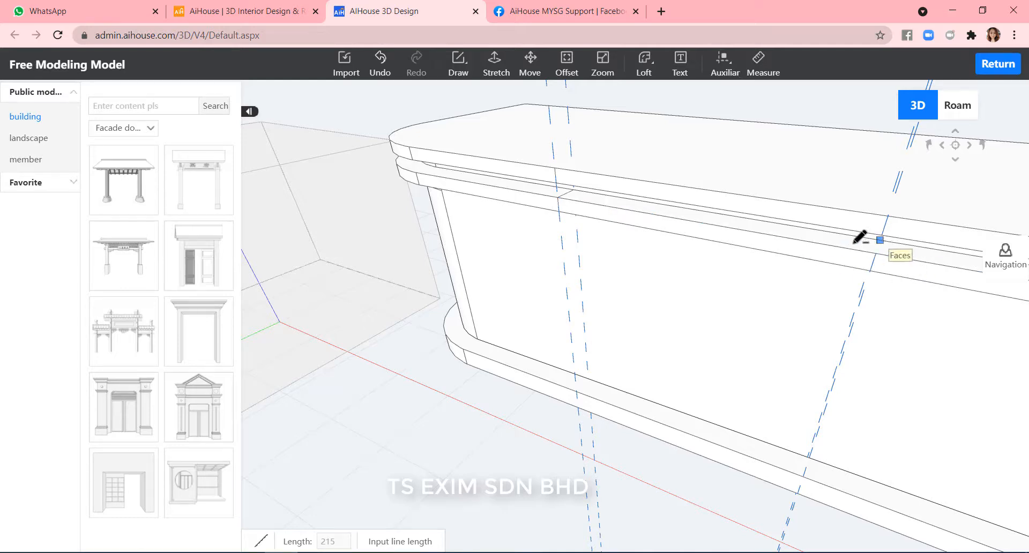
Draw a 100 line back across the lower protruding band's top face from its front edge at the right auxiliary line.
mouse_move(855, 244)
middle_mouse_down()
mouse_move(796, 244)
mouse_move(810, 226)
middle_mouse_up()
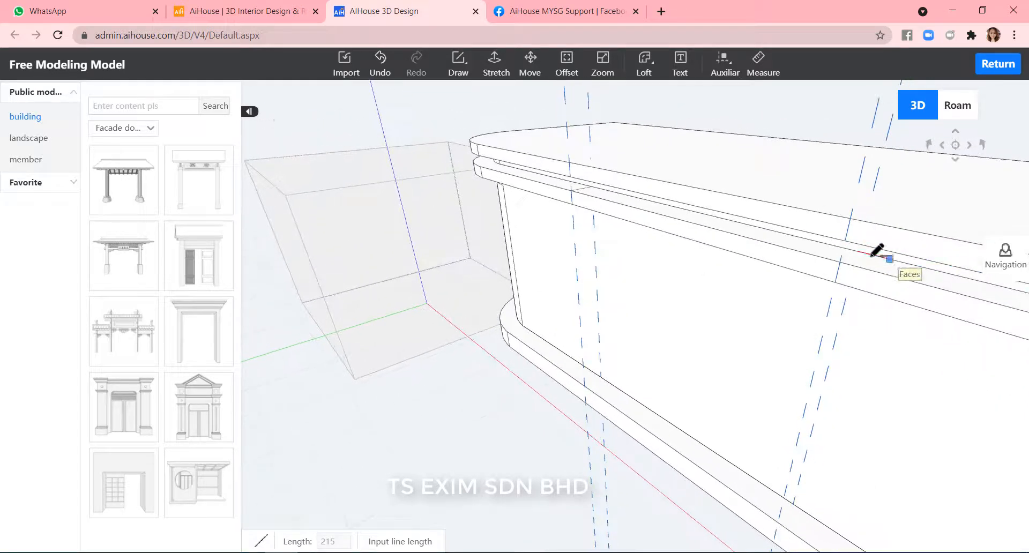
scroll(863, 248, "up", 2)
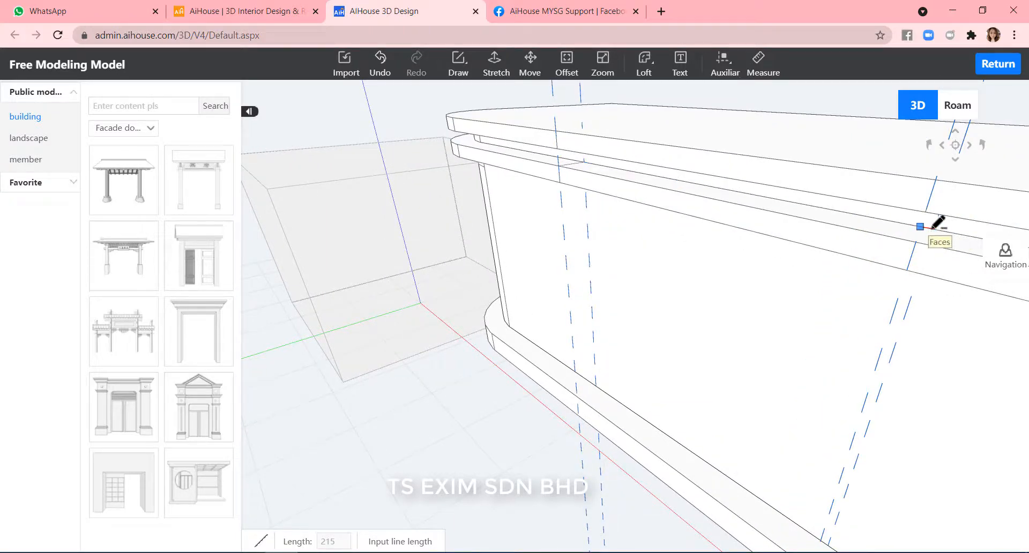
left_click(935, 229)
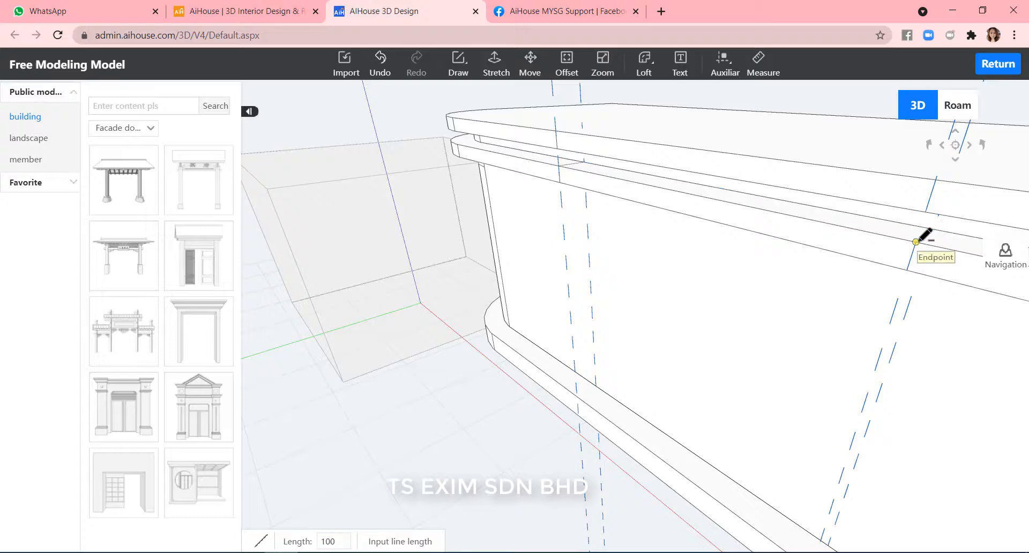
key("Escape")
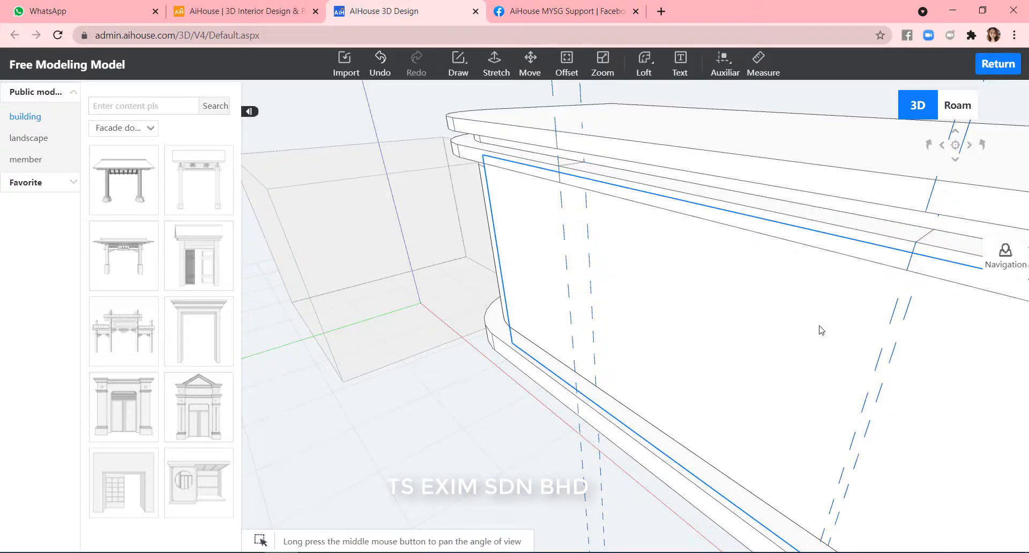
Draw a line across the lower protruding band's underside at the left auxiliary line, from the front edge to the block.
middle_click_drag(820, 330, 816, 156)
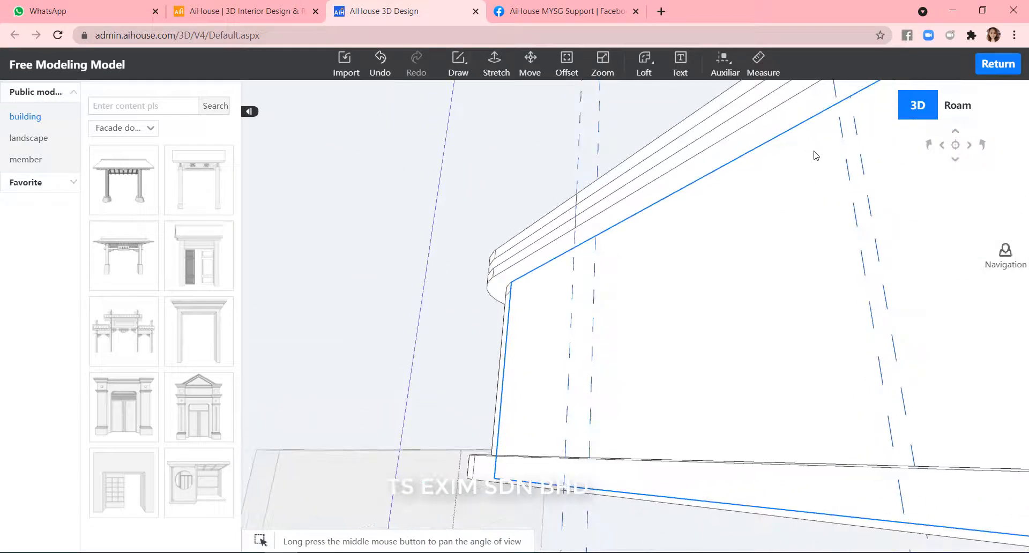
key("l")
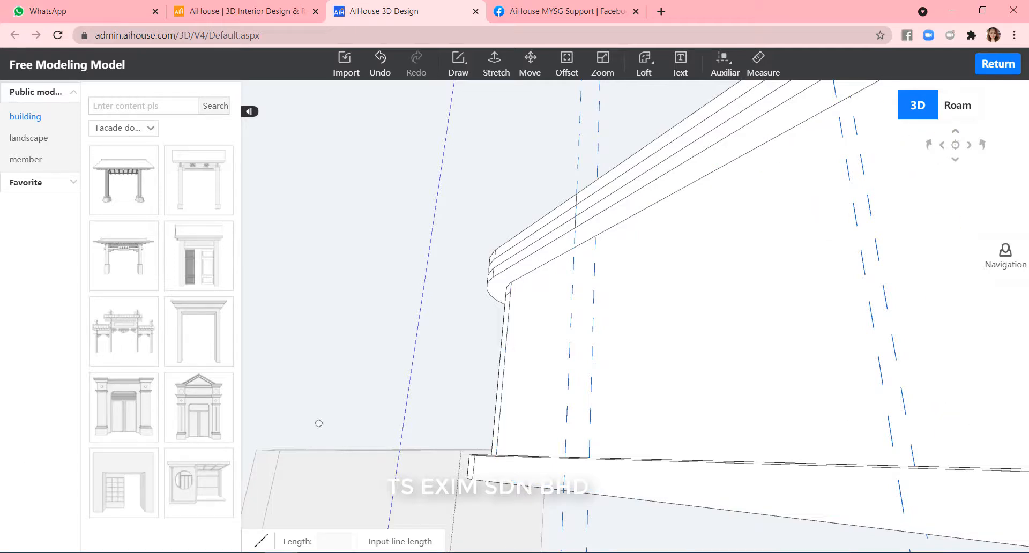
left_click(575, 227)
key("Escape")
right_click_drag(743, 290, 903, 316)
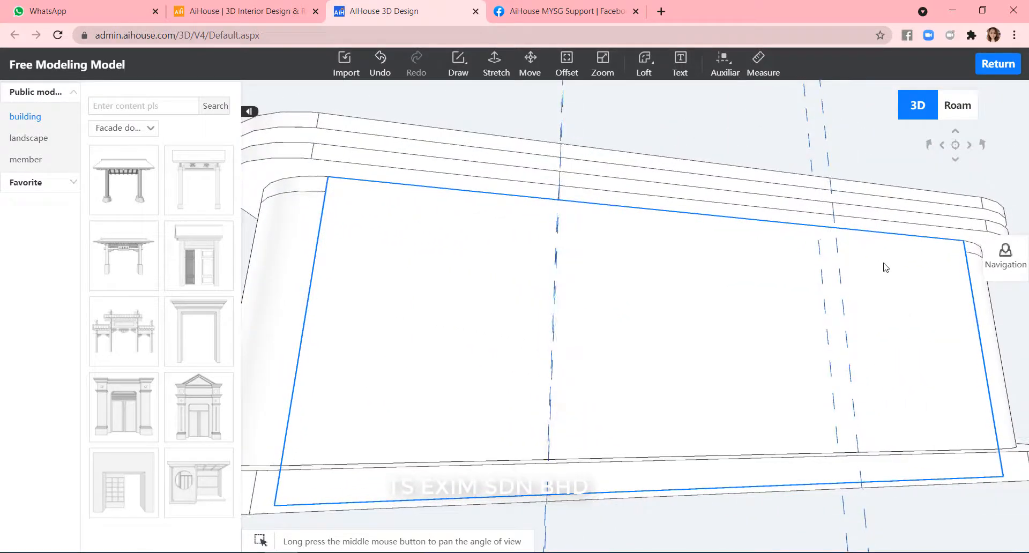
Draw a 100 line across the lower protruding band's underside at the right auxiliary line.
key("l")
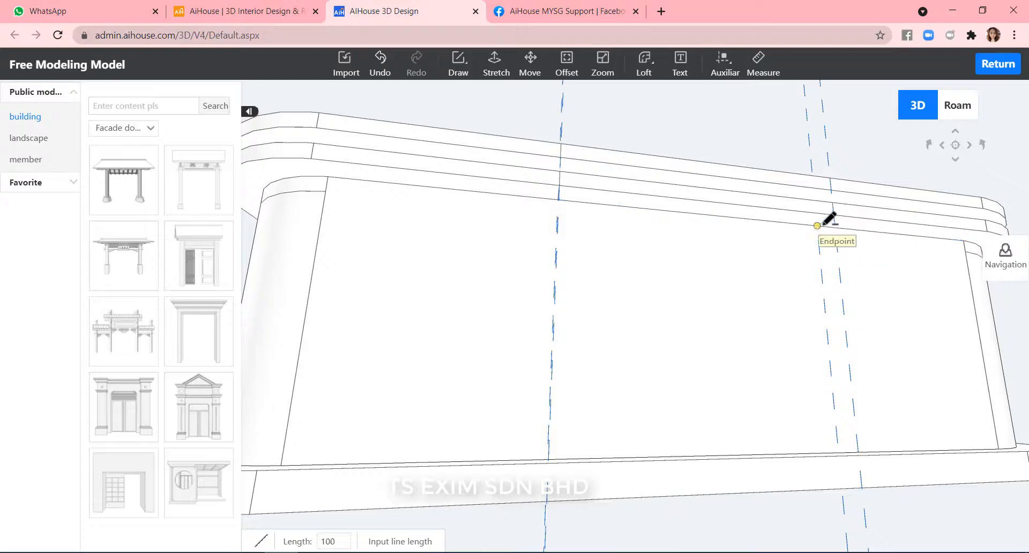
left_click(818, 226)
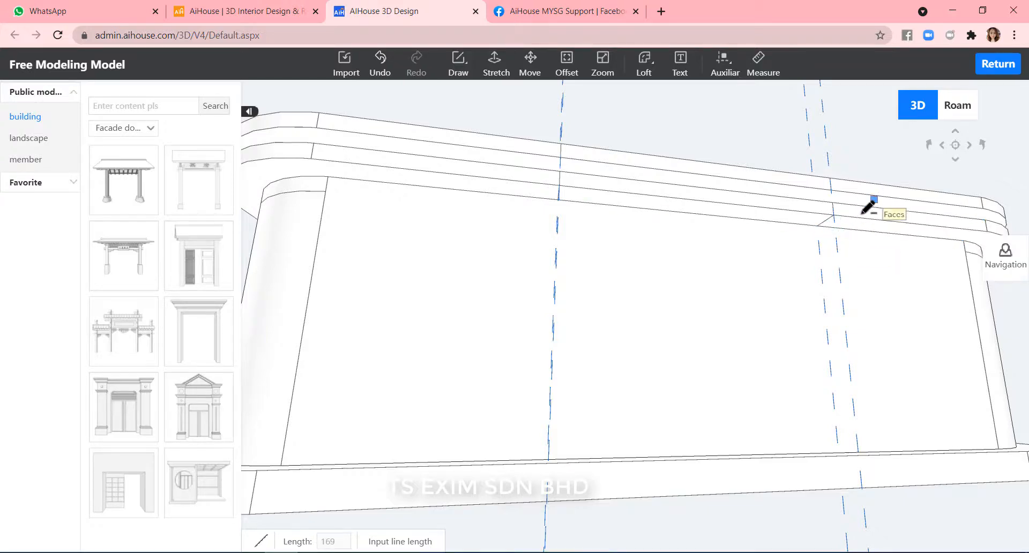
right_click_drag(864, 210, 810, 302)
key("Escape")
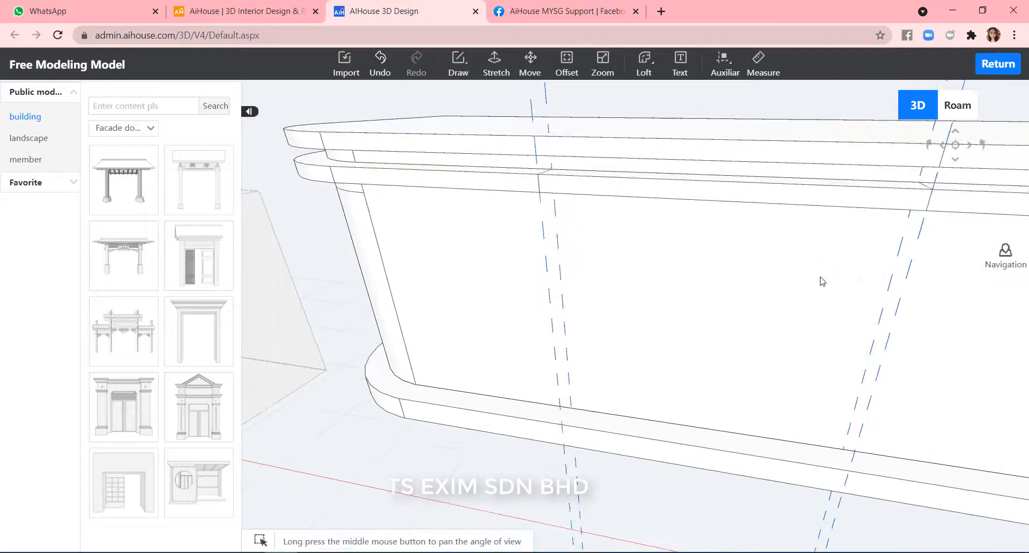
Delete the lower protruding band's top, front and underside faces between the two auxiliary lines.
left_click(759, 195)
key("Delete")
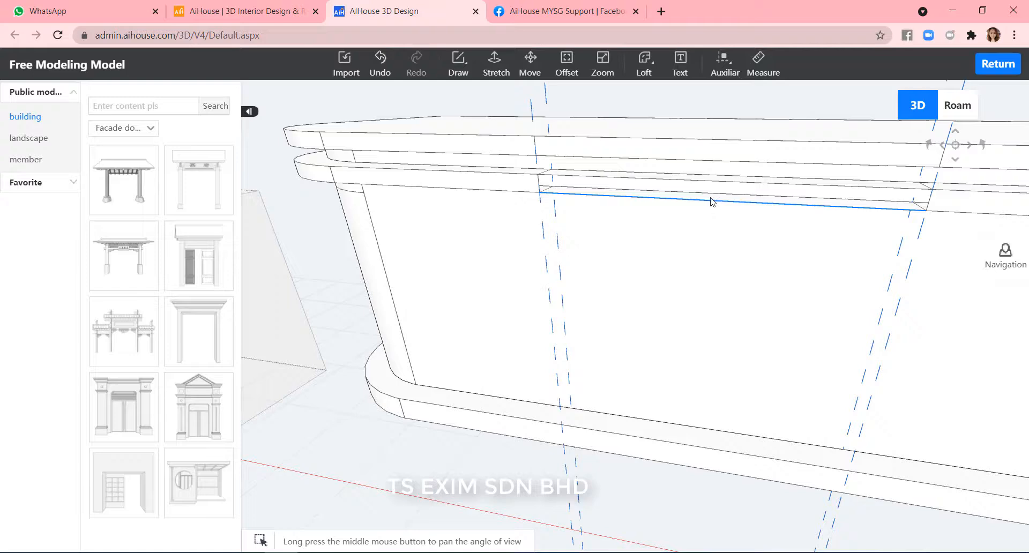
left_click(718, 208)
scroll(650, 208, "up", 5)
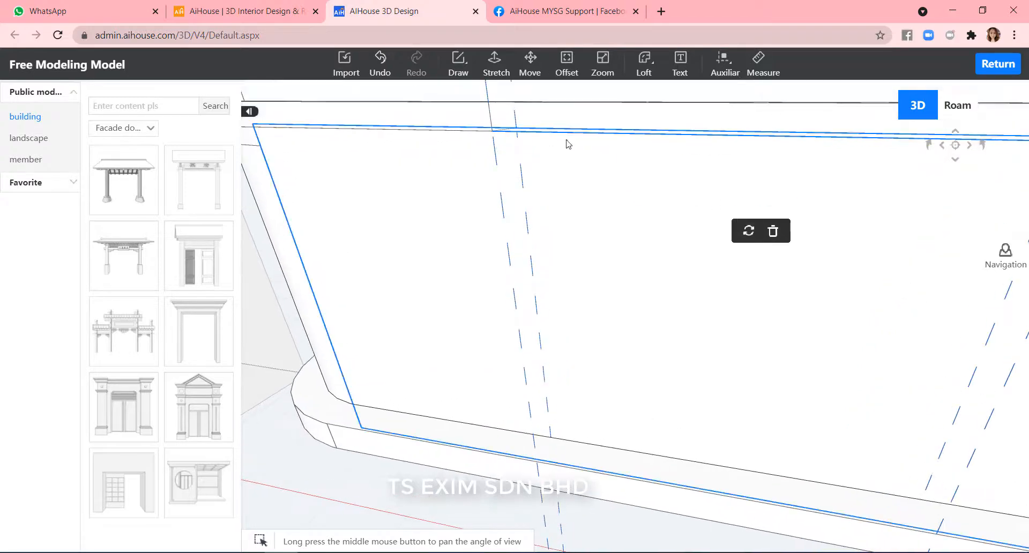
scroll(590, 226, "down", 3)
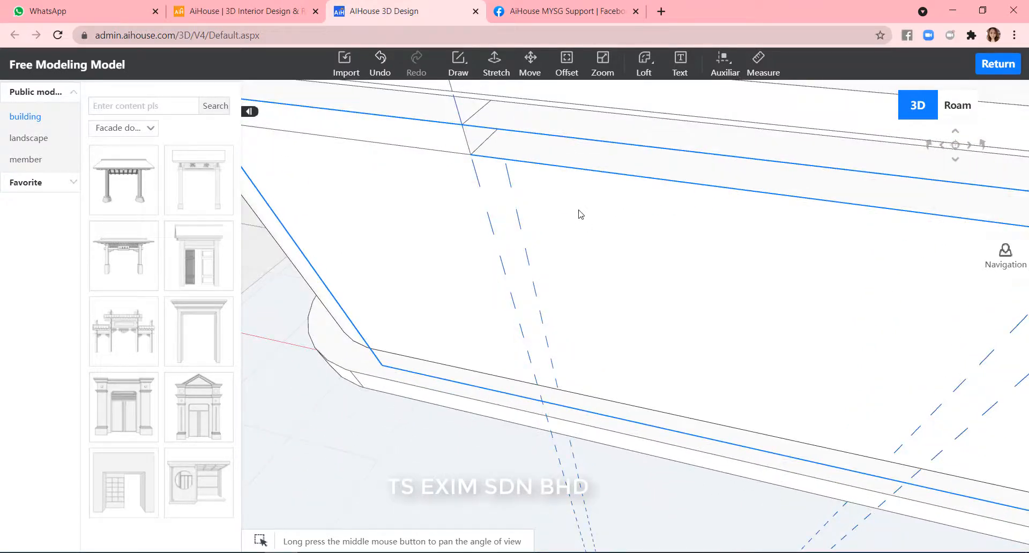
left_click(572, 156)
scroll(615, 193, "down", 4)
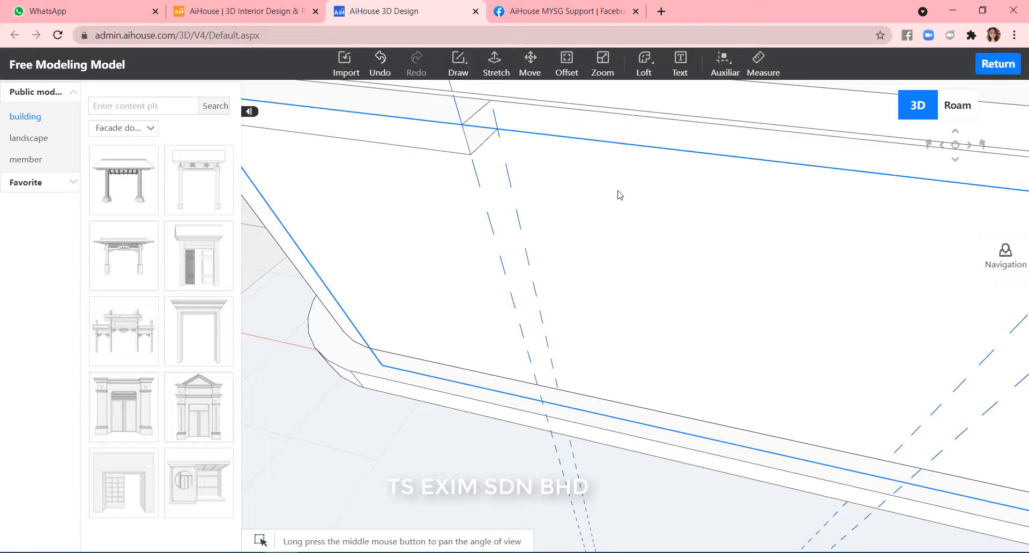
Draw a line across the upper protruding band's underside at the left auxiliary line, from the front edge inward.
middle_click_drag(762, 317, 772, 143)
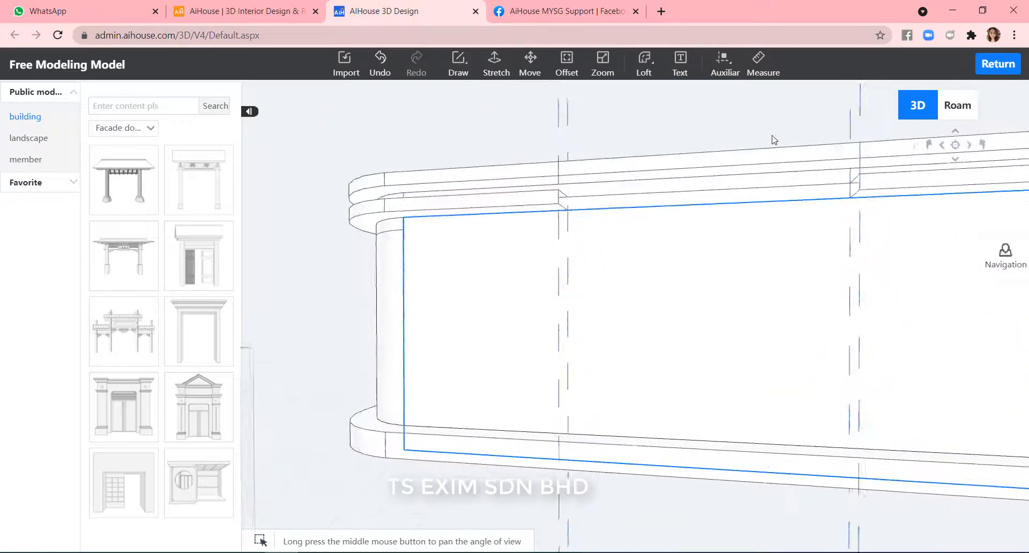
middle_click_drag(737, 283, 704, 257)
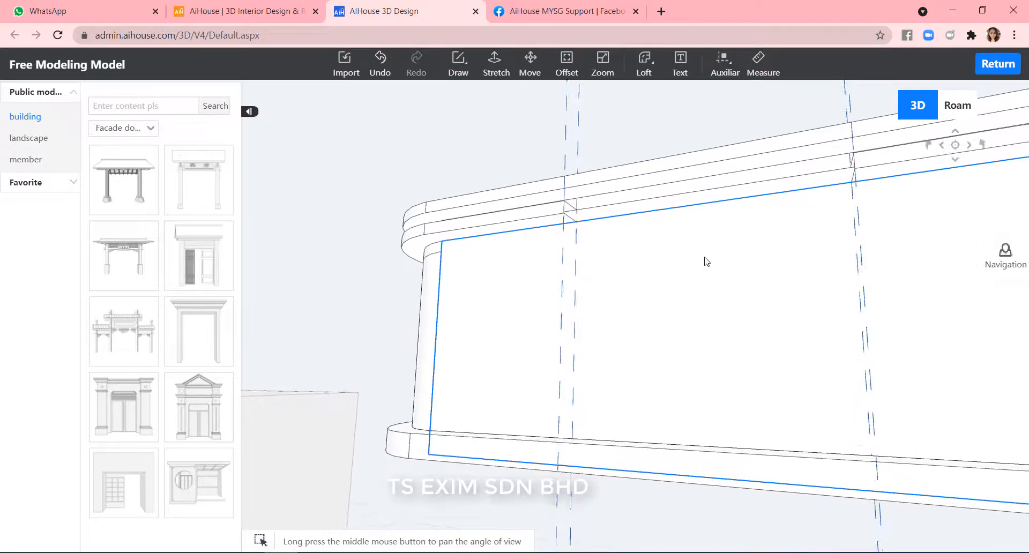
key("l")
scroll(584, 156, "up", 4)
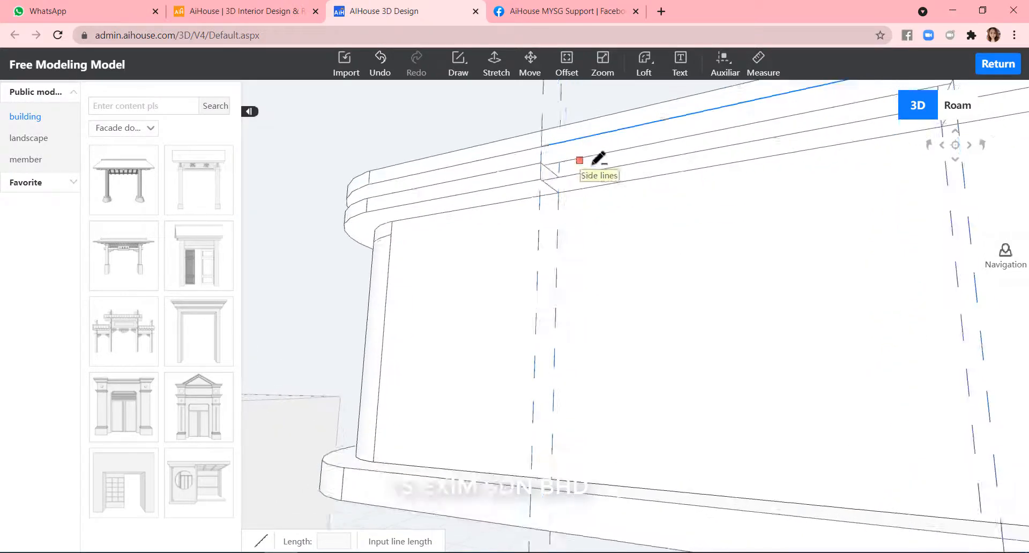
left_click(538, 140)
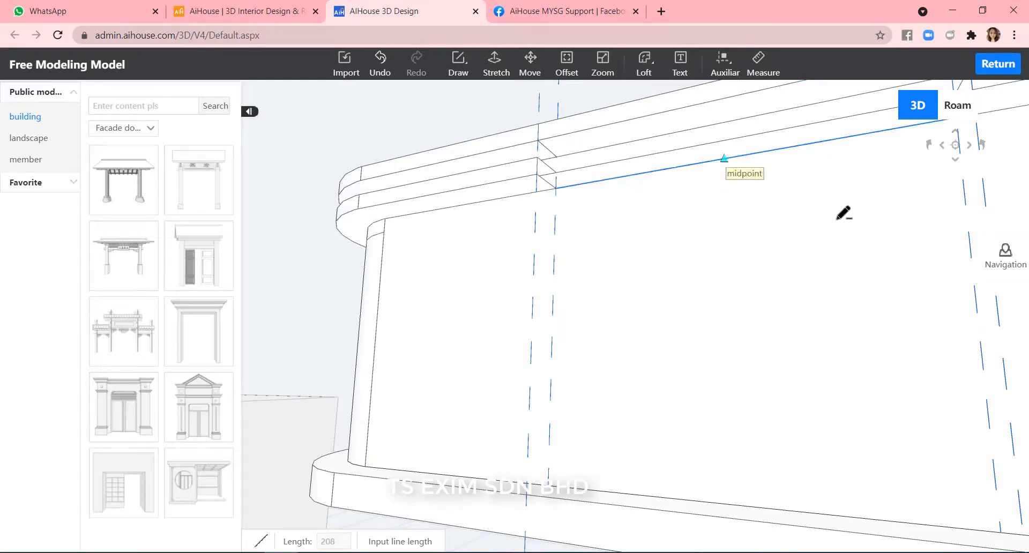
Draw a 100 line across the upper protruding band's underside at the right auxiliary line.
scroll(815, 289, "up", 5)
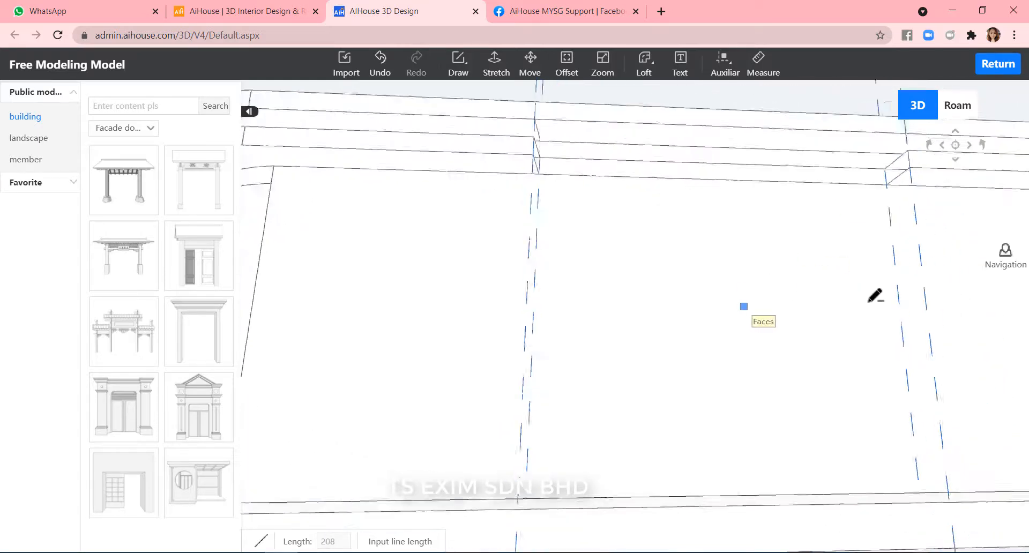
left_click(890, 146)
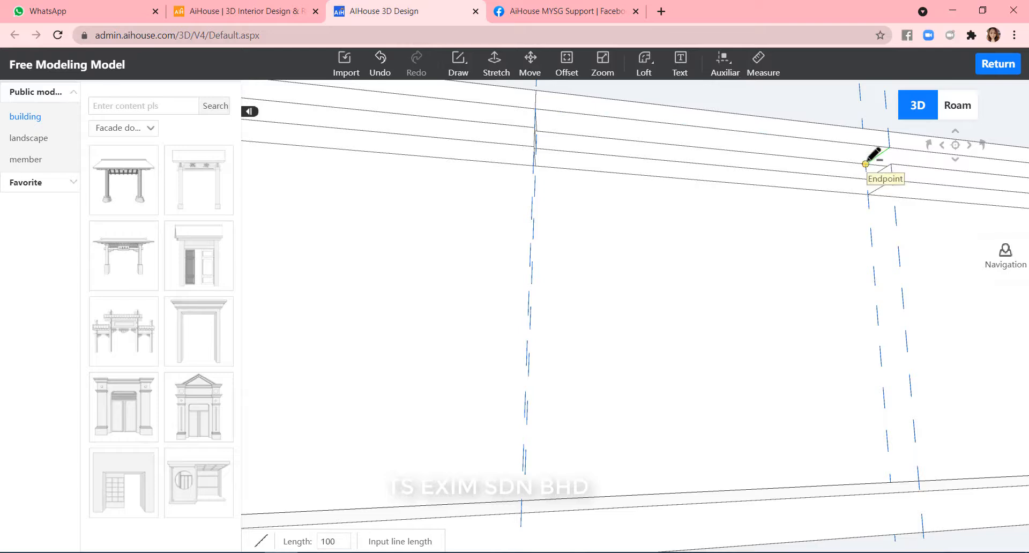
left_click(866, 164)
key("Escape")
middle_click_drag(827, 184, 643, 64)
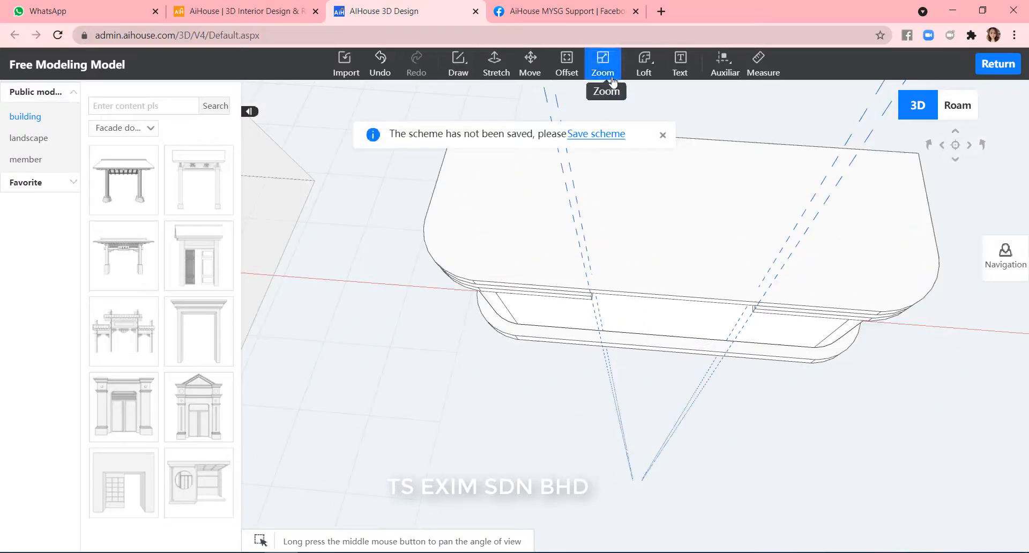
Offset the outline of the block's top face inward by 100.
left_click(602, 60)
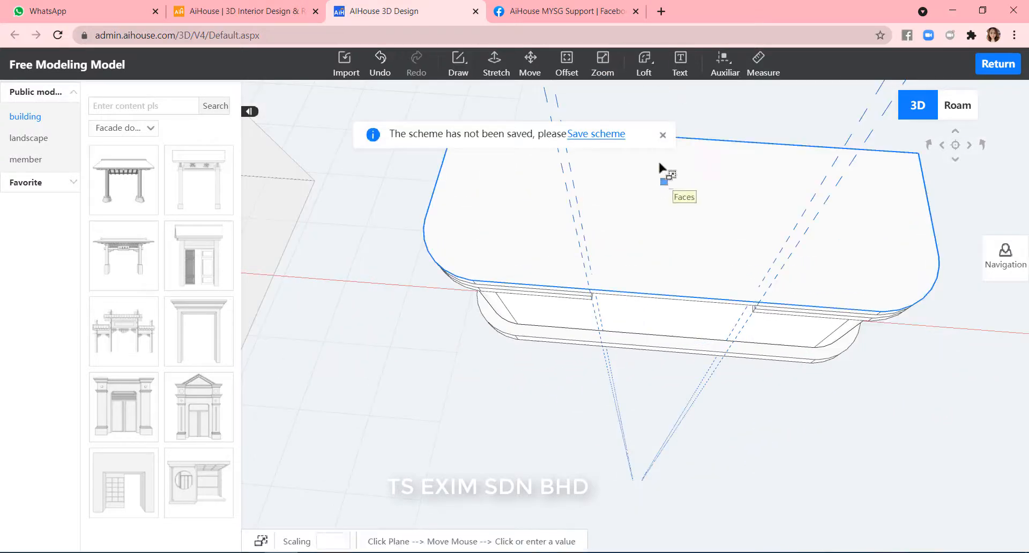
left_click(567, 60)
left_click(653, 191)
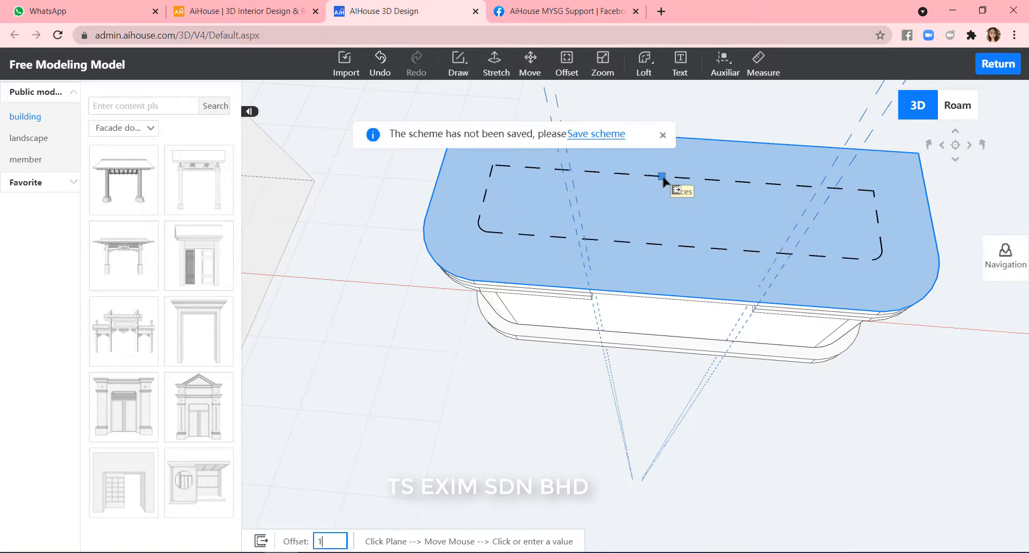
type("100")
key("Return")
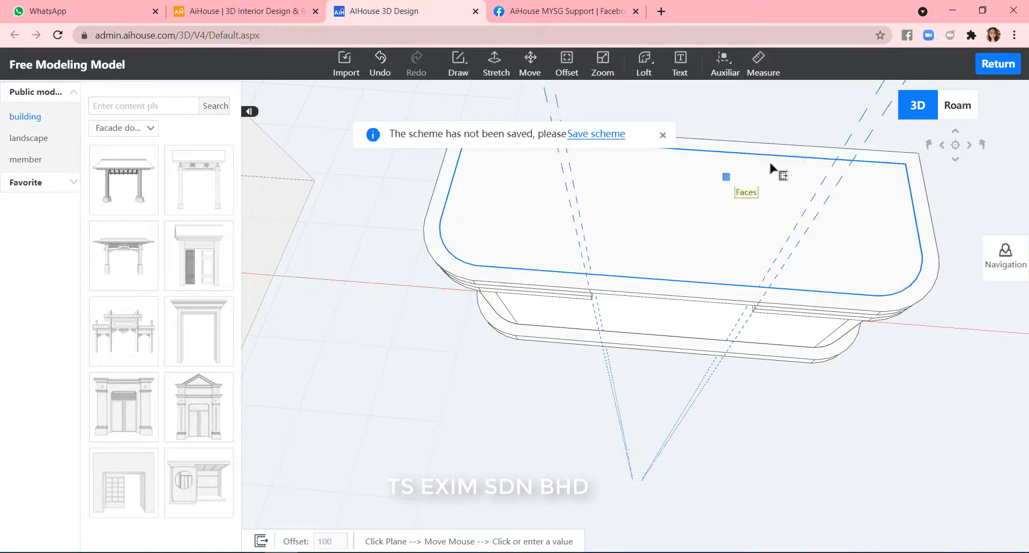
Draw 100 lines across the front rim of the block's top face at the left and right auxiliary lines.
scroll(748, 182, "up", 2)
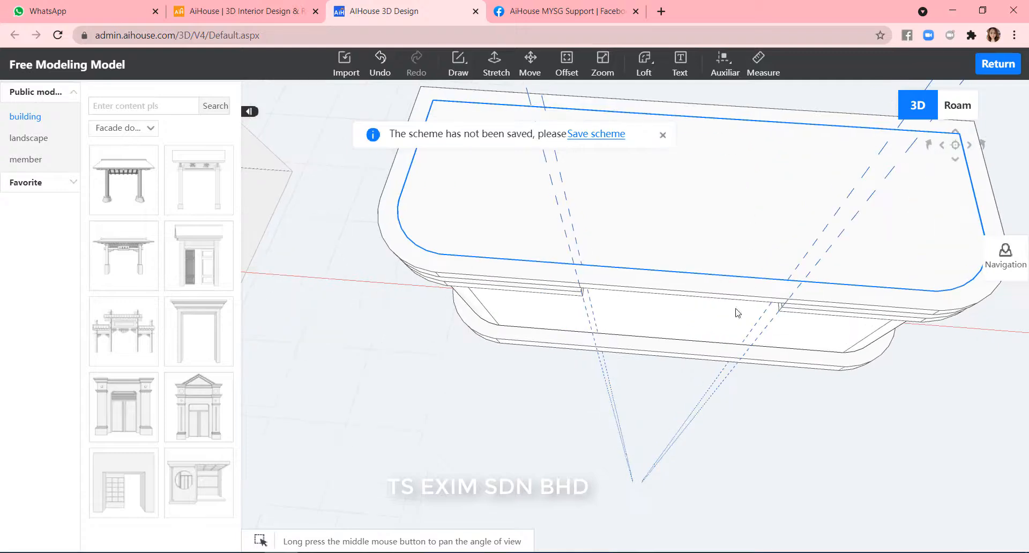
right_click_drag(701, 305, 684, 329)
left_click(715, 214)
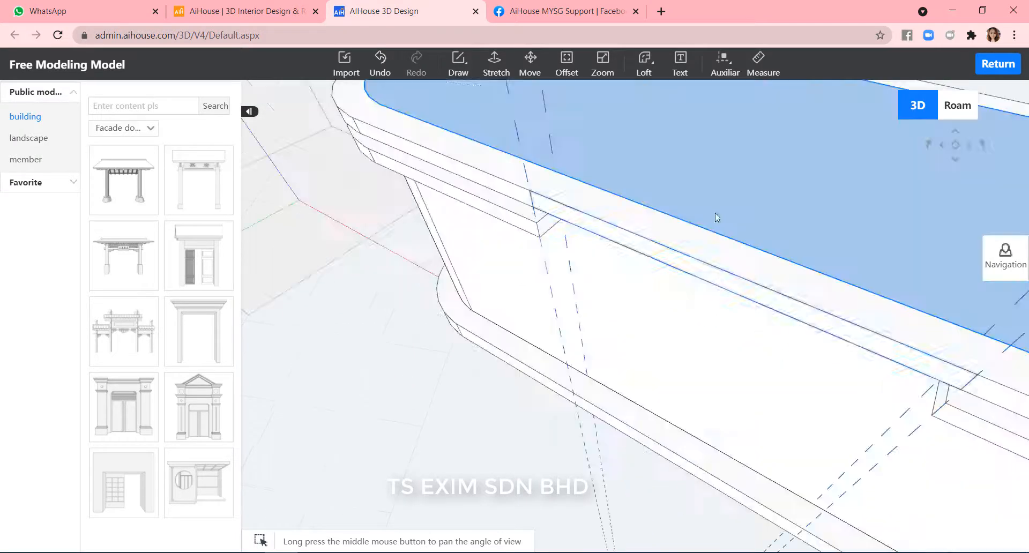
key("l")
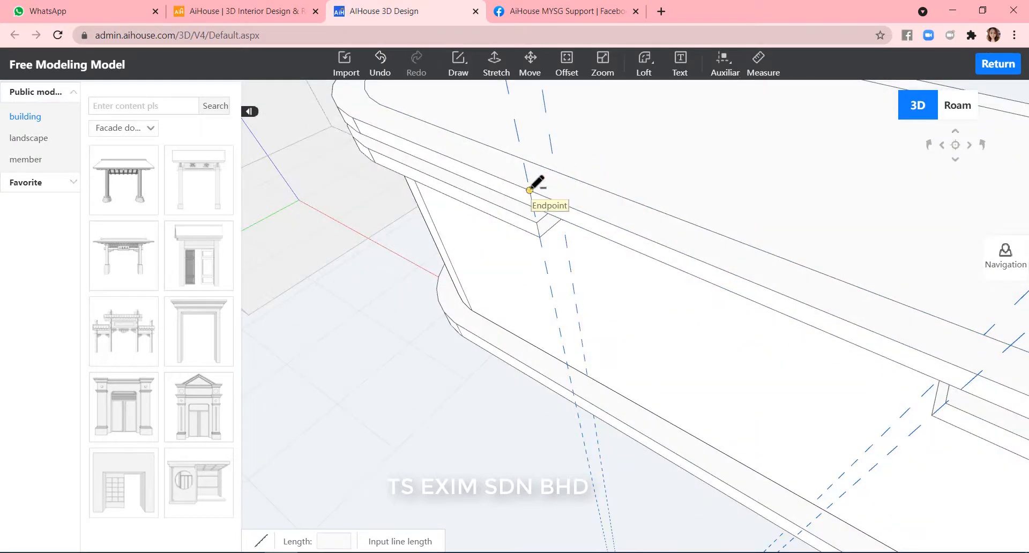
left_click(555, 170)
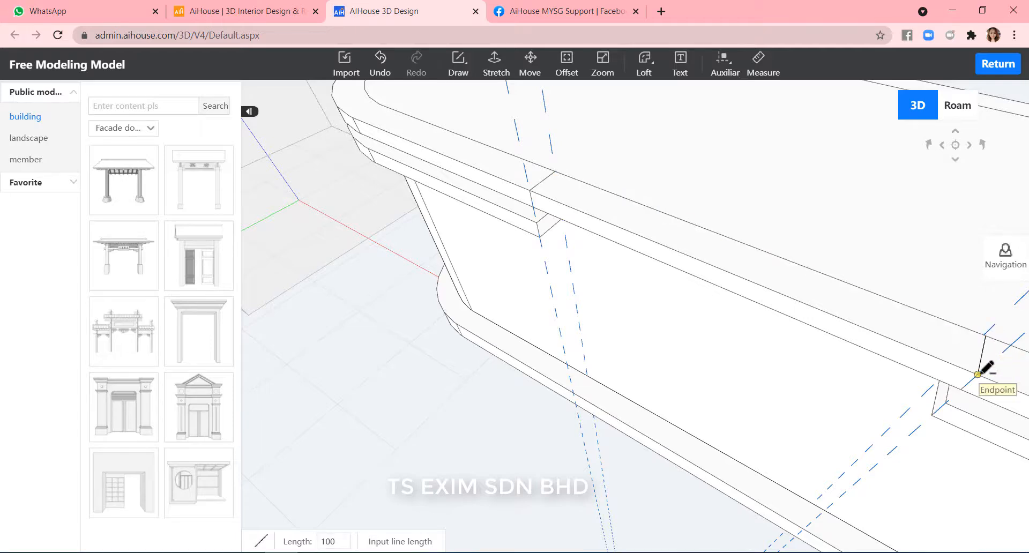
key("Escape")
Delete the upper protruding band's top, front and underside faces between the two auxiliary lines.
left_click(930, 331)
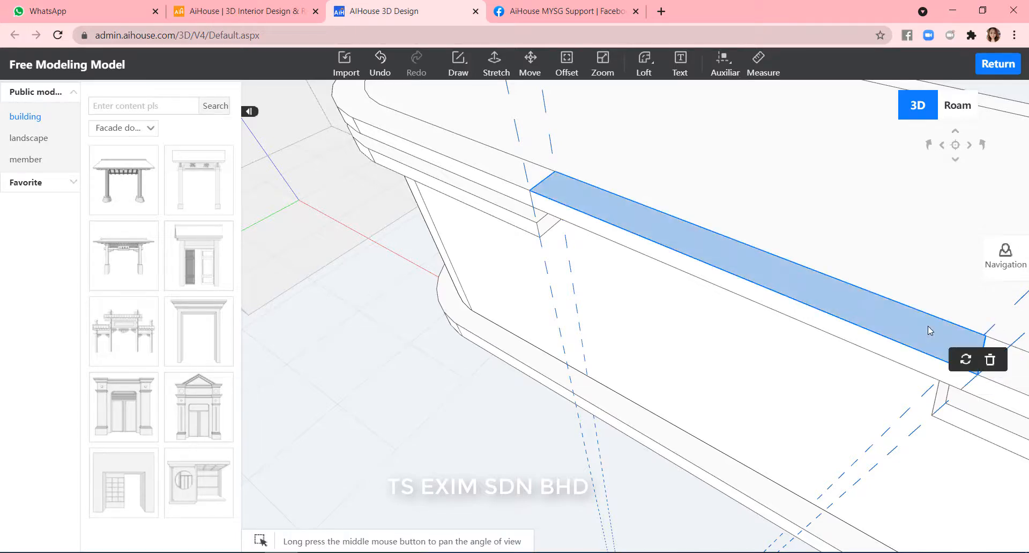
left_click(820, 393)
middle_click_drag(821, 393, 851, 349)
left_click(802, 228)
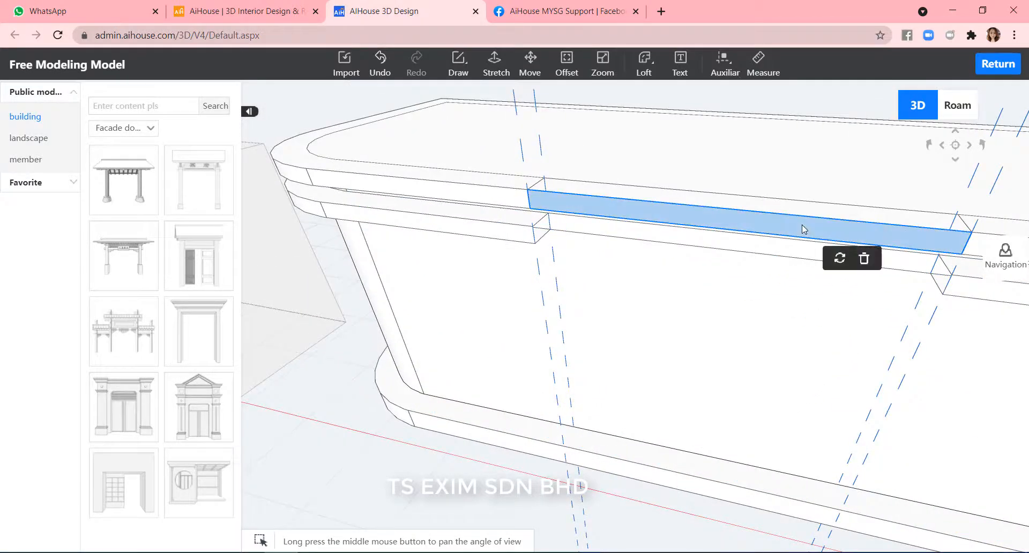
key("Delete")
left_click(721, 218)
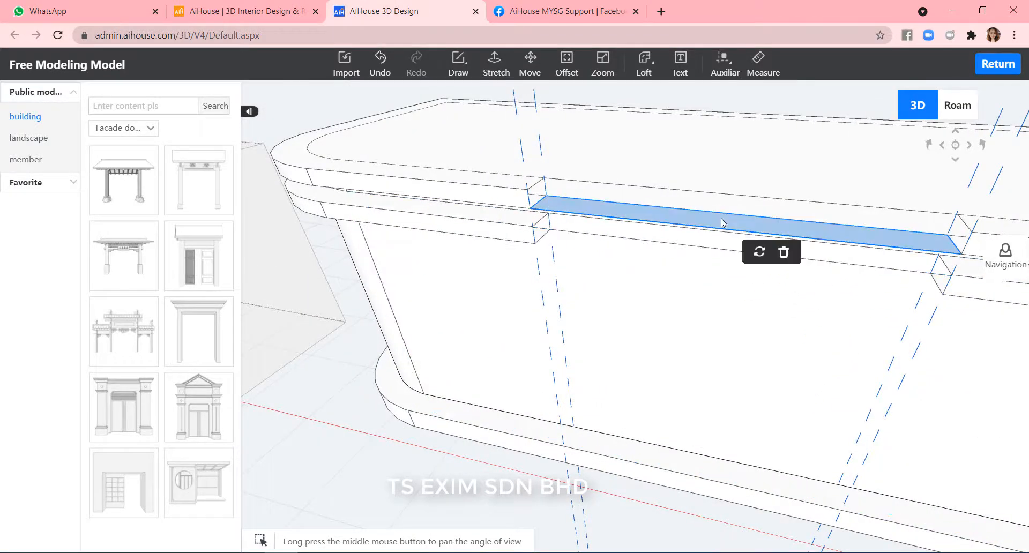
key("Delete")
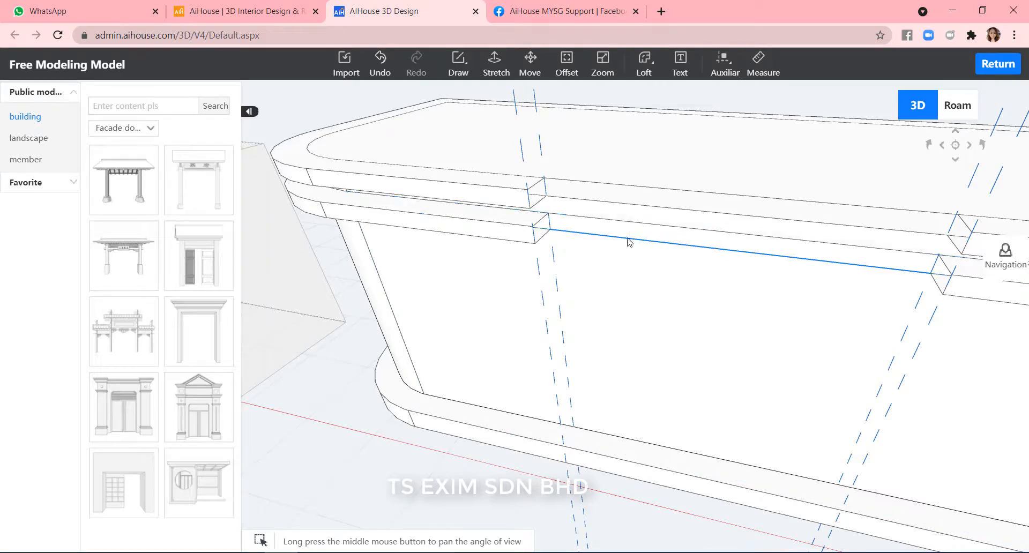
Undo the last edit to the block.
middle_click_drag(857, 315, 847, 367)
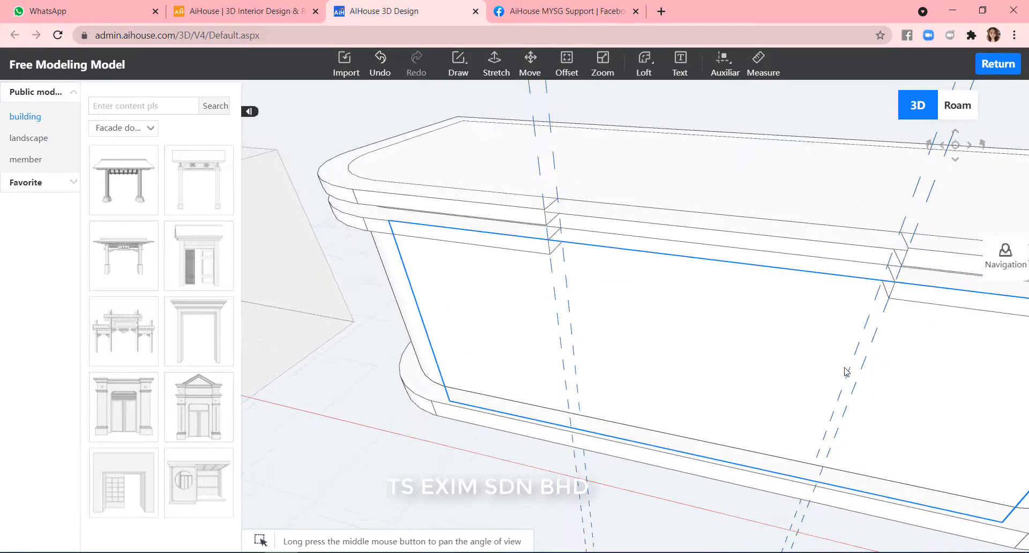
key("ctrl+z")
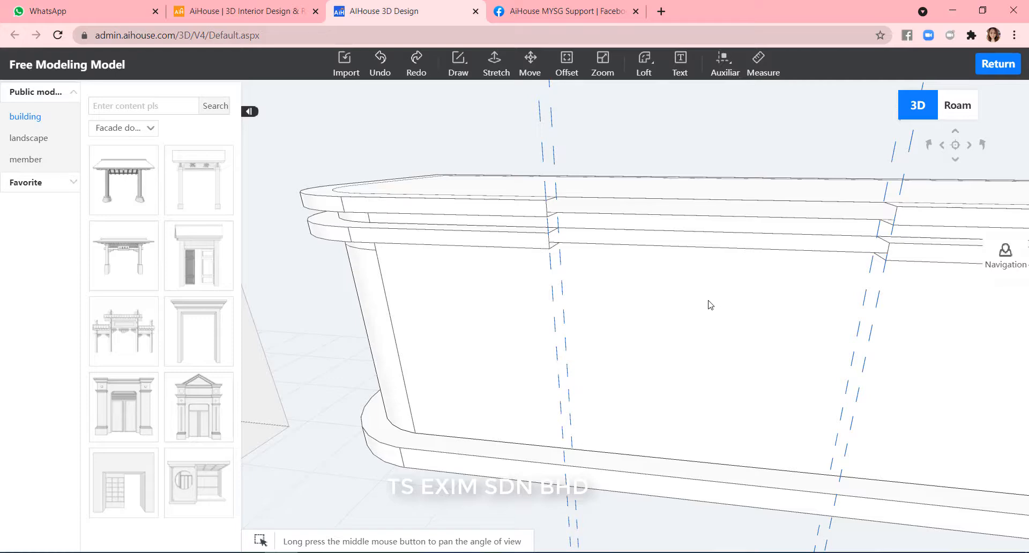
scroll(610, 272, "up", 4)
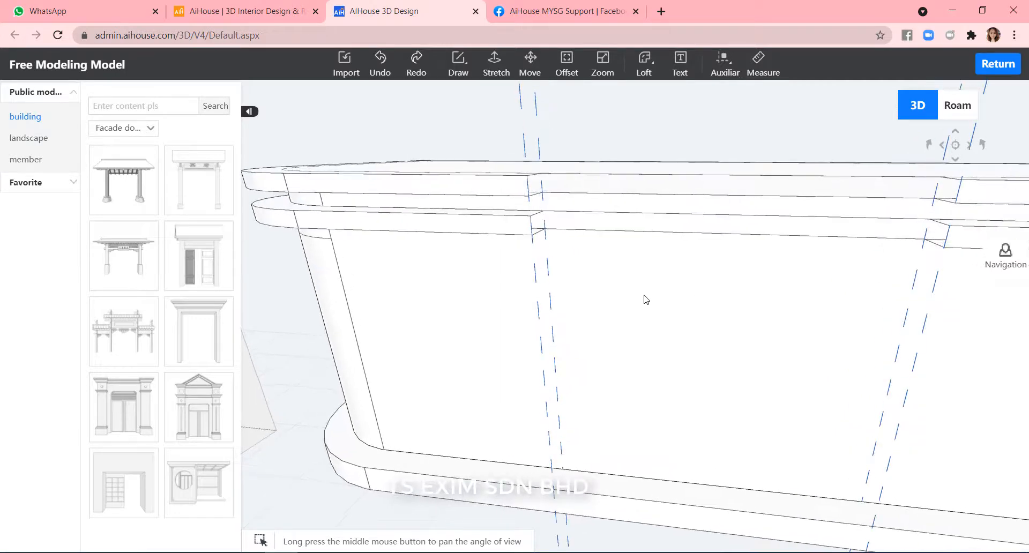
Measure the distance across the recessed section of the lower band between the two auxiliary lines.
scroll(680, 332, "down", 3)
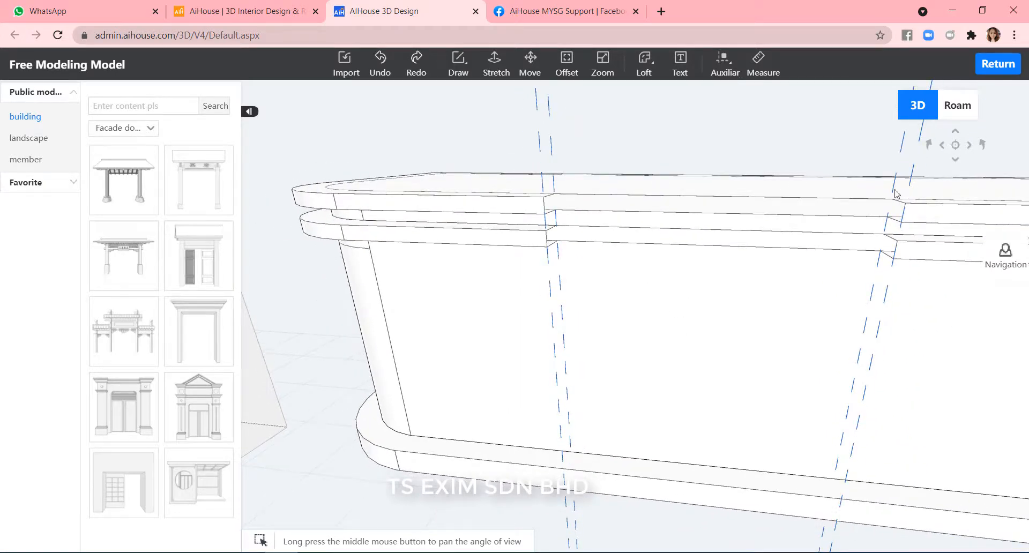
left_click(758, 61)
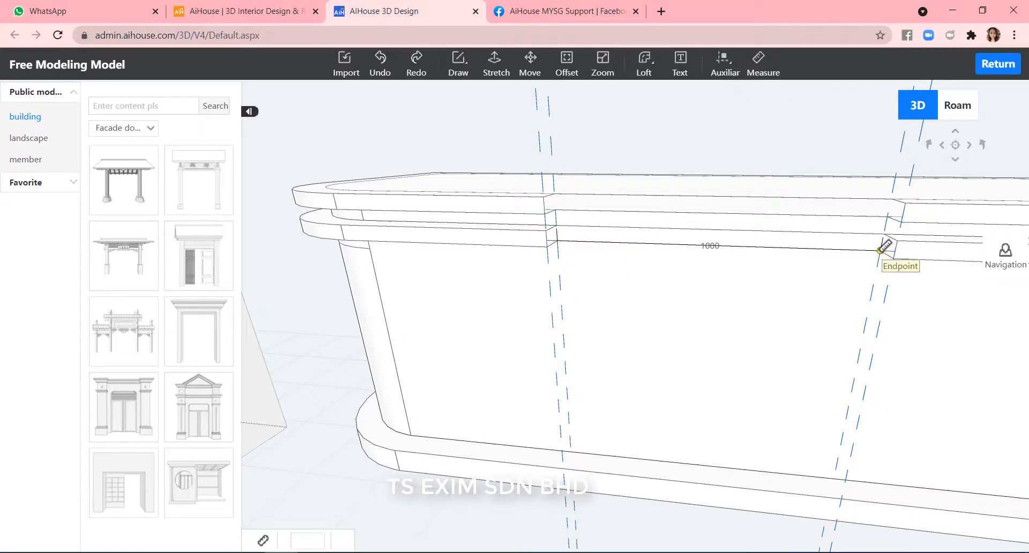
scroll(829, 281, "down", 5)
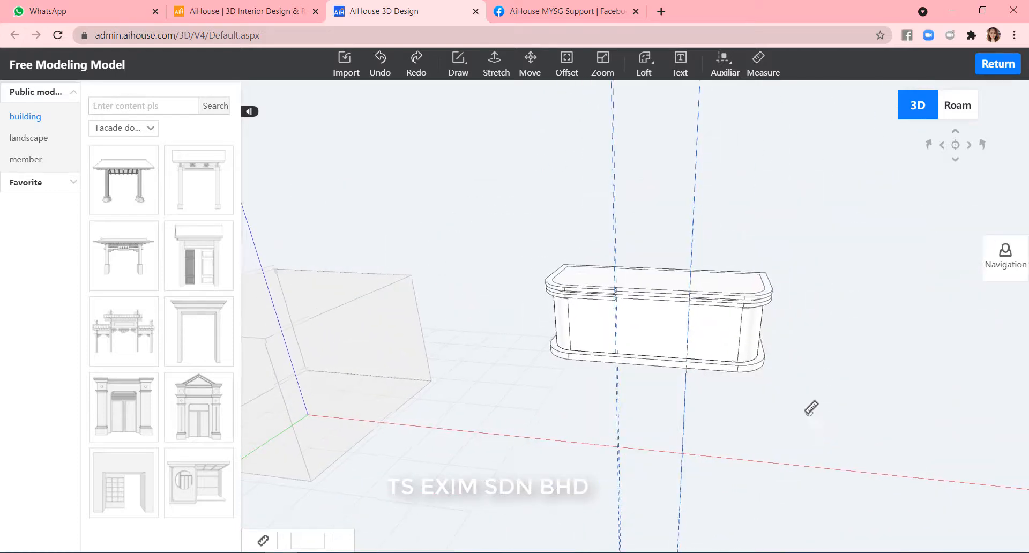
key("Escape")
Draw a narrow rectangle 1000 long on the ground in front of the block.
middle_click_drag(872, 382, 733, 349)
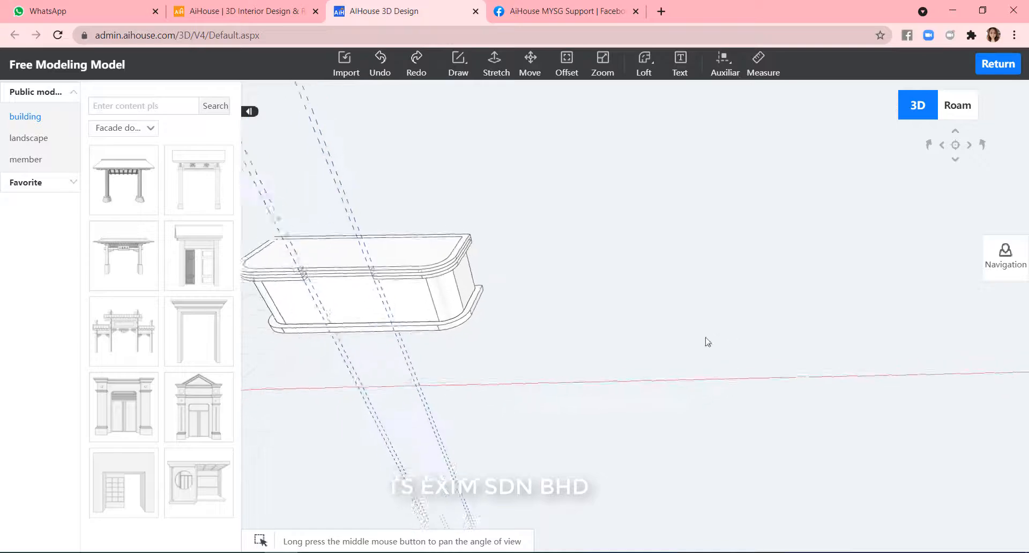
left_click(458, 64)
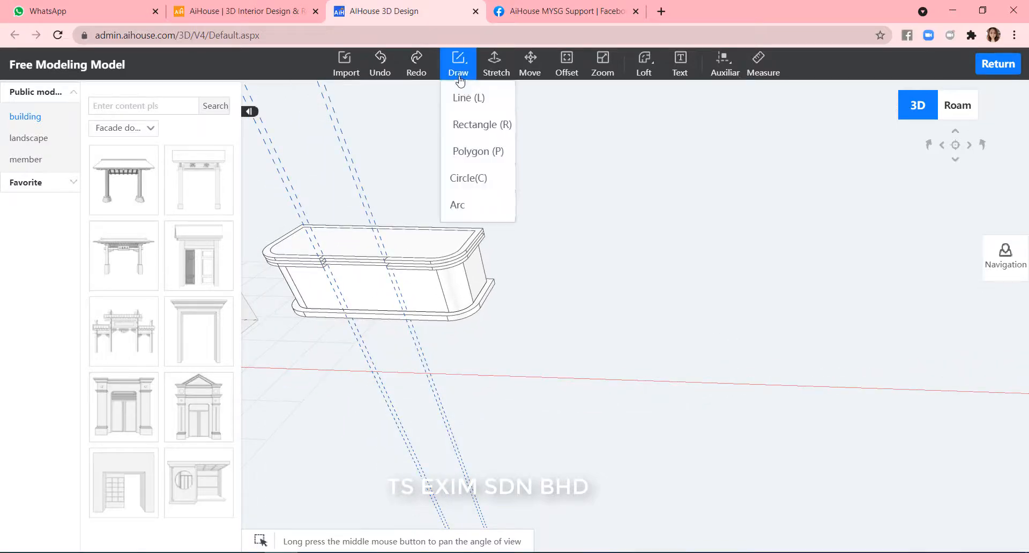
left_click(482, 126)
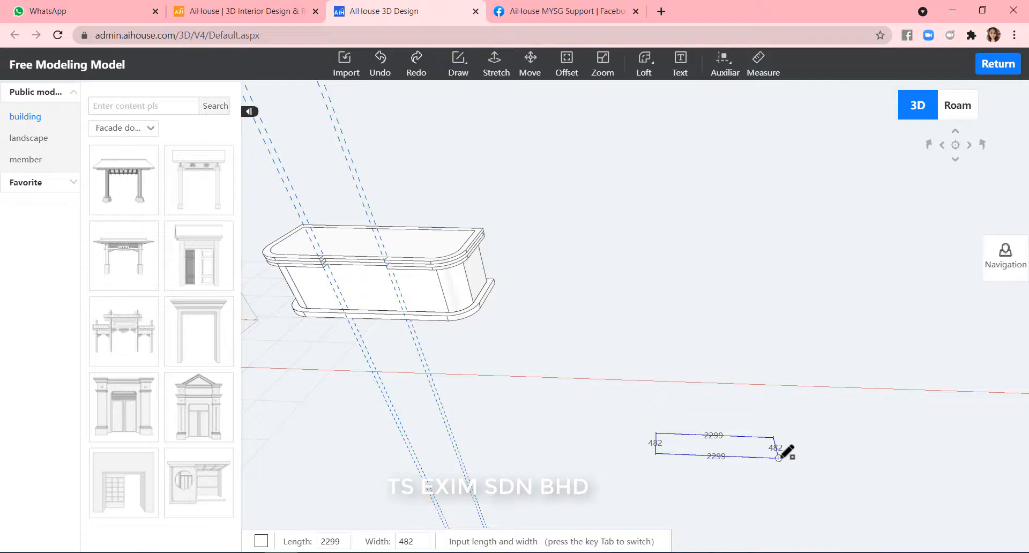
type("1000")
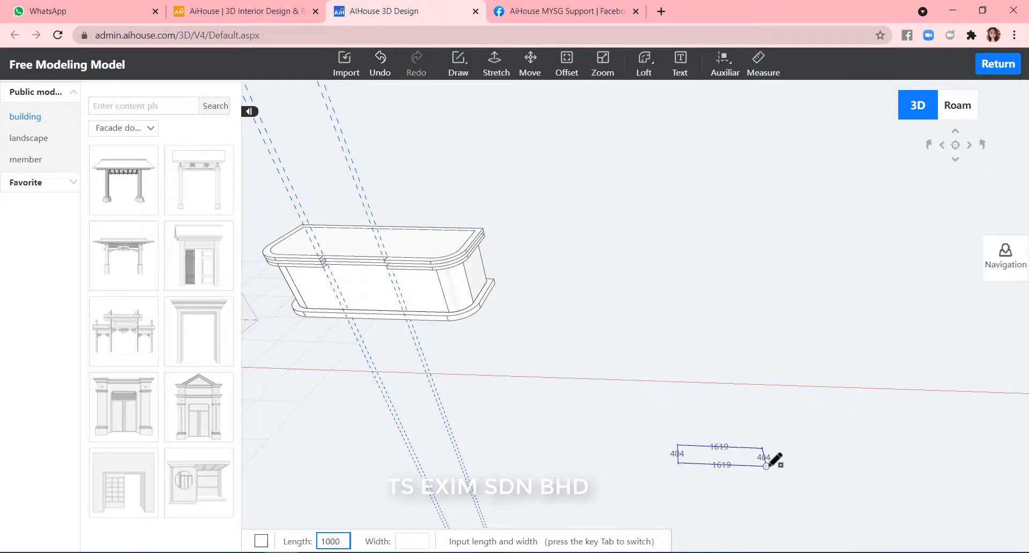
key("Escape")
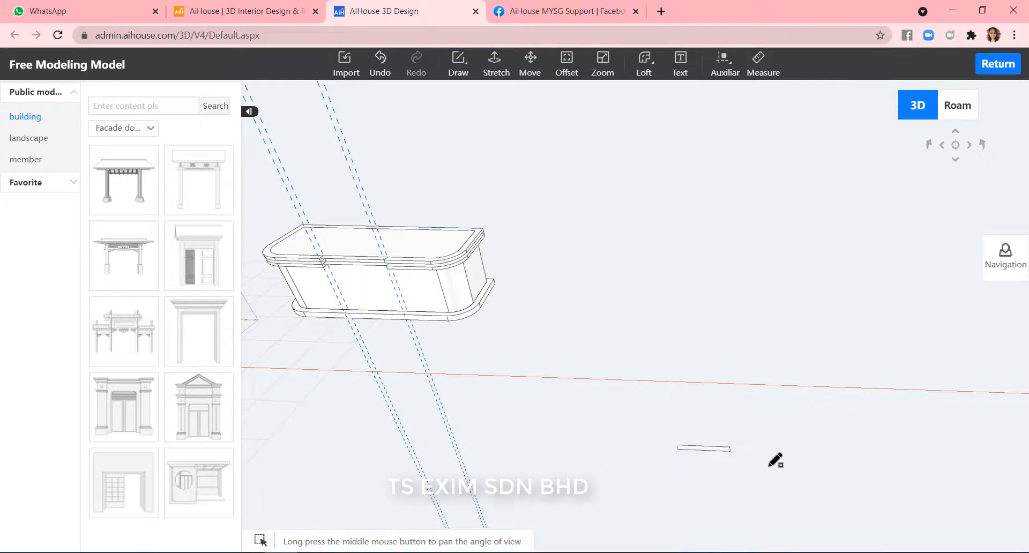
scroll(769, 468, "up", 3)
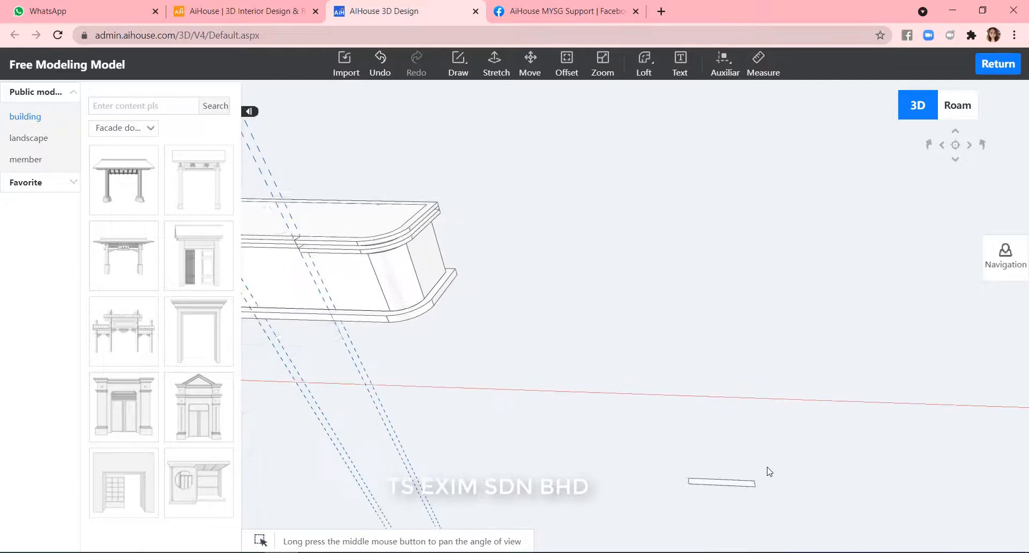
Stretch the narrow ground rectangle upward by 1000 into an upright panel.
left_click(493, 71)
right_click_drag(770, 473, 744, 423)
scroll(732, 448, "up", 3)
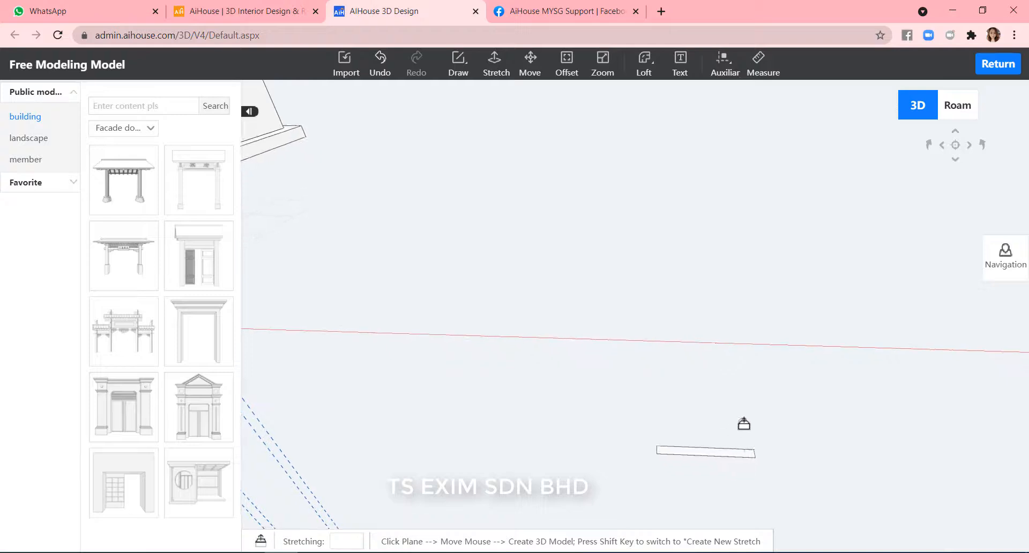
scroll(745, 423, "up", 3)
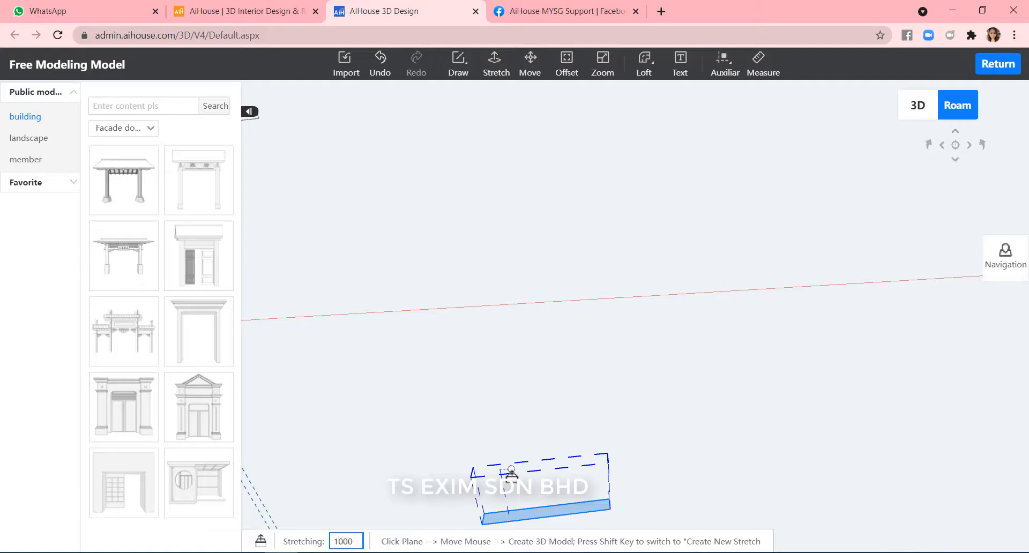
key("Return")
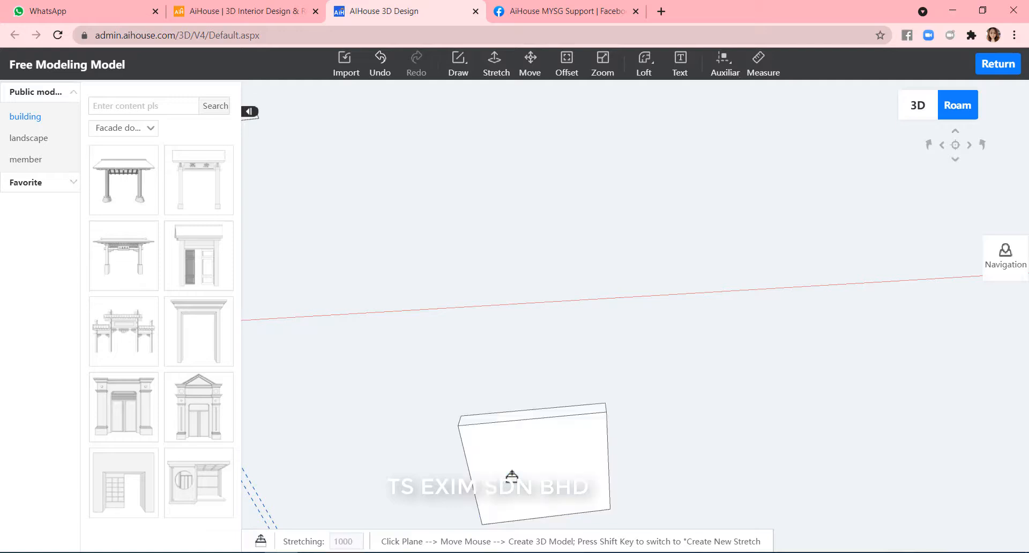
key("Escape")
right_click_drag(750, 430, 712, 429)
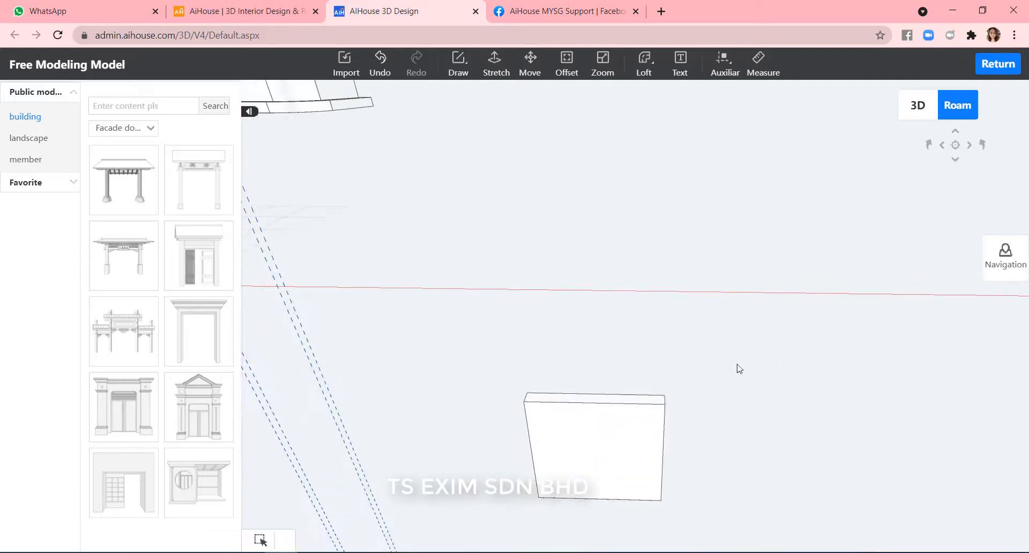
Import ibeam.dxf and place its profile at the middle of the upright panel's front face.
left_click(343, 64)
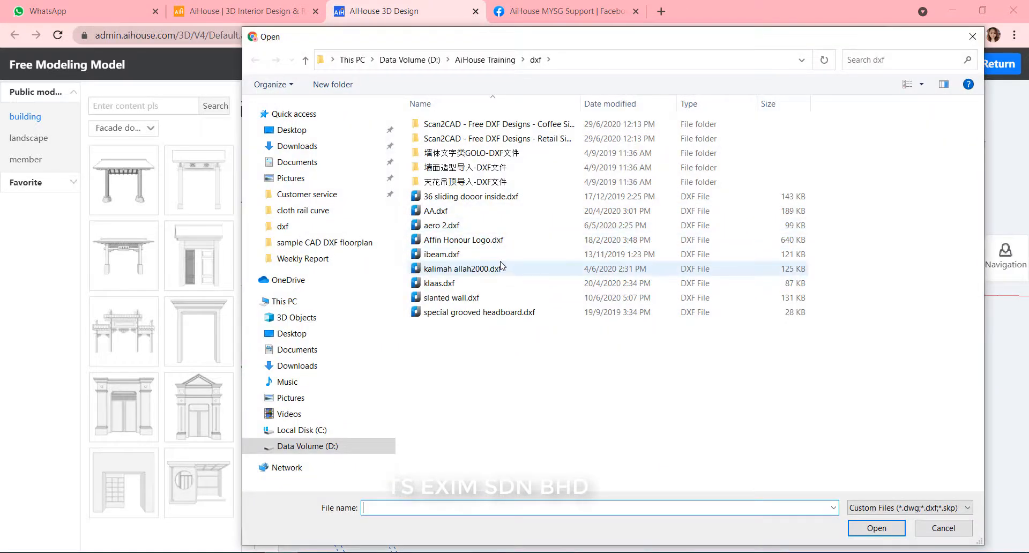
left_click(540, 255)
left_click(877, 529)
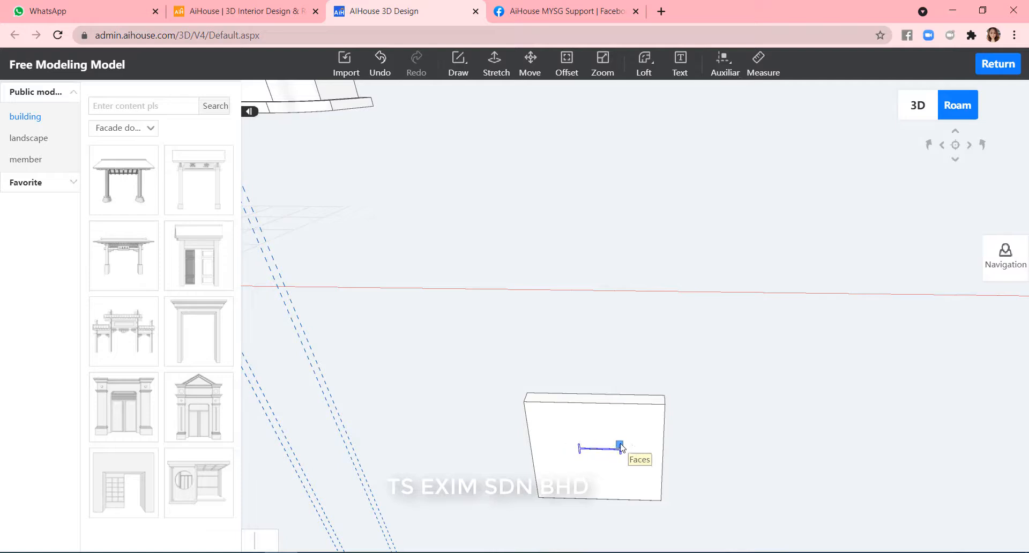
left_click(620, 446)
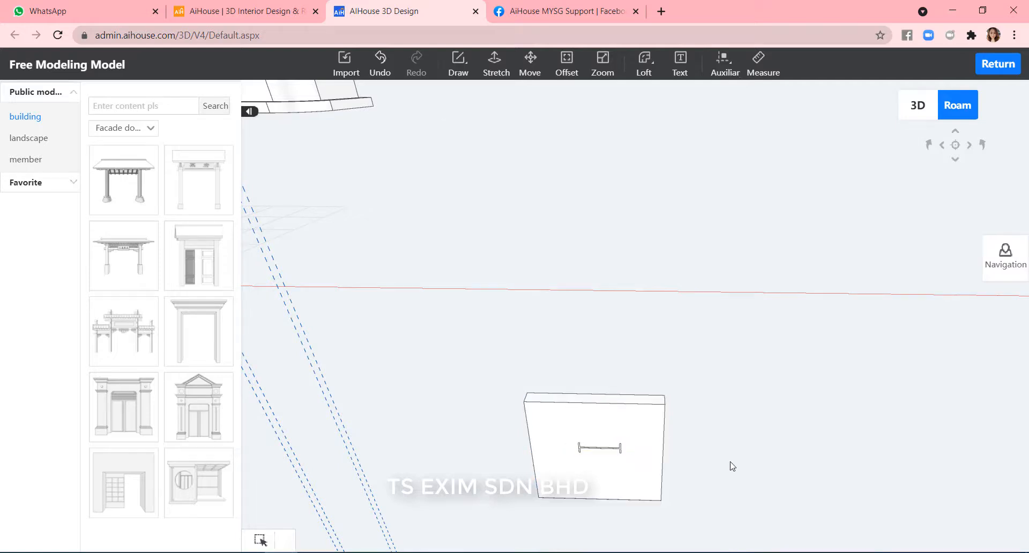
Stretch the I-beam profile on the panel's front face outward by 50.
scroll(635, 489, "up", 3)
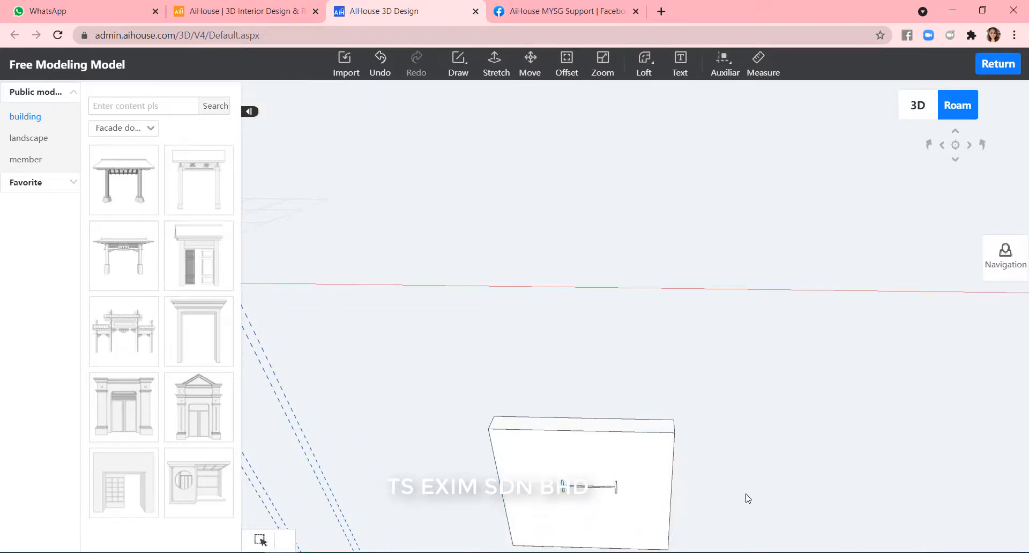
left_click_drag(746, 498, 741, 490)
scroll(604, 288, "up", 8)
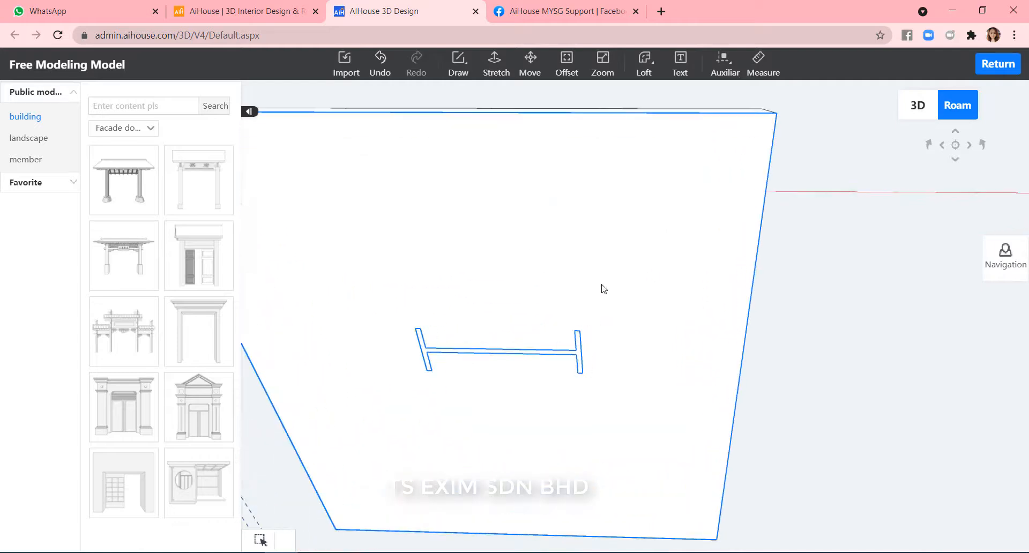
left_click(482, 79)
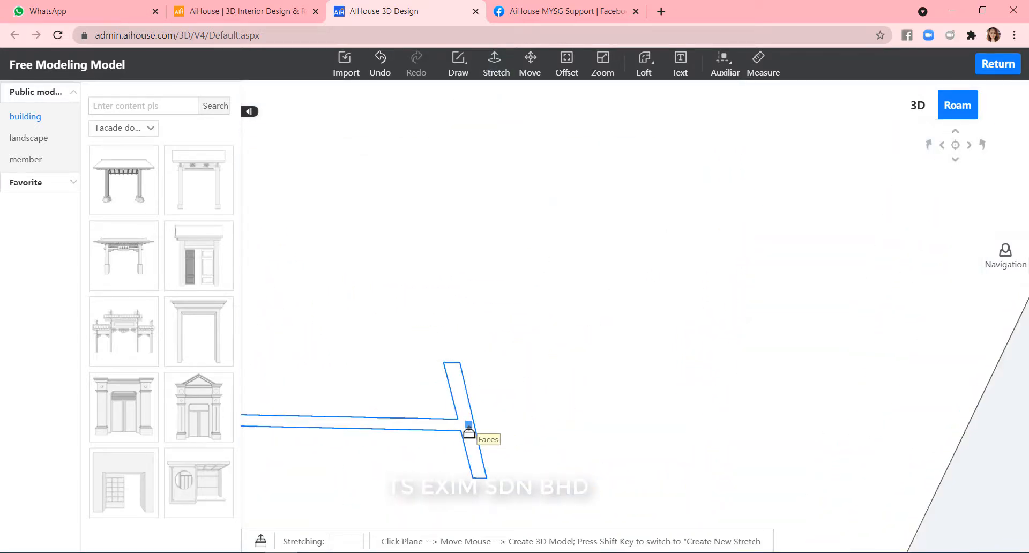
left_click(469, 429)
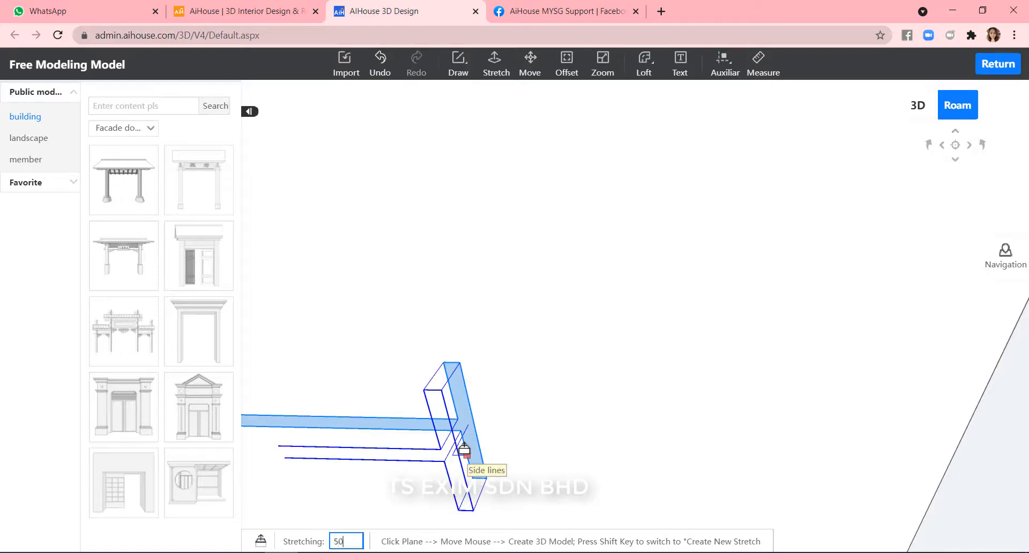
key("Return")
key("Escape")
scroll(578, 356, "down", 6)
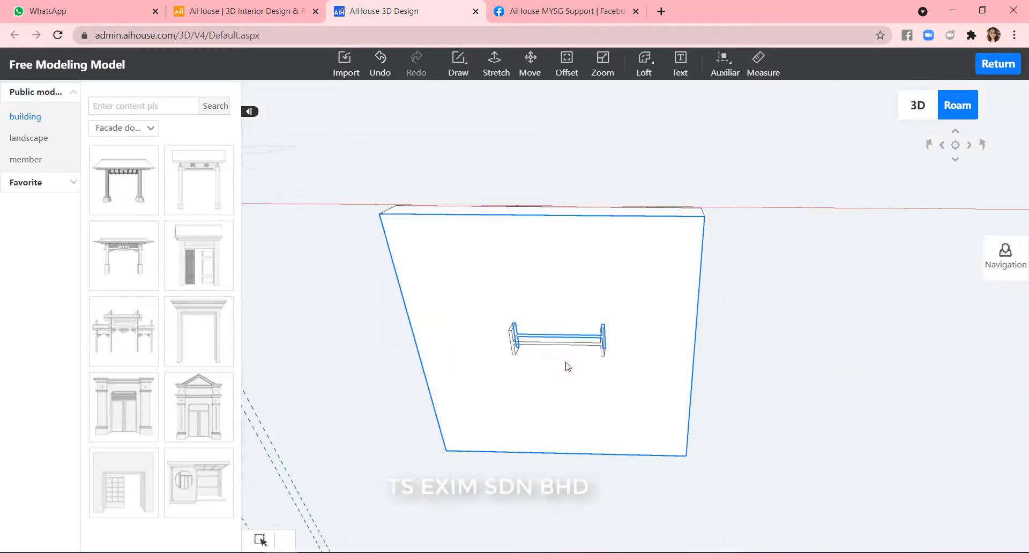
Select the whole upright panel together with its raised I-beam and combine them into one object.
middle_click_drag(635, 431, 643, 389)
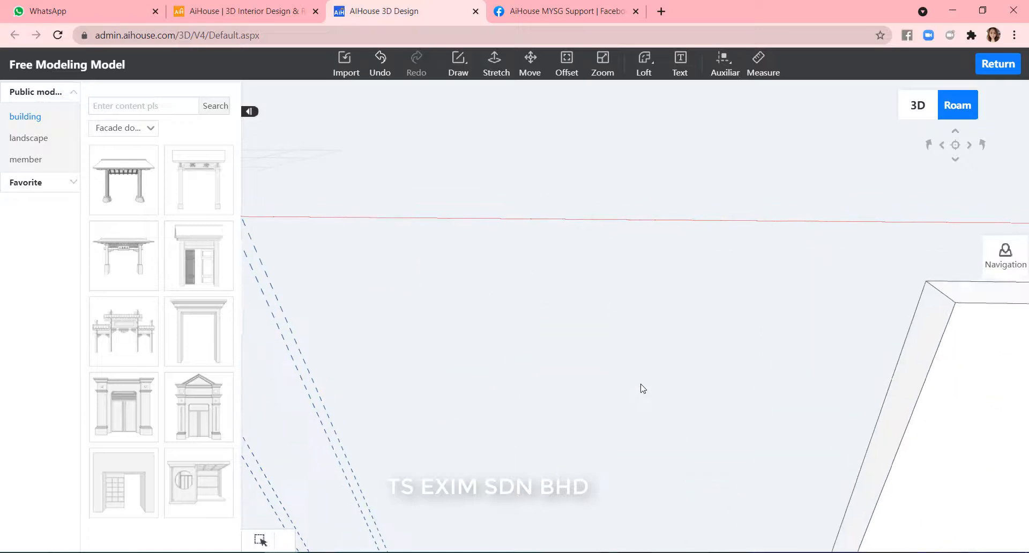
scroll(589, 324, "down", 3)
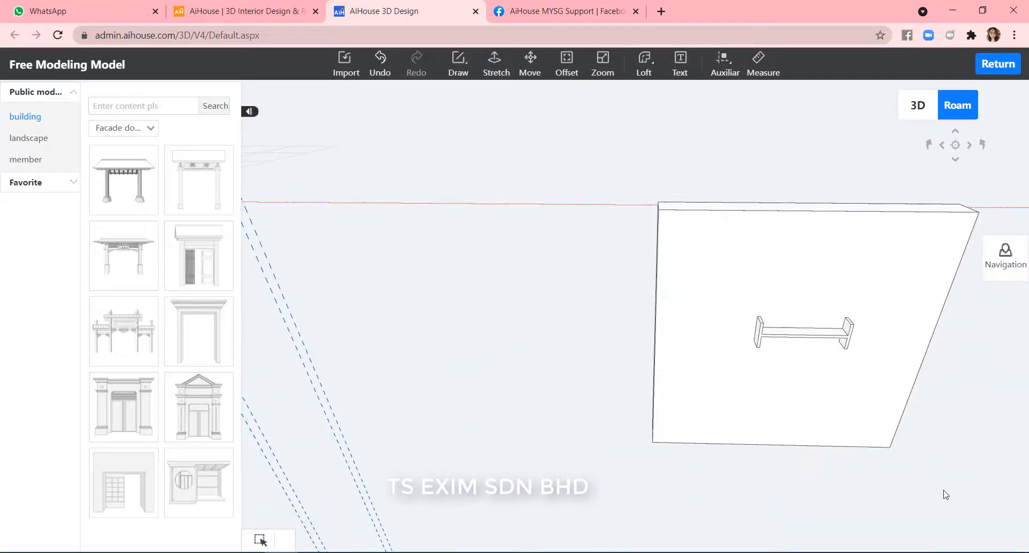
left_click_drag(944, 490, 581, 157)
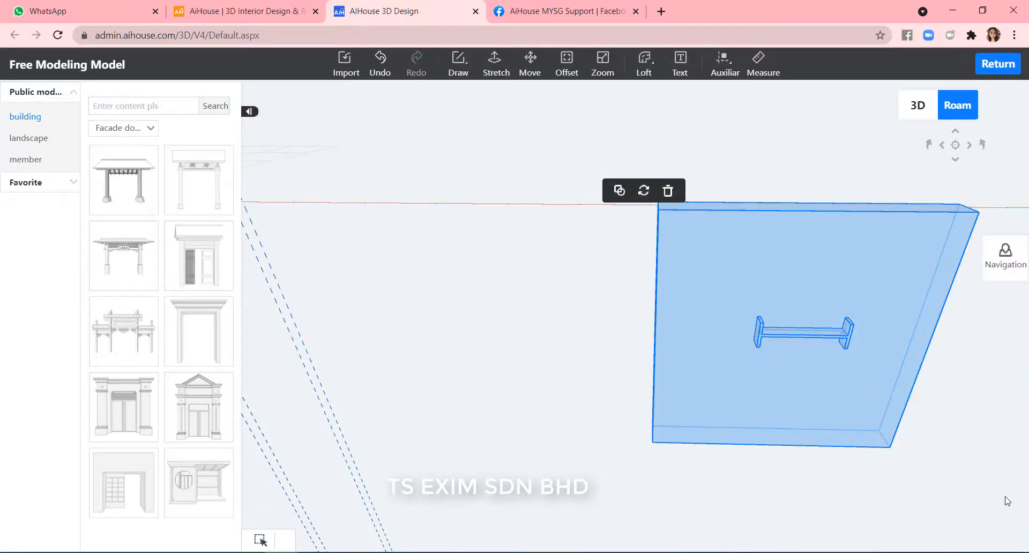
left_click_drag(1007, 501, 560, 114)
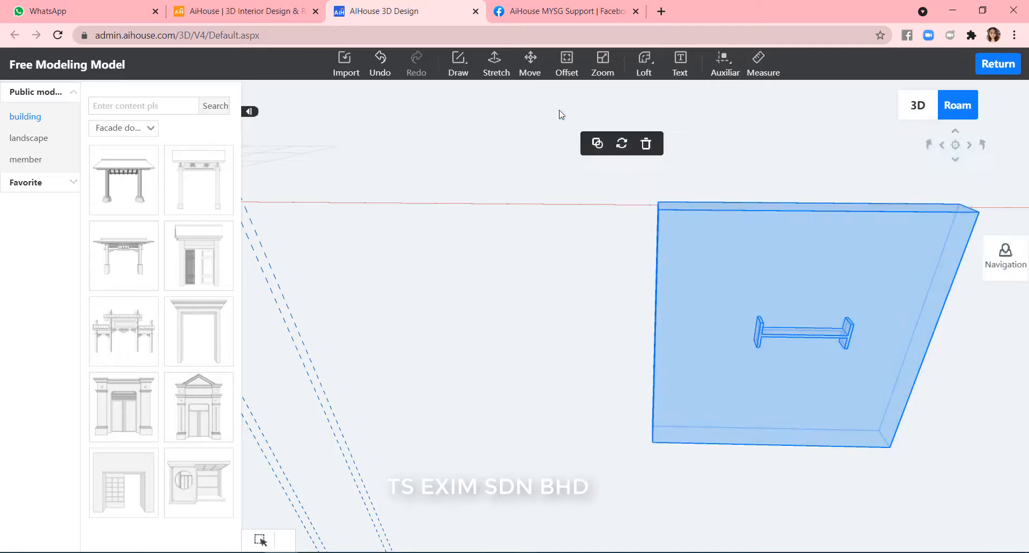
left_click(601, 150)
middle_click_drag(492, 356, 814, 369)
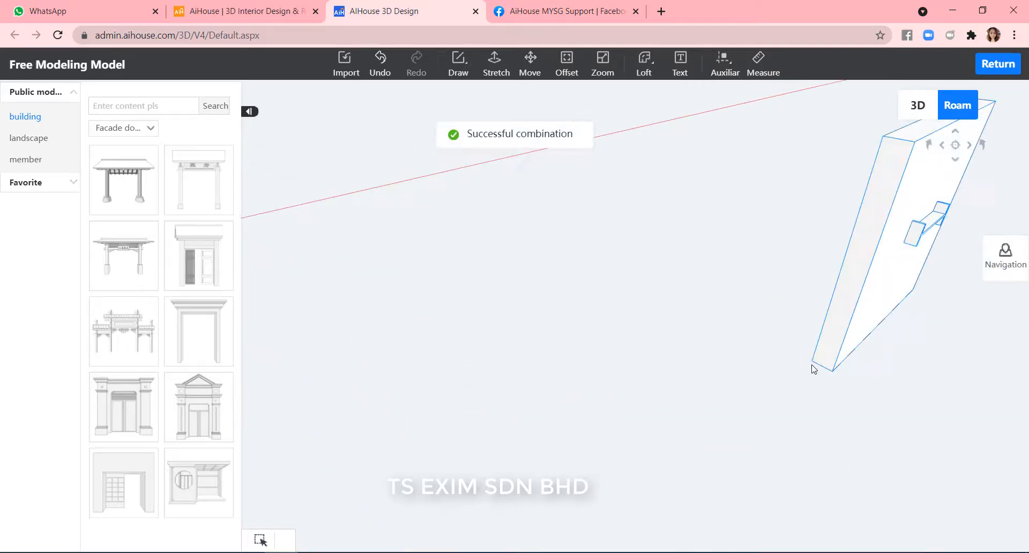
Move the combined panel by its lower back corner into the block's central recess, resting on the base rim between the auxiliary lines.
left_click(831, 358)
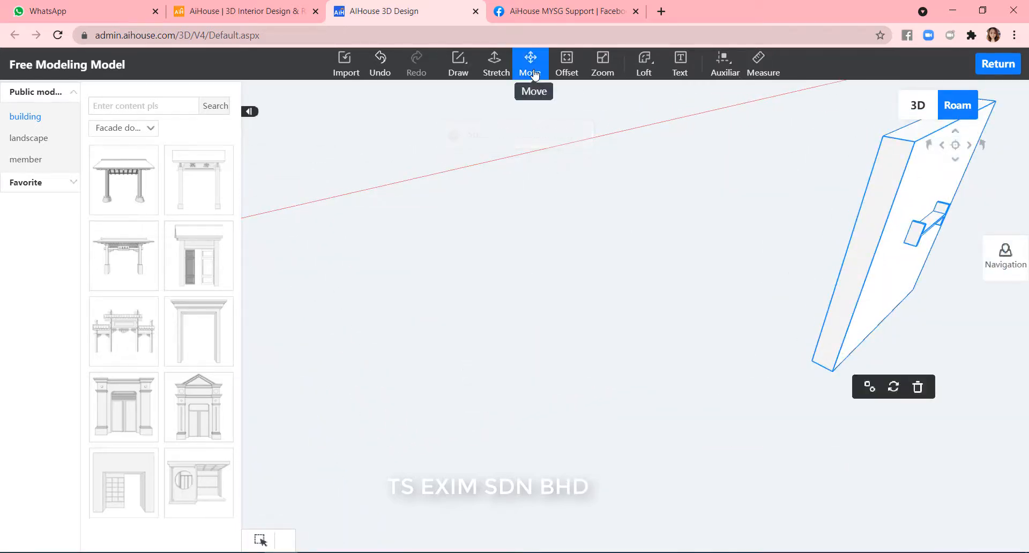
left_click(531, 60)
left_click(812, 360)
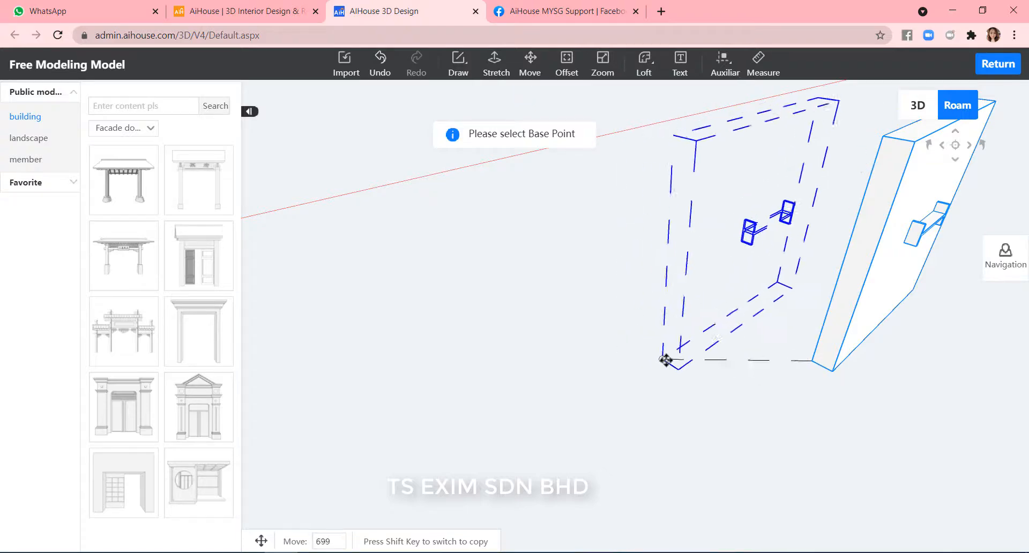
key("q")
scroll(703, 373, "down", 6)
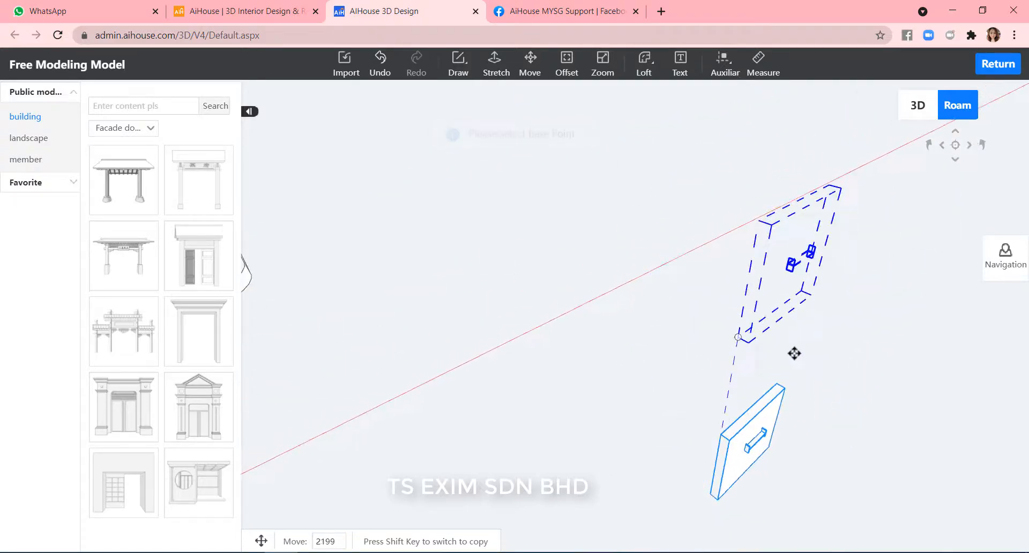
key("d")
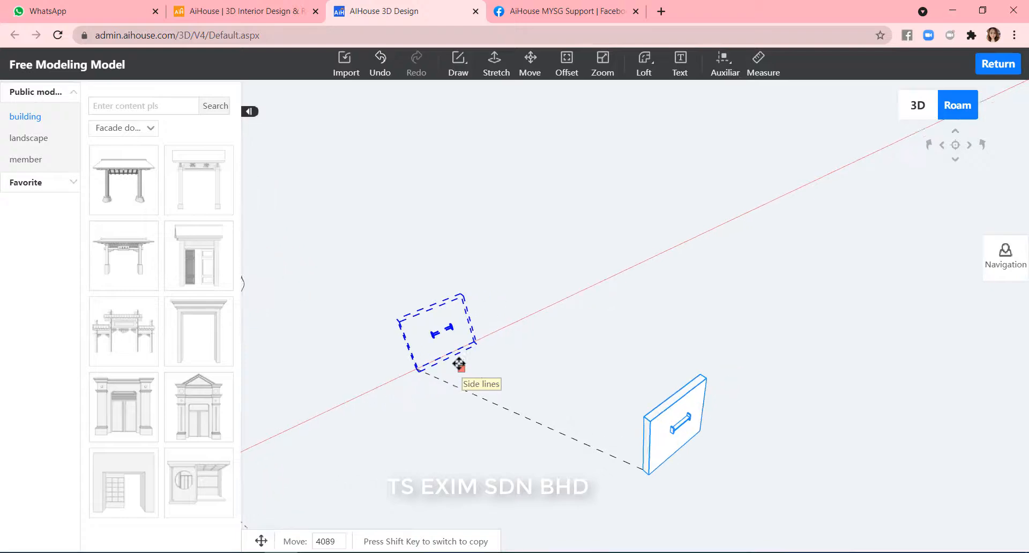
key("a")
key("a")
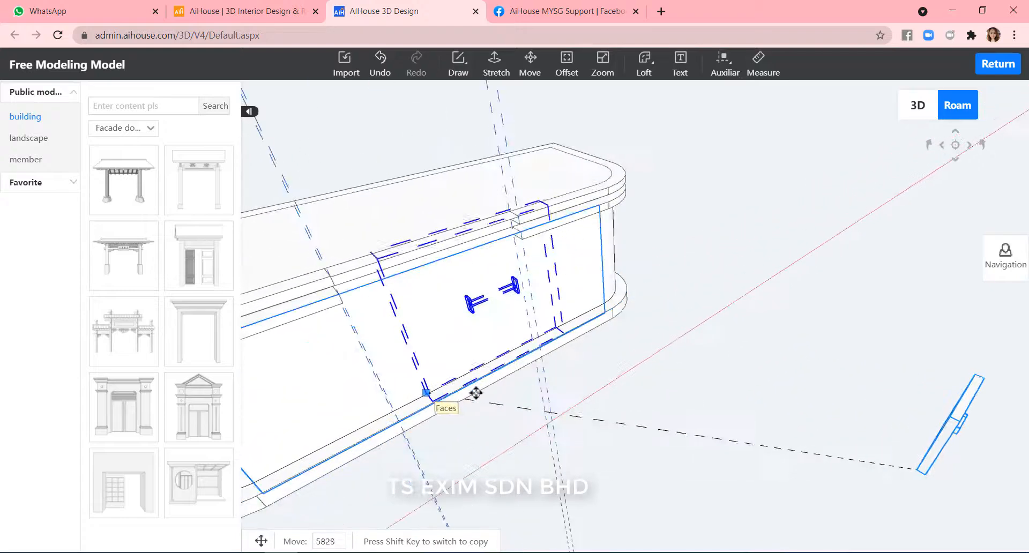
key("d")
key("d")
key("w")
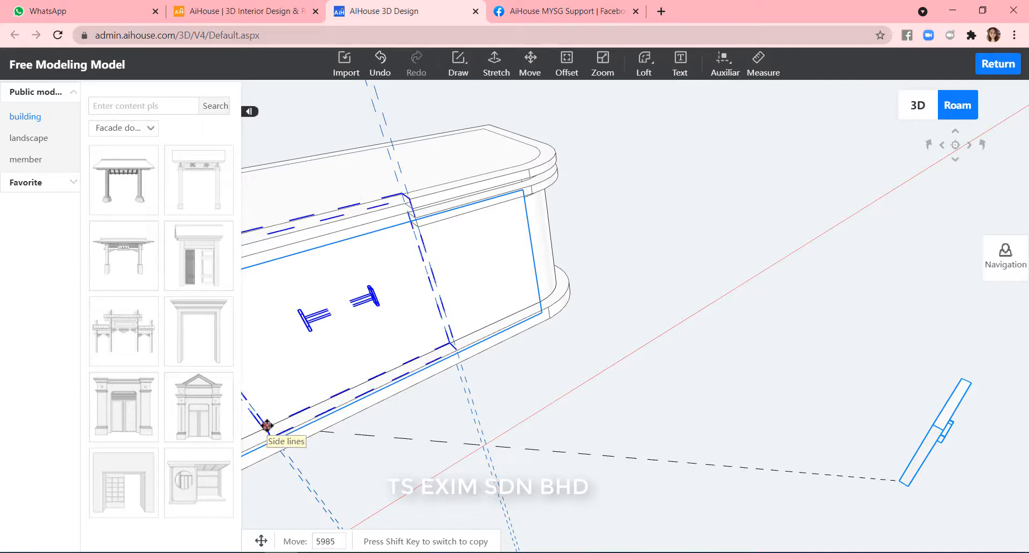
left_click(267, 426)
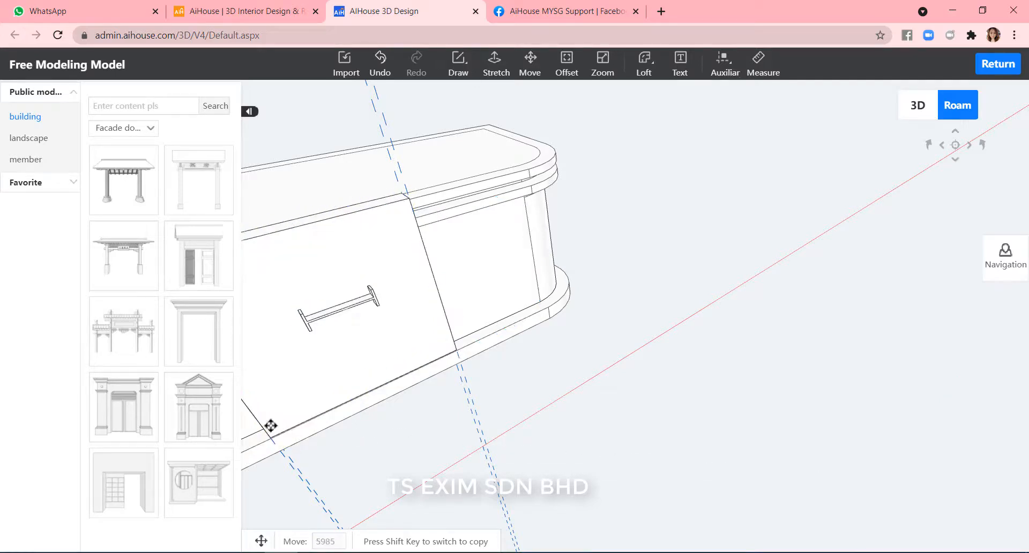
key("Escape")
right_click_drag(772, 476, 650, 434)
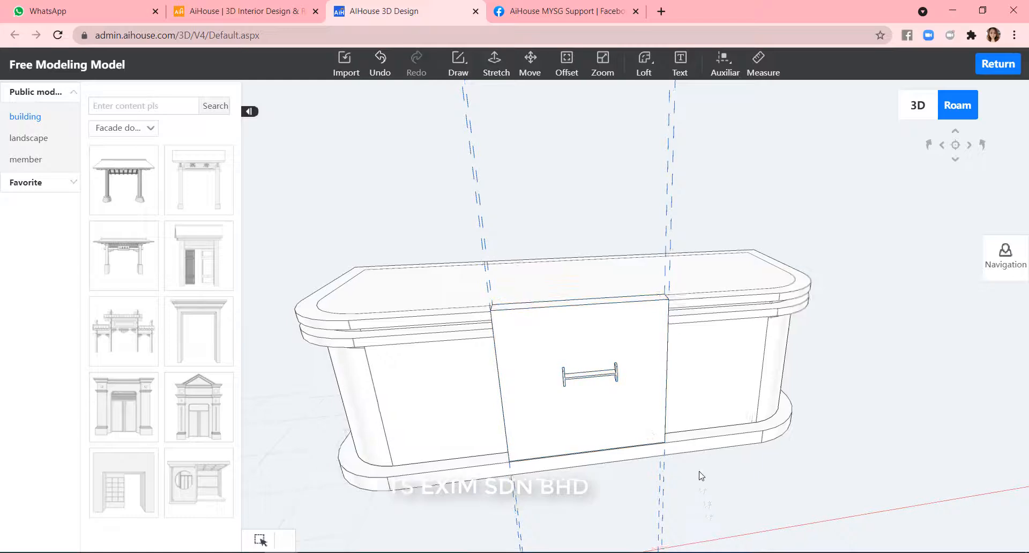
scroll(772, 500, "down", 2)
middle_click_drag(781, 504, 655, 487)
right_click_drag(792, 441, 484, 512)
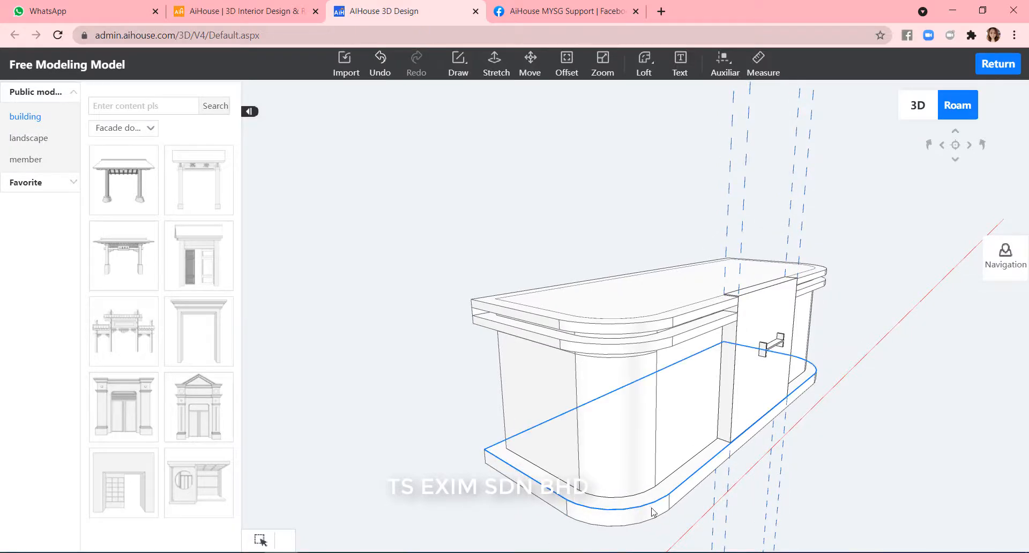
Stretch the base rim's top face upward by 100 and again by 50 to add two layers.
right_click_drag(765, 490, 717, 236)
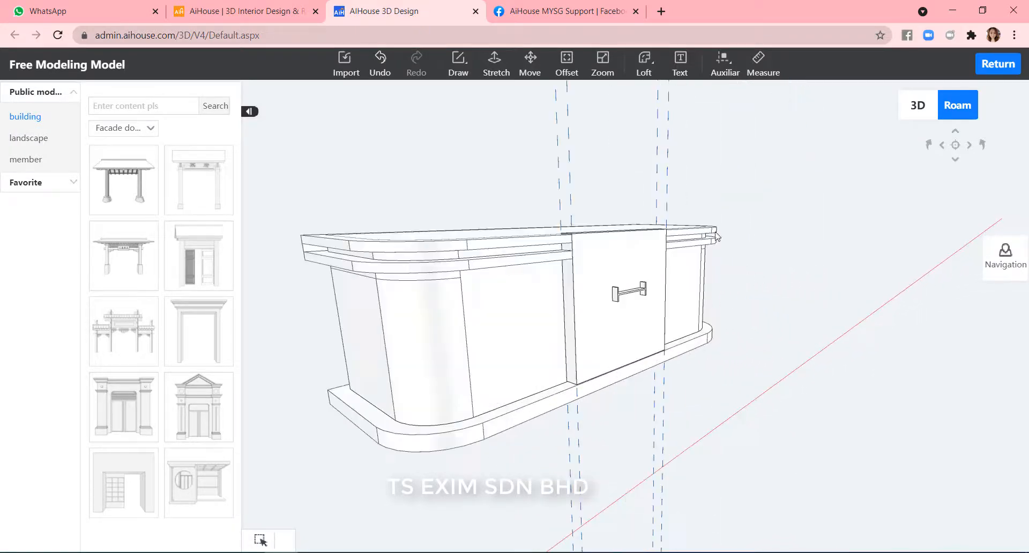
left_click(494, 70)
scroll(386, 417, "up", 2)
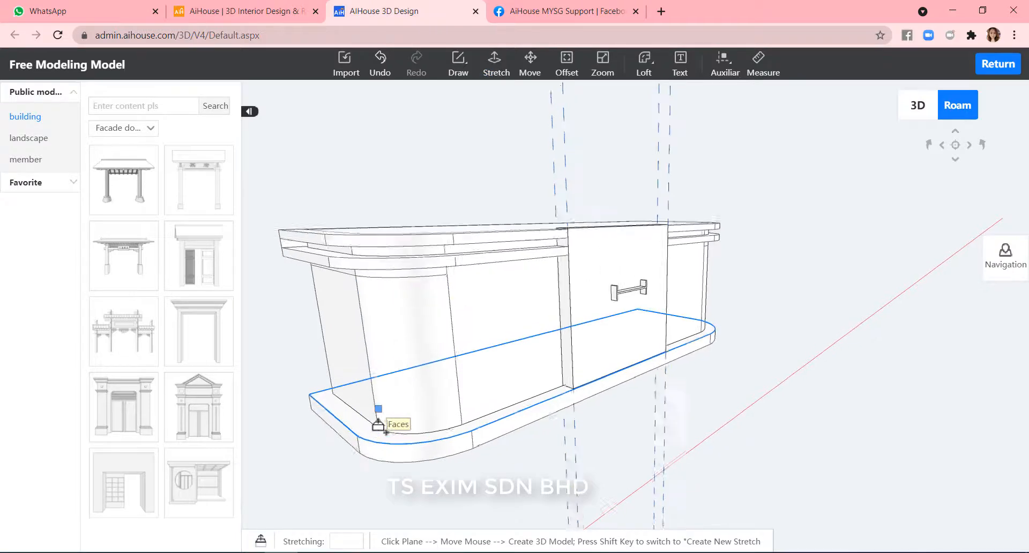
left_click(342, 420)
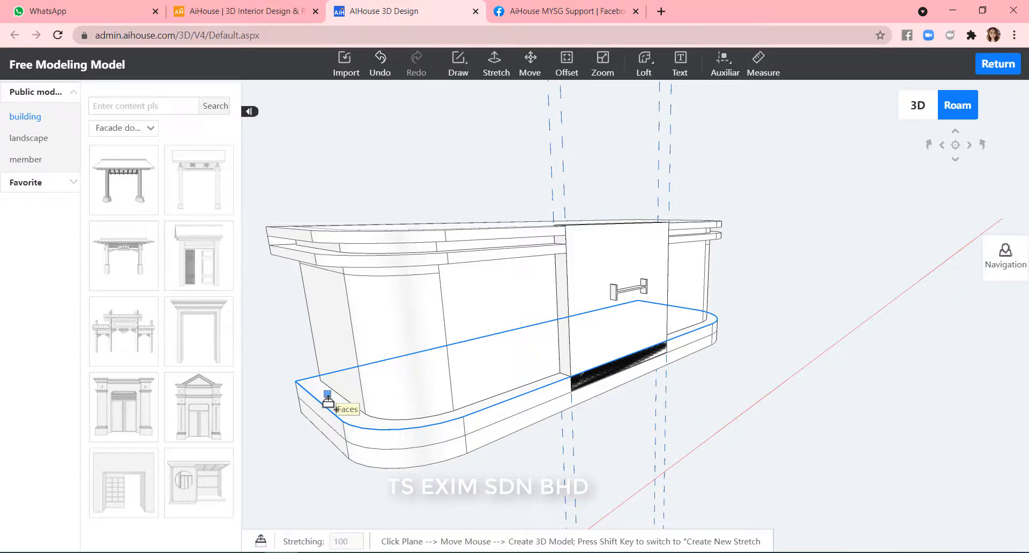
left_click(327, 399)
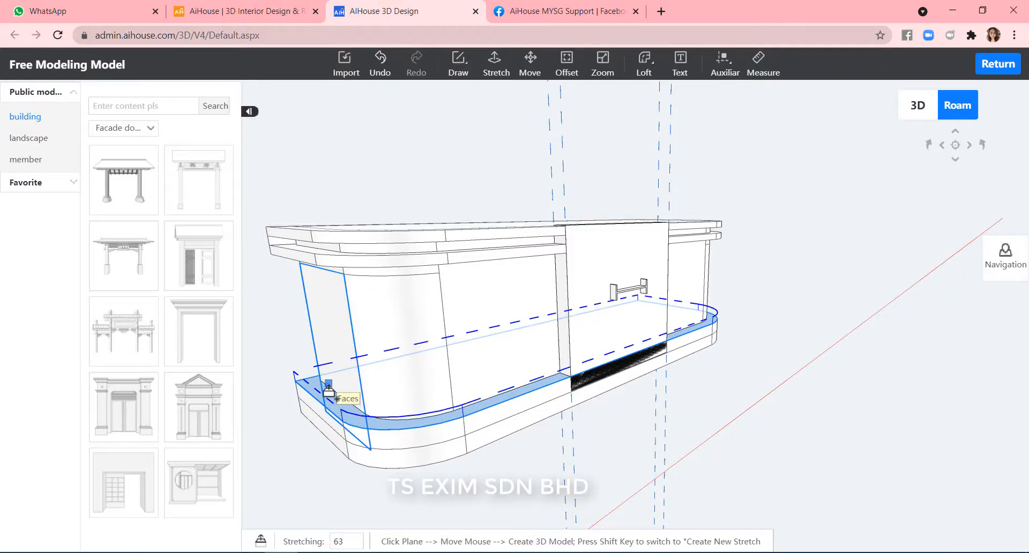
type("50")
key("Return")
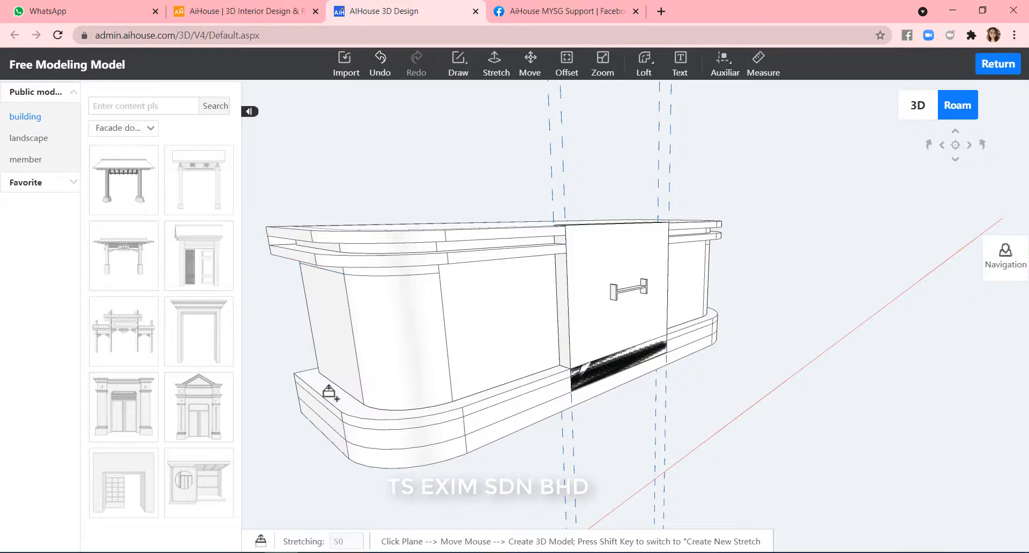
key("Escape")
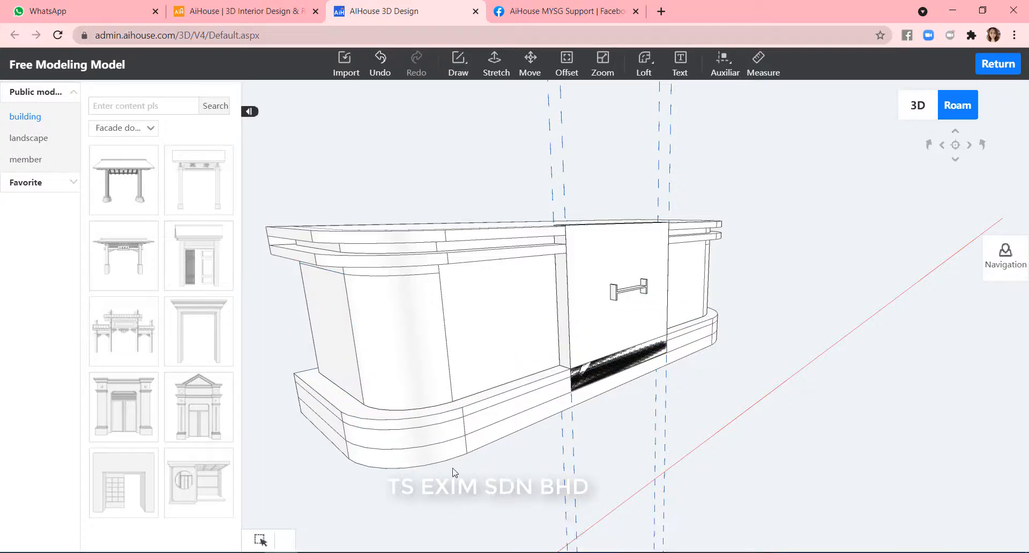
Delete the outer faces of the base's middle layer at the left end, back, left rounded corner and front.
left_click(333, 427)
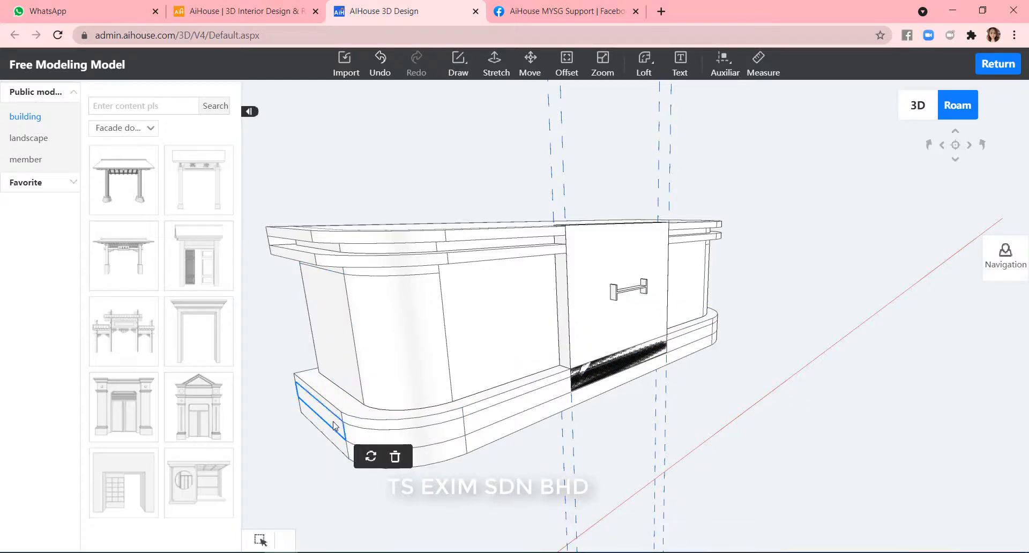
left_click(304, 395)
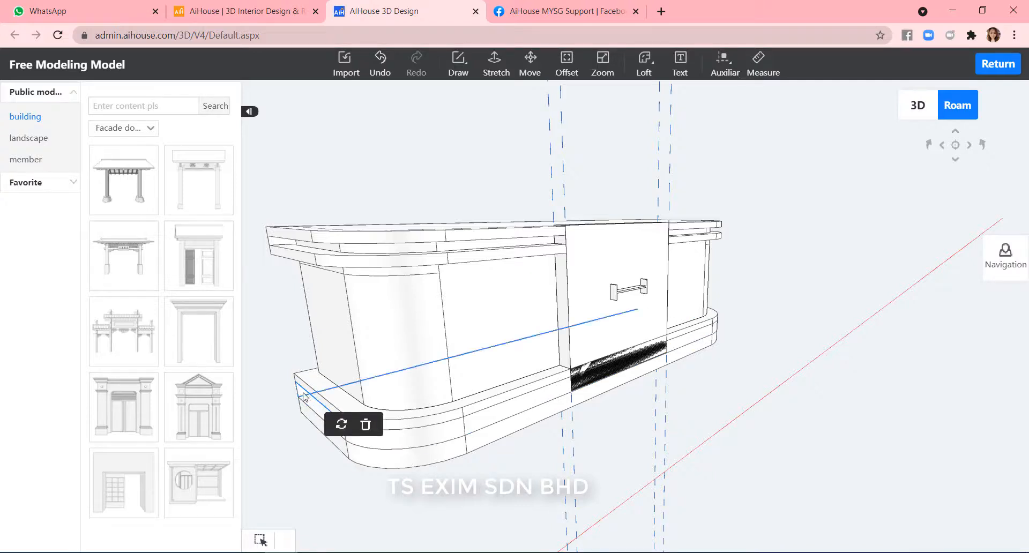
left_click(304, 397)
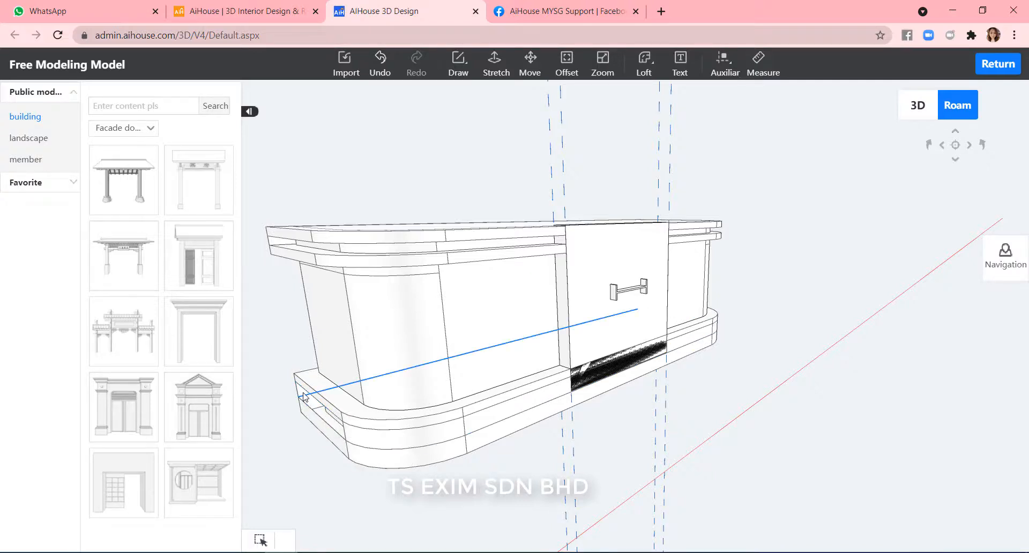
middle_click_drag(504, 511, 509, 429)
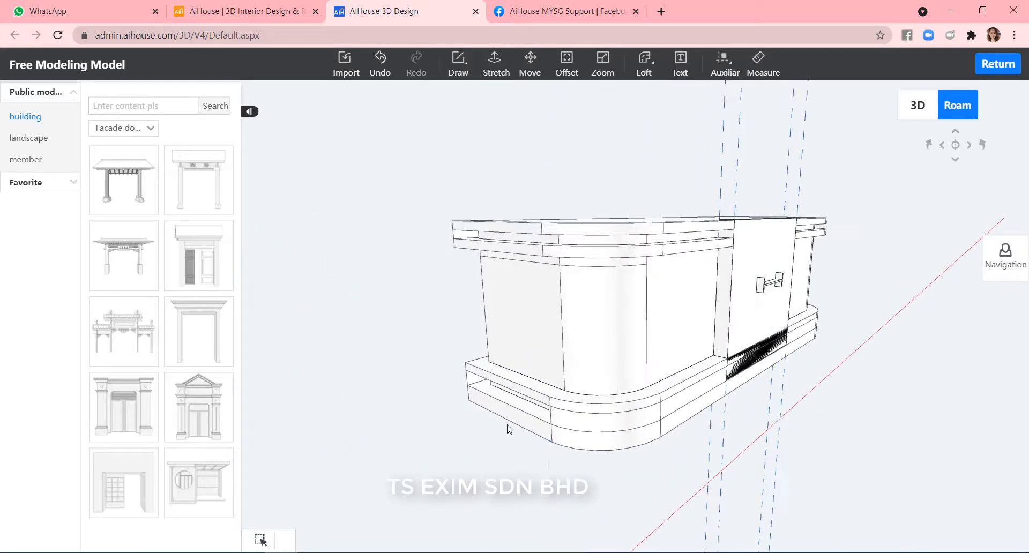
left_click(477, 382)
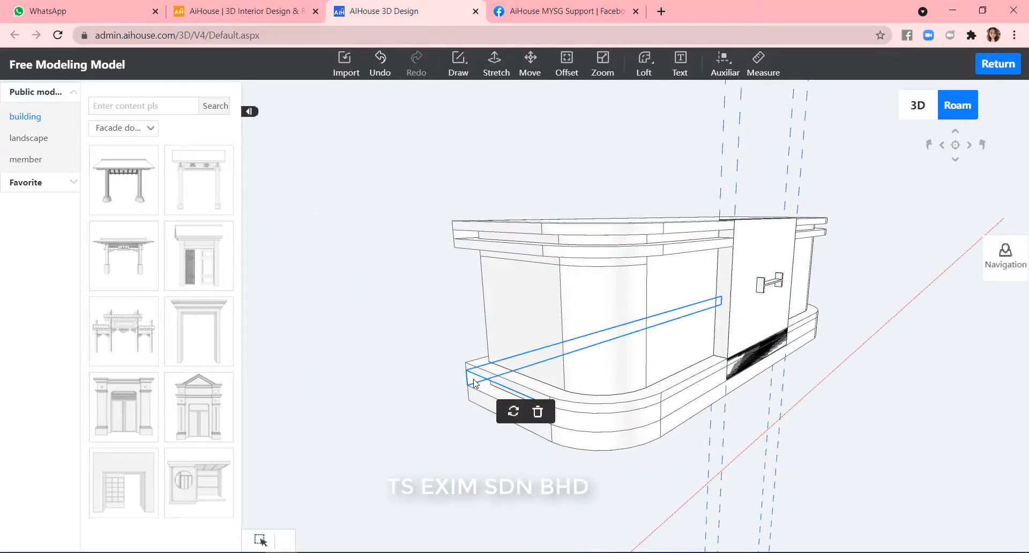
key("Delete")
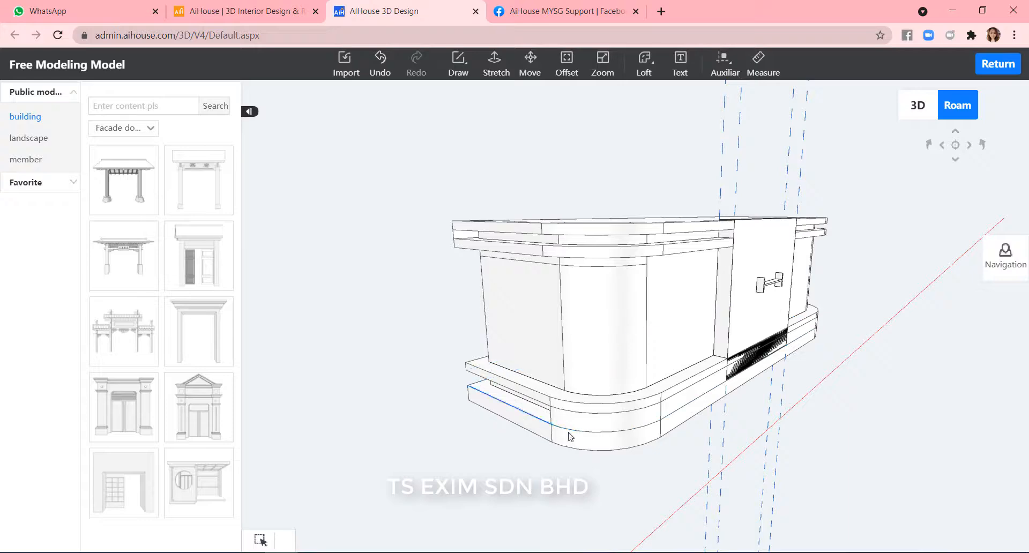
left_click(578, 427)
key("Delete")
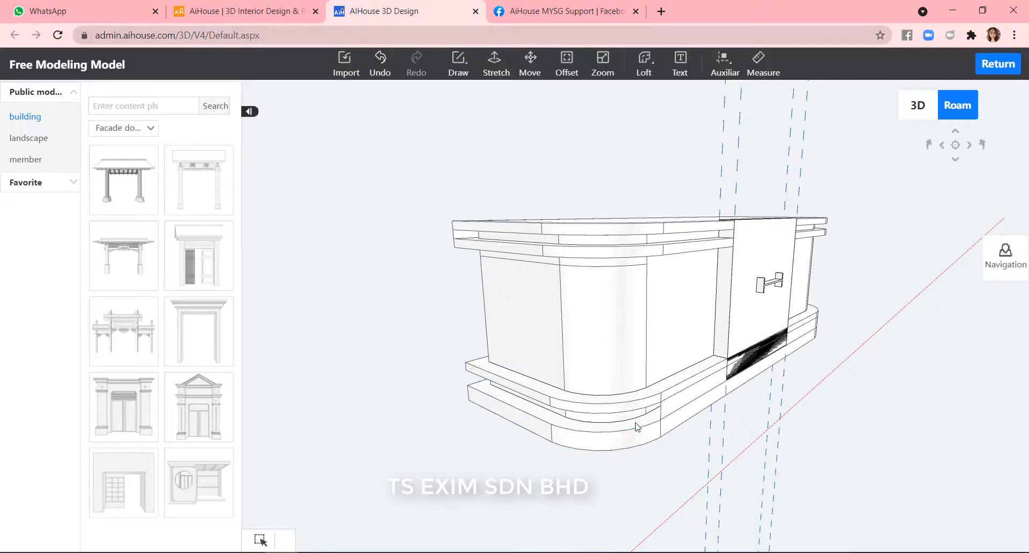
left_click(675, 405)
key("Delete")
Delete the outer faces of the base's middle layer at the right rounded corner and right end.
scroll(799, 453, "up", 5)
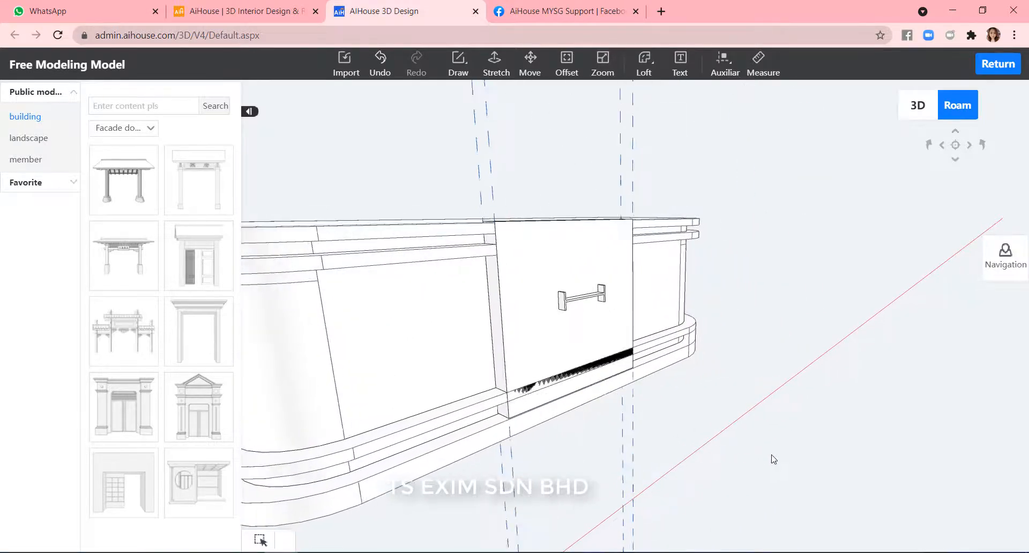
left_click(603, 382)
left_click_drag(726, 429, 710, 467)
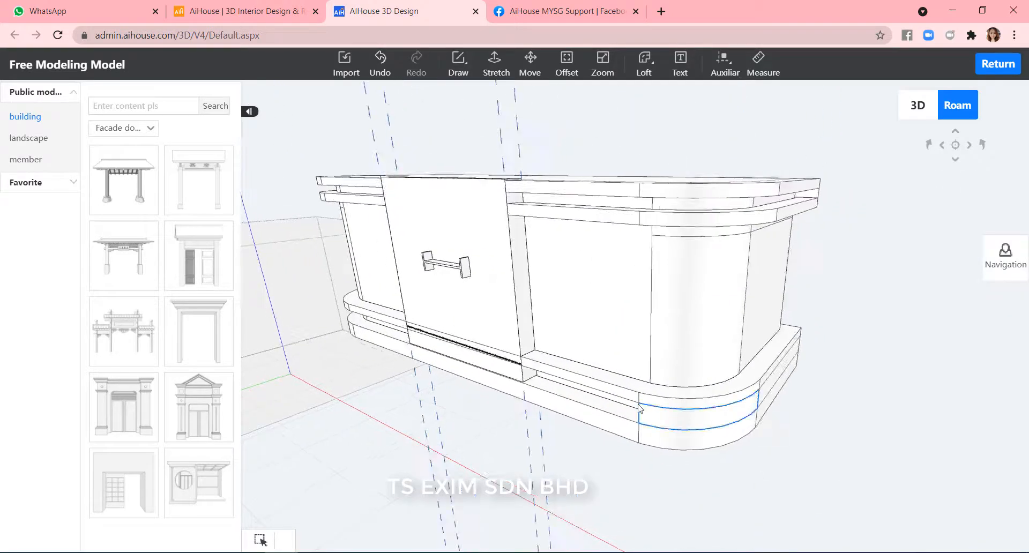
left_click(572, 381)
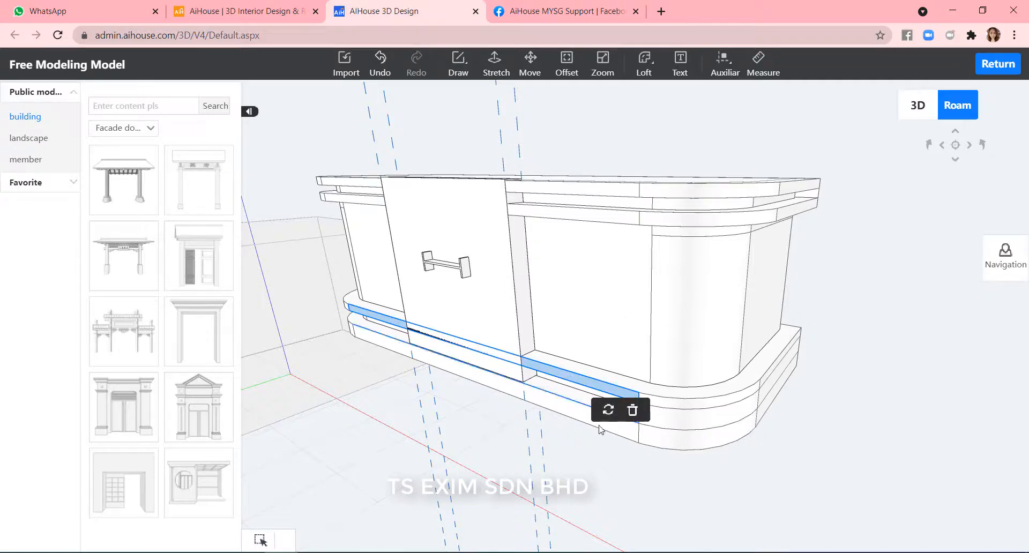
left_click(764, 470)
left_click(705, 429)
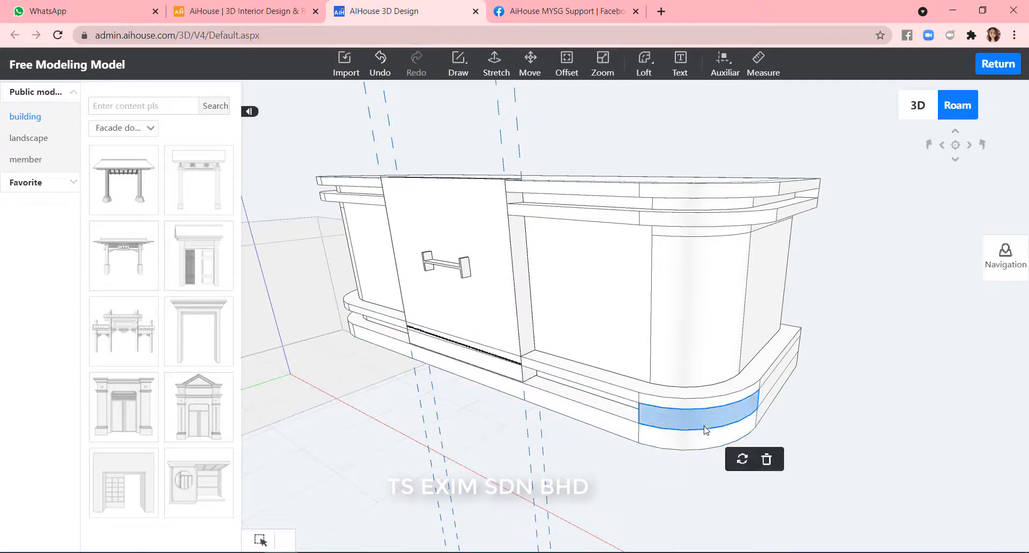
left_click(705, 429)
left_click_drag(834, 450, 728, 491)
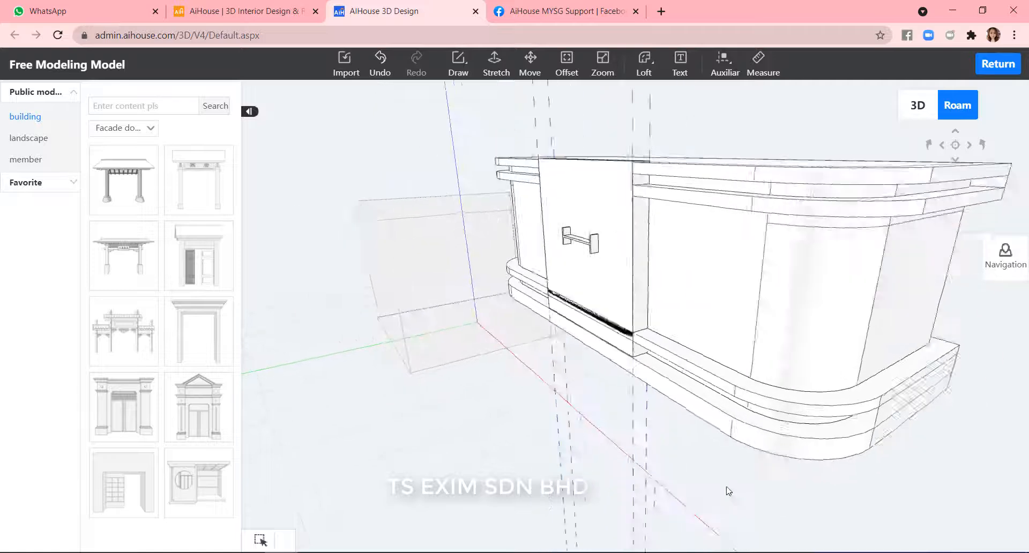
left_click(737, 395)
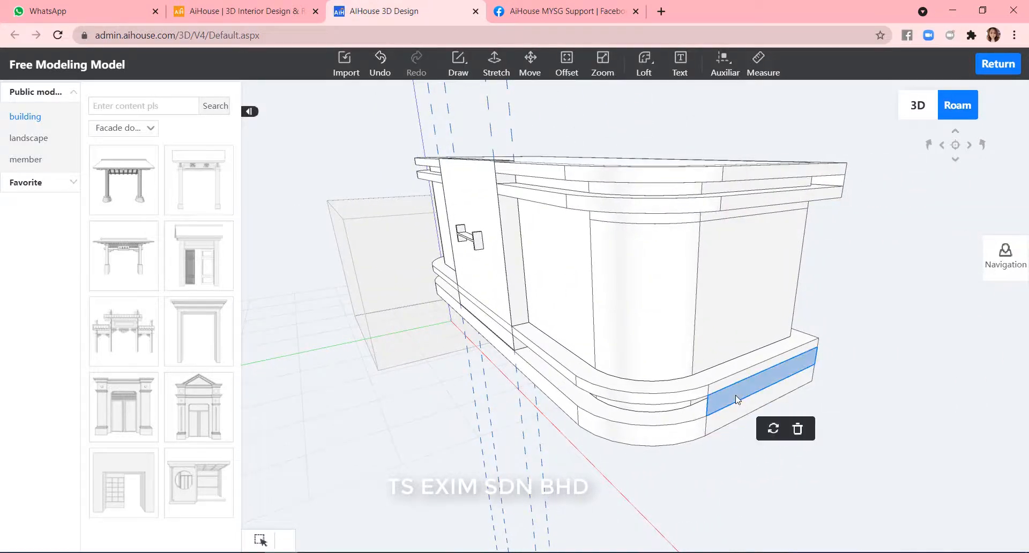
key("Delete")
left_click_drag(803, 472, 812, 451)
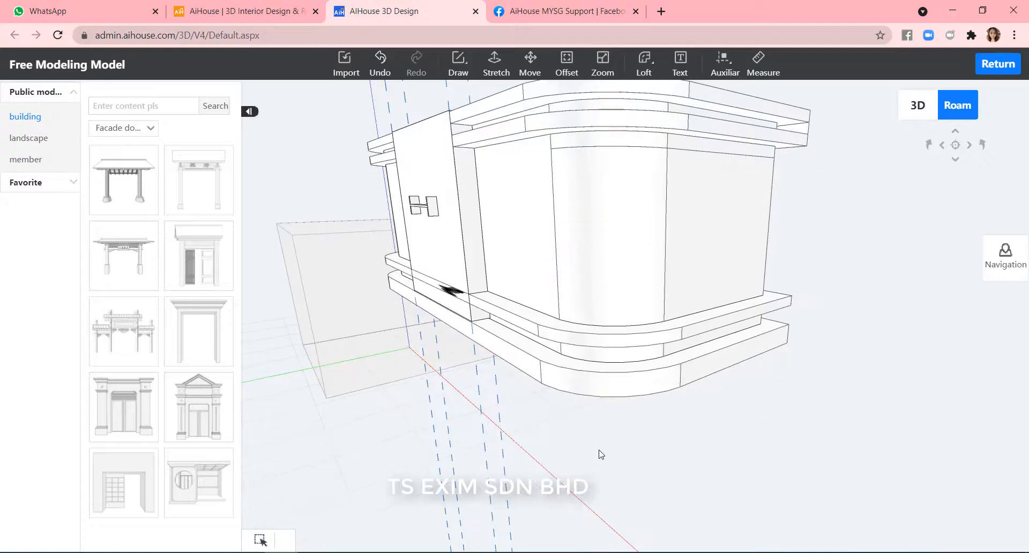
Move the I-beam panel by its lower front corner out of the recess to the free space beside the block.
left_click_drag(601, 455, 778, 447)
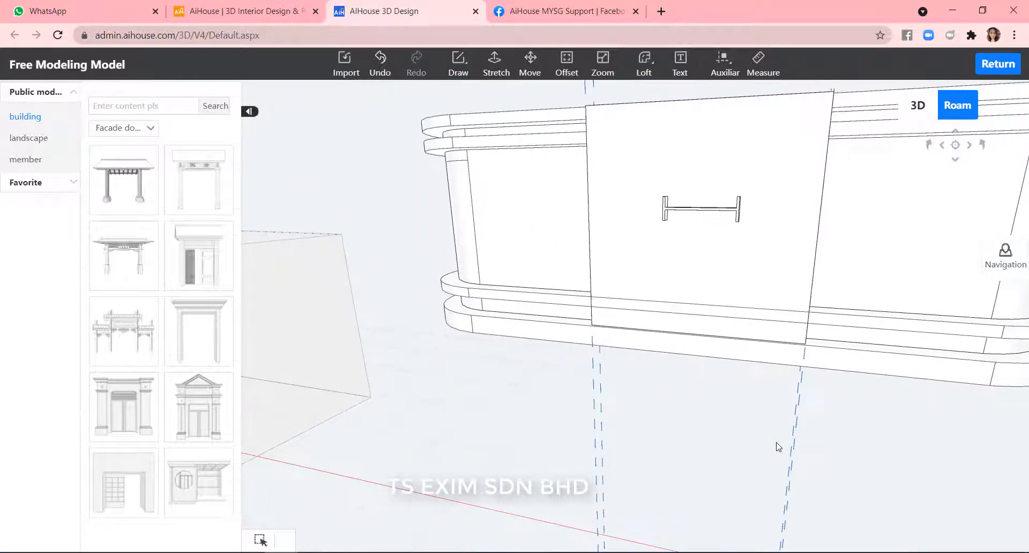
left_click_drag(709, 477, 660, 458)
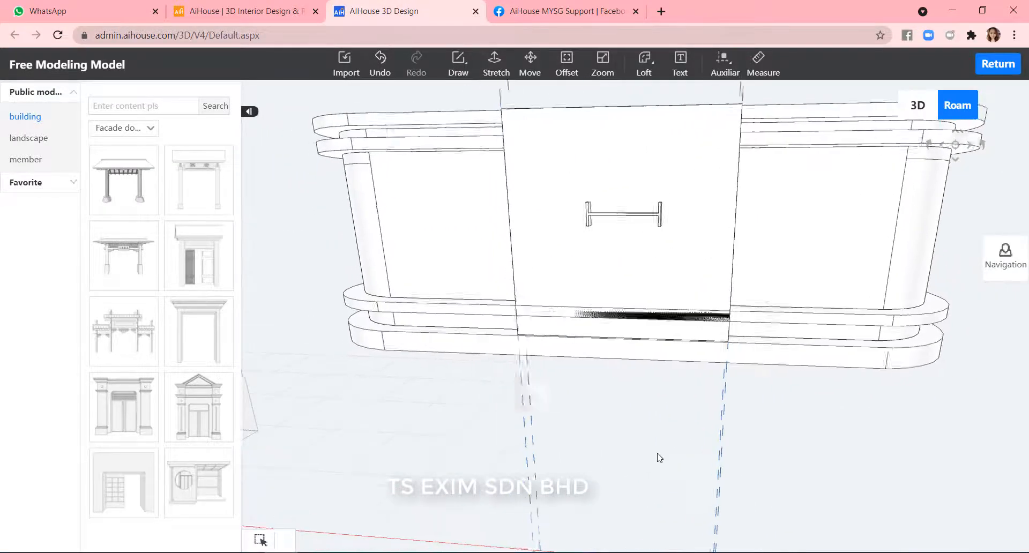
scroll(776, 404, "down", 3)
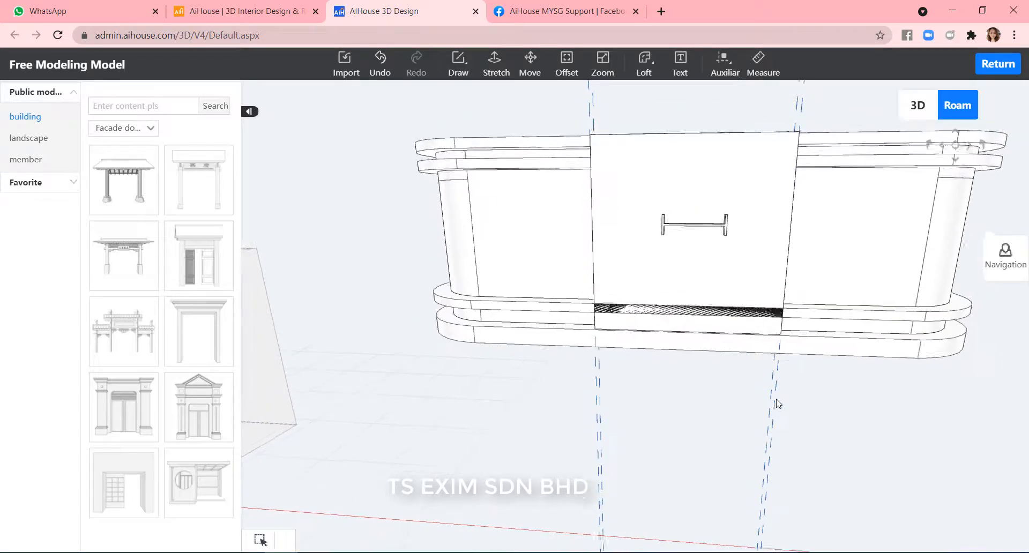
left_click(733, 249)
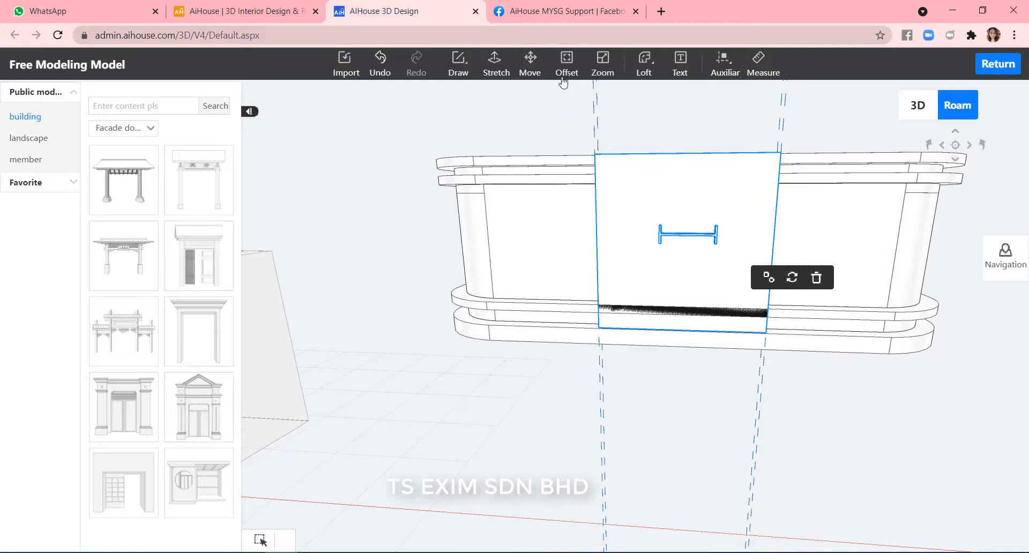
left_click(530, 57)
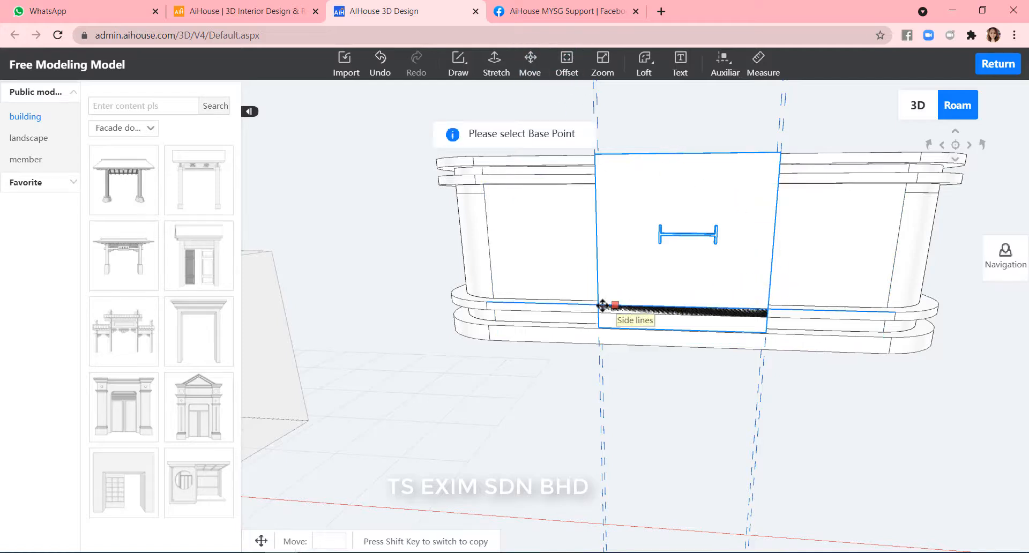
left_click(600, 325)
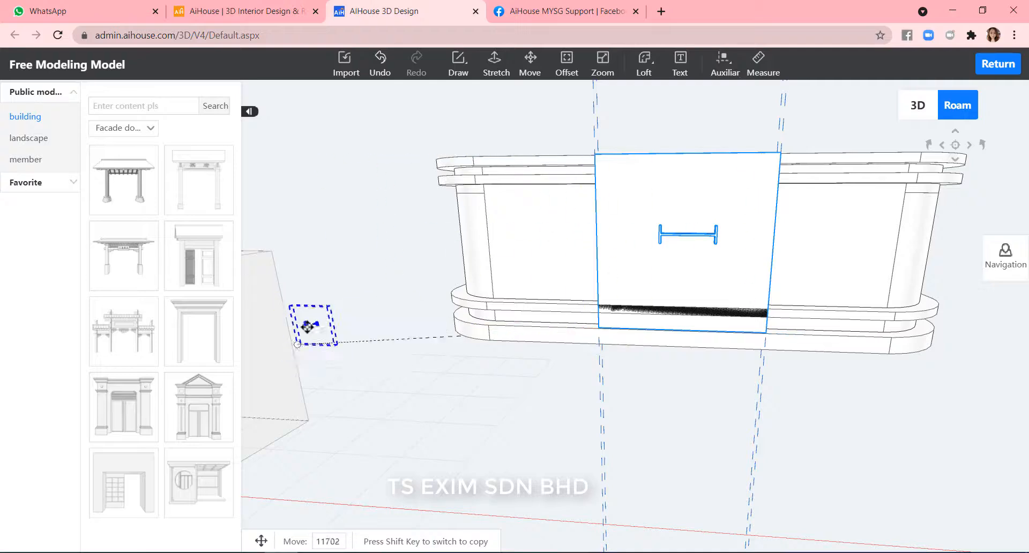
left_click(291, 318)
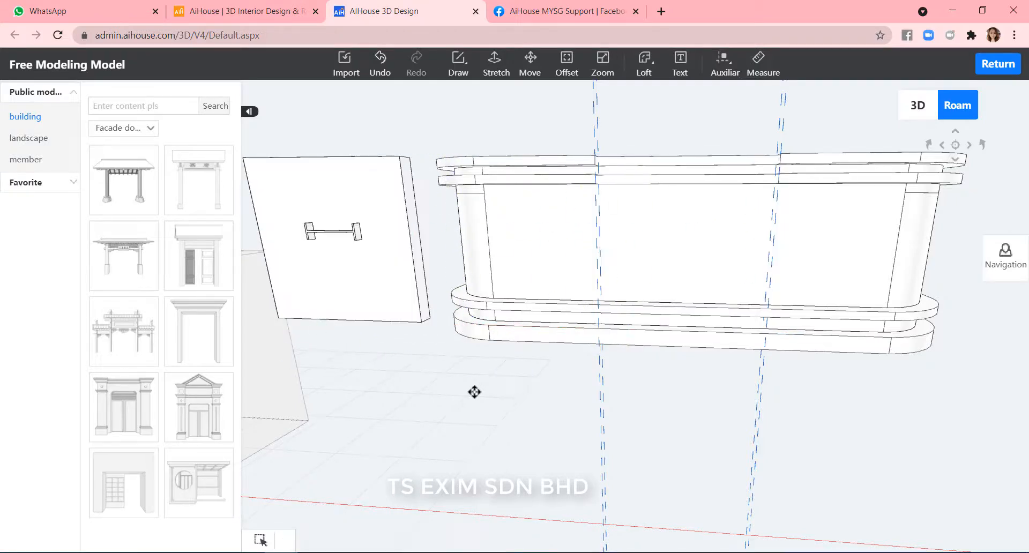
Place an auxiliary line on the base's upper rim, 100 in from its front edge along the wall.
scroll(858, 478, "up", 5)
right_click_drag(857, 482, 724, 472)
left_click(724, 210)
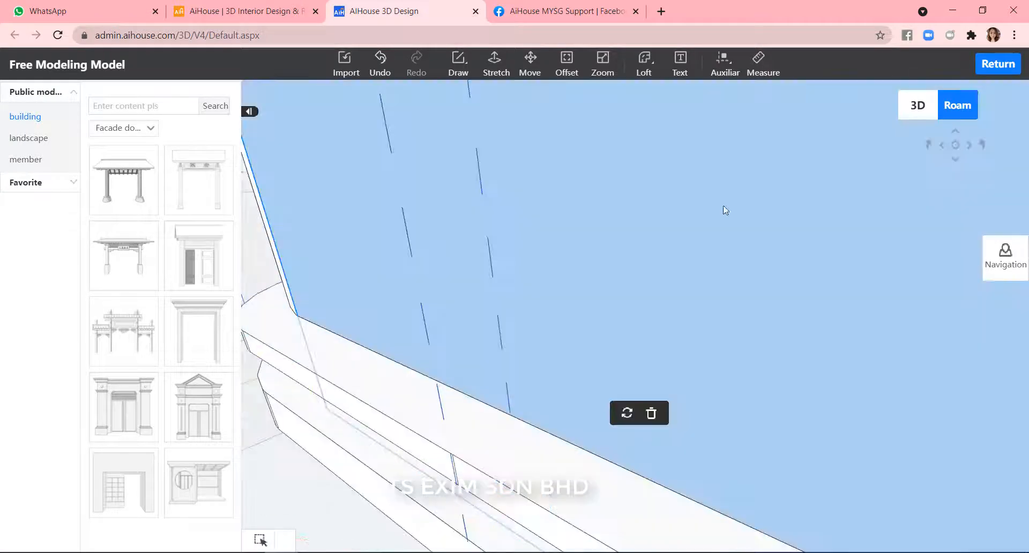
mouse_move(722, 67)
left_click(721, 102)
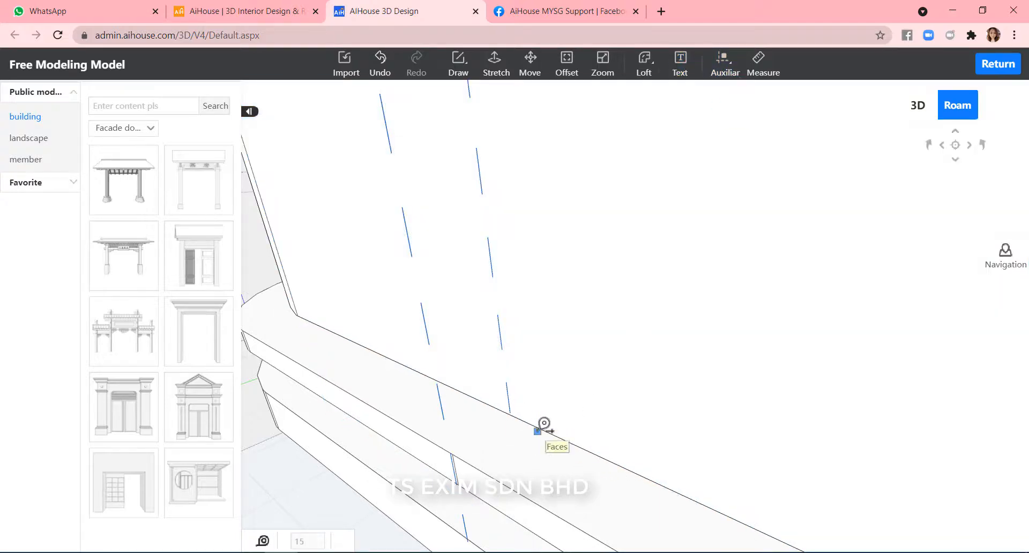
left_click(491, 475)
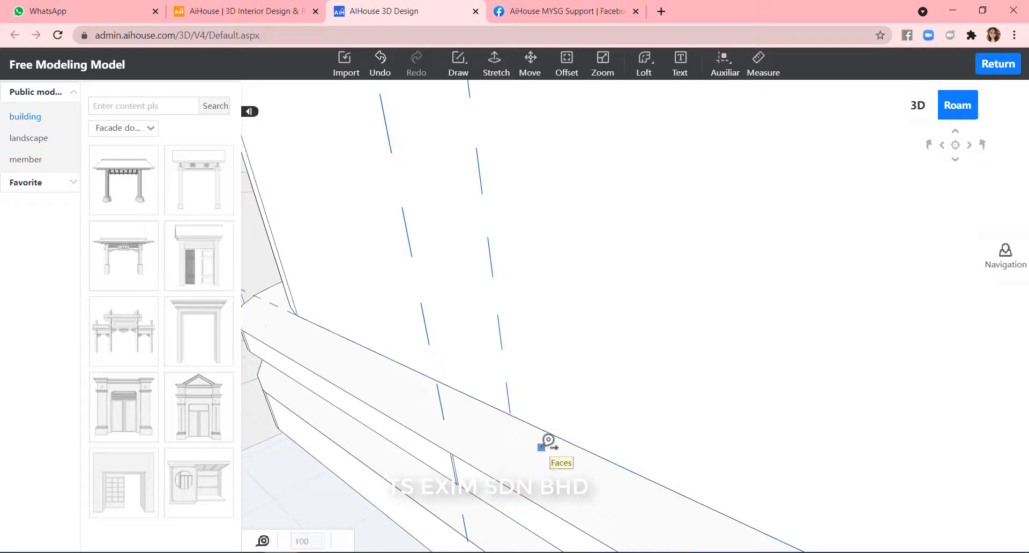
key("Return")
Draw lines at the left auxiliary line across the upper rim's top to the wall and down its front face.
key("l")
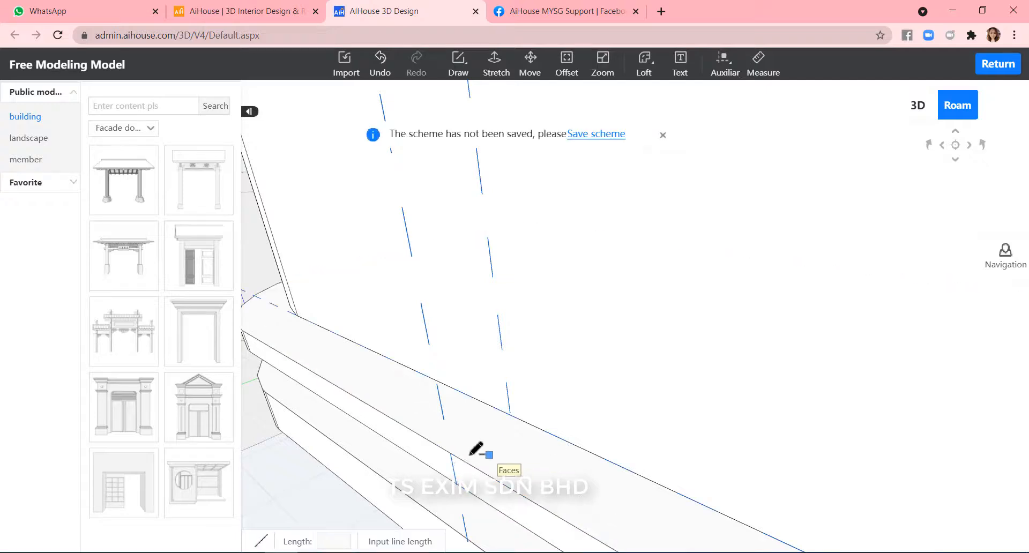
left_click(451, 454)
left_click(511, 415)
key("Escape")
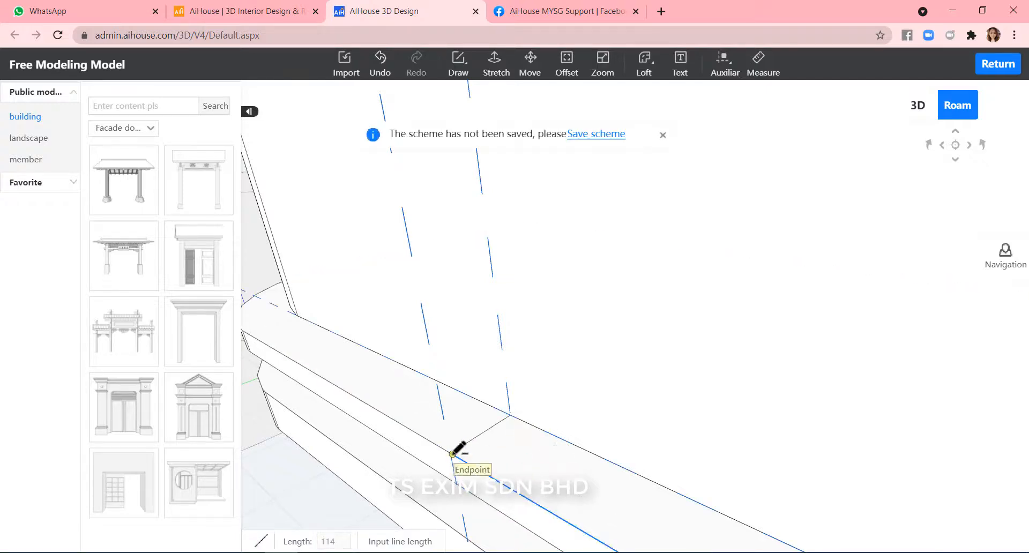
left_click(451, 454)
left_click(457, 484)
key("Escape")
key("Escape")
Draw a 100-long line across the upper rim's top at the right auxiliary line, from the front edge to the wall.
scroll(529, 453, "down", 3)
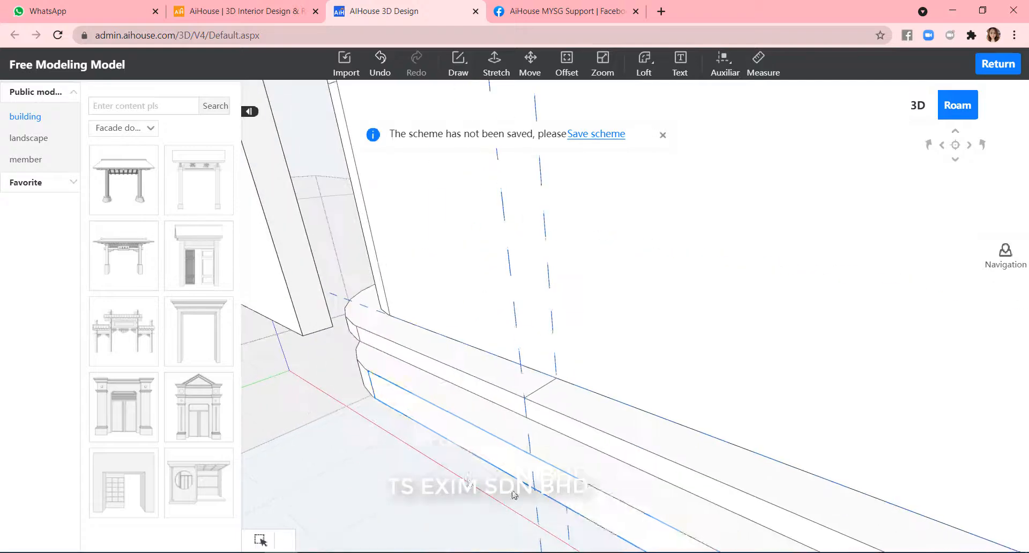
middle_click_drag(528, 453, 786, 501)
key("l")
left_click(823, 428)
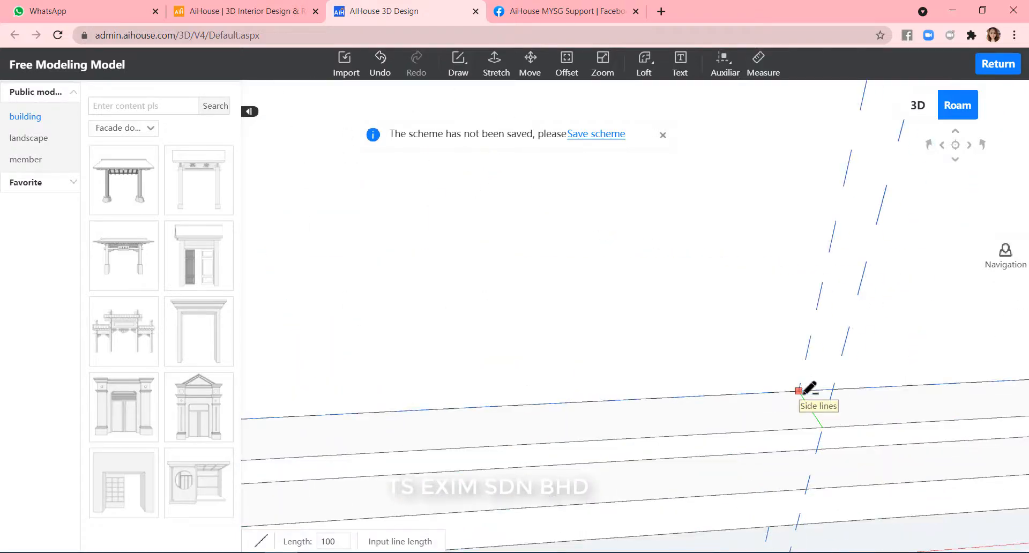
left_click(799, 390)
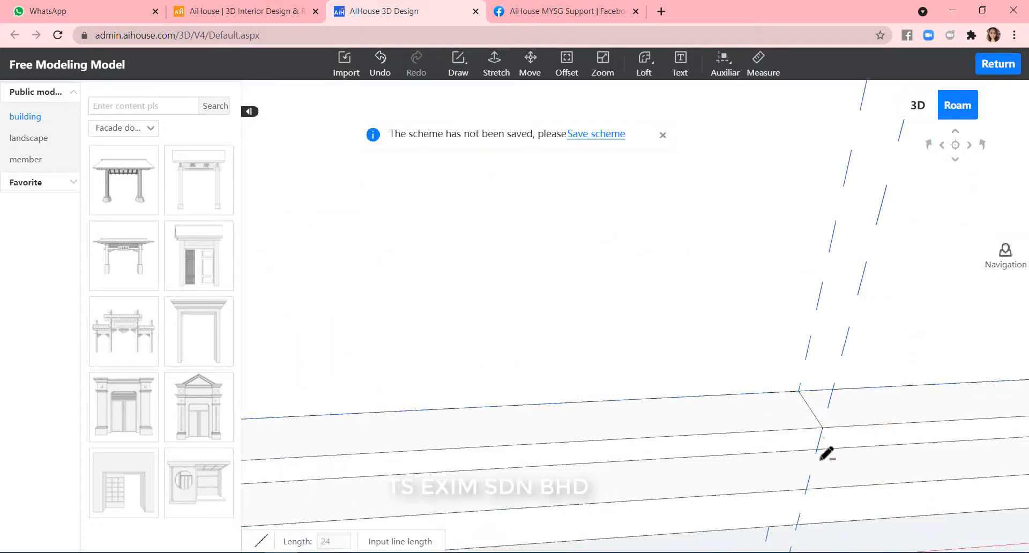
key("Escape")
middle_click_drag(821, 460, 840, 424)
key("r")
scroll(842, 427, "down", 2)
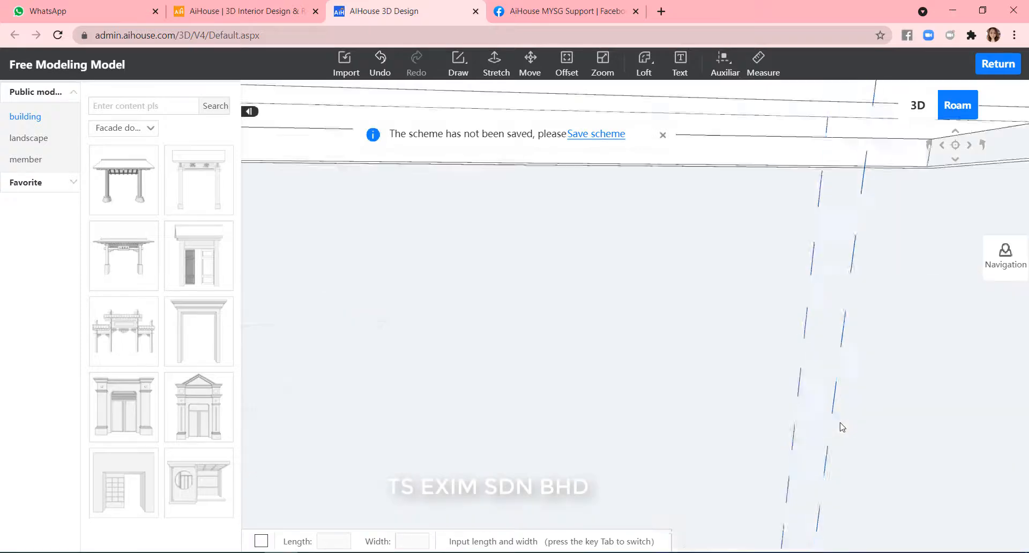
scroll(841, 427, "up", 1)
scroll(861, 410, "down", 1)
key("Escape")
Draw a line down the upper rim's front face at the right auxiliary line.
middle_click_drag(861, 409, 842, 284)
scroll(841, 284, "down", 3)
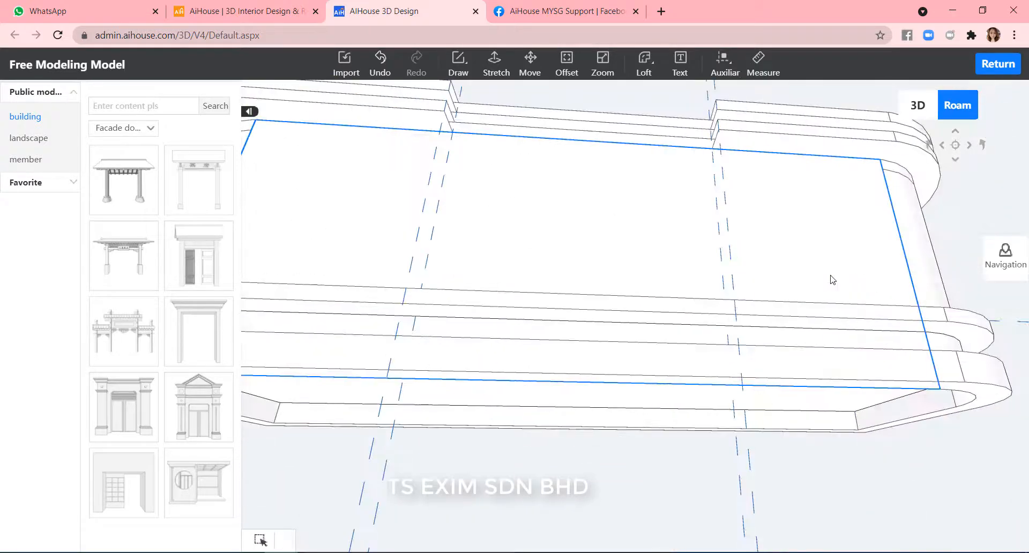
scroll(831, 281, "up", 1)
key("l")
scroll(805, 322, "up", 1)
left_click(791, 315)
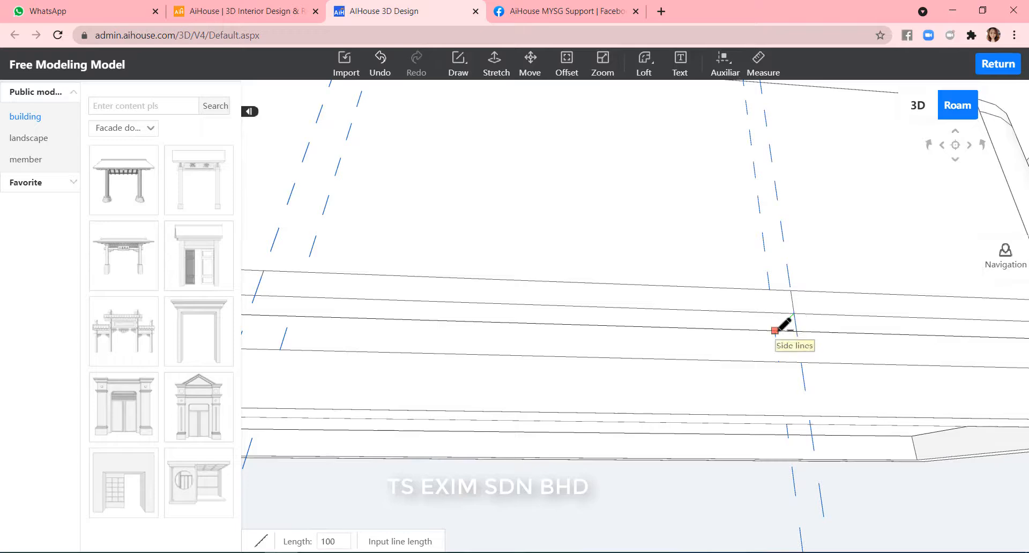
key("Escape")
mouse_move(721, 70)
left_click(730, 94)
scroll(697, 327, "up", 1)
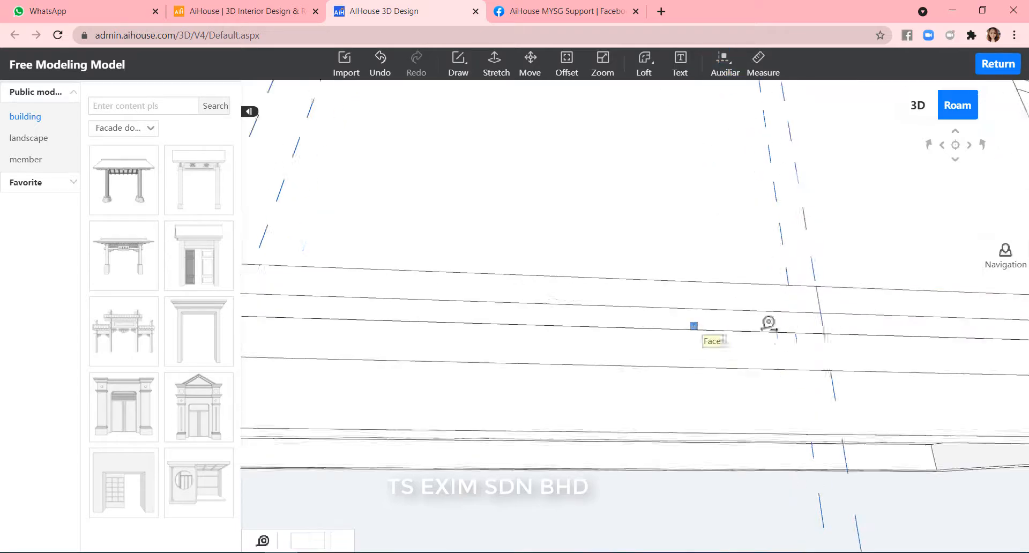
scroll(710, 325, "up", 1)
scroll(700, 331, "down", 2)
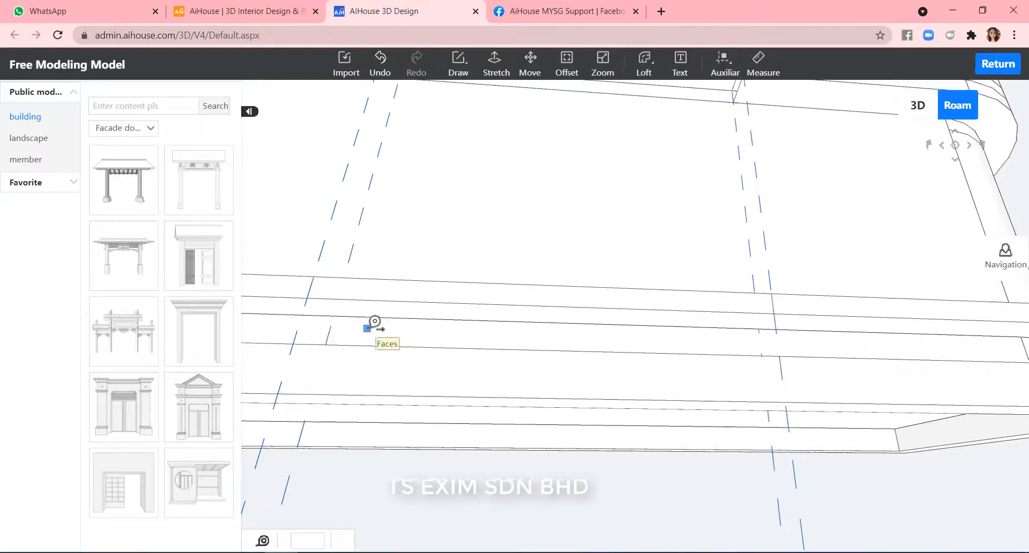
scroll(512, 259, "down", 2)
key("Escape")
Place an auxiliary line 50 below the existing horizontal one at the left end of the base's upper rim.
left_click(513, 262)
middle_click_drag(513, 262, 715, 284)
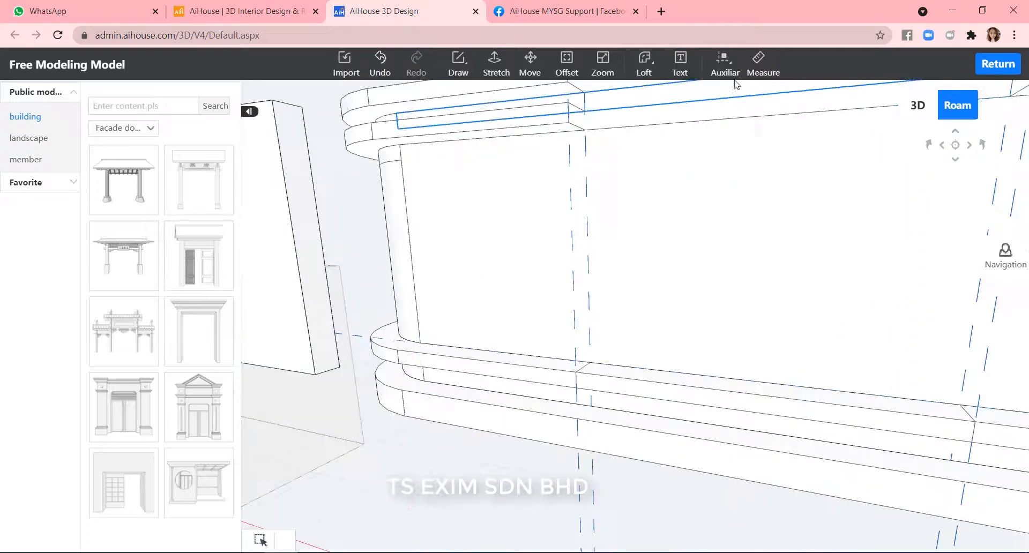
scroll(308, 354, "up", 1)
mouse_move(723, 69)
left_click(720, 100)
left_click(314, 338)
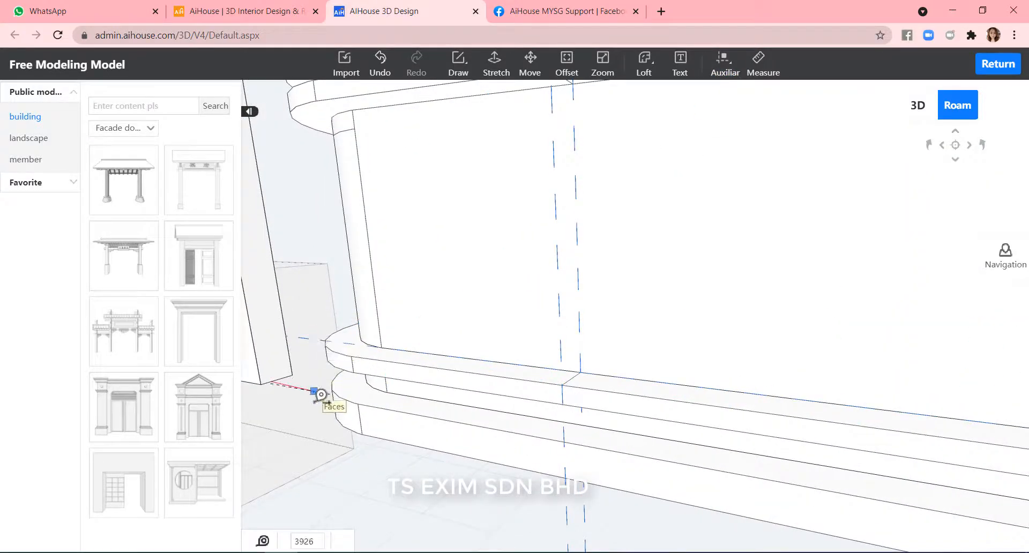
type("50")
key("Return")
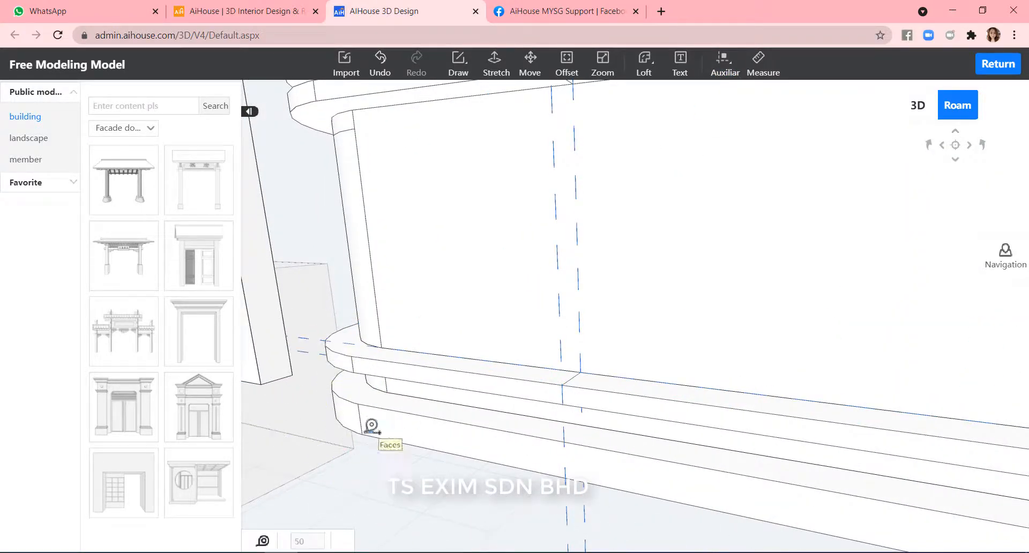
Draw a line across the upper rim's underside at the left auxiliary line, from the front edge to the wall.
key("Escape")
middle_click_drag(616, 370, 789, 392)
middle_click_drag(708, 434, 673, 379)
key("l")
left_click(650, 103)
left_click(668, 122)
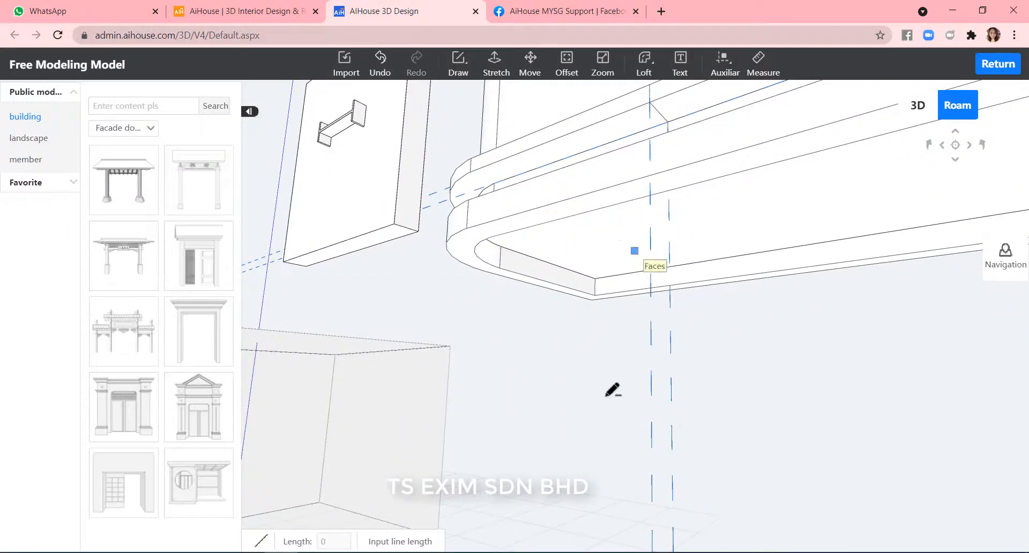
mouse_move(597, 399)
middle_mouse_down()
mouse_move(823, 385)
mouse_move(789, 409)
mouse_move(759, 456)
middle_mouse_up()
key("Escape")
Delete the upper rim's front section between the left and right auxiliary lines.
scroll(697, 449, "down", 2)
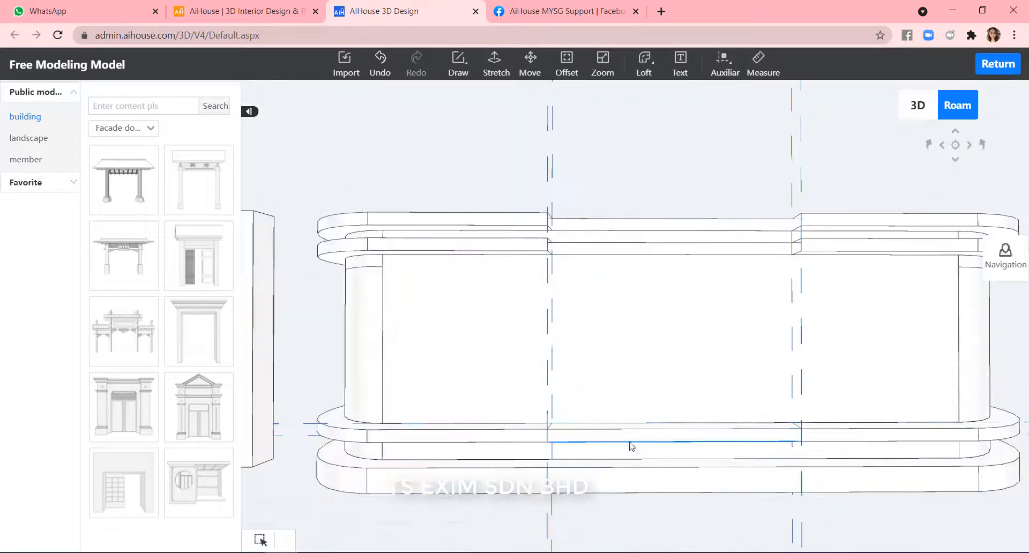
left_click(632, 443)
key("Delete")
middle_click_drag(631, 443, 620, 515)
scroll(629, 508, "up", 2)
left_click(481, 375)
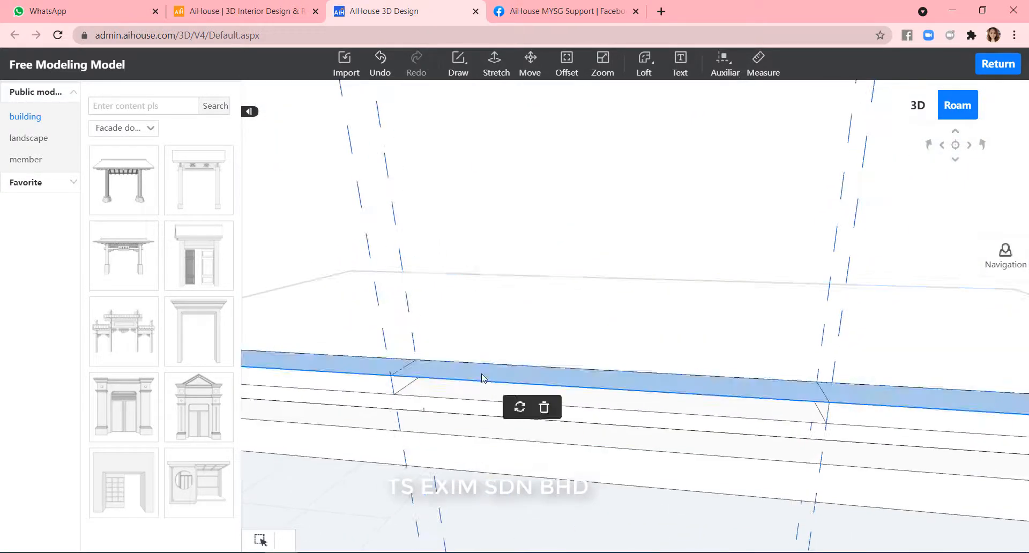
key("Delete")
key("ctrl+z")
Remove the upper rim's underside and top sections between the auxiliary lines, splitting off the top section with a rectangle.
left_click(506, 396)
key("Delete")
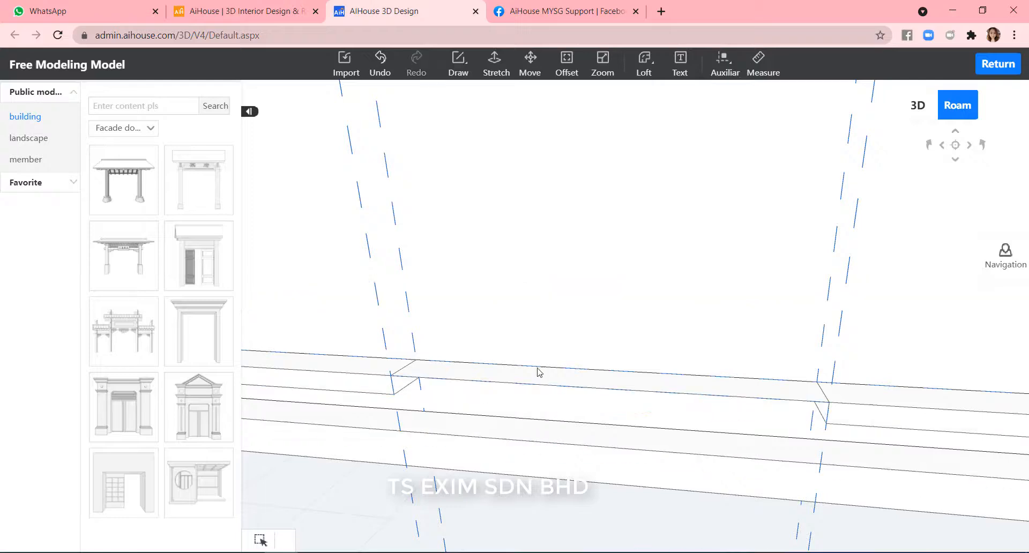
left_click(548, 375)
mouse_move(681, 193)
middle_mouse_down()
mouse_move(687, 237)
mouse_move(668, 330)
mouse_move(662, 230)
mouse_move(671, 272)
mouse_move(517, 122)
middle_mouse_up()
left_click(458, 61)
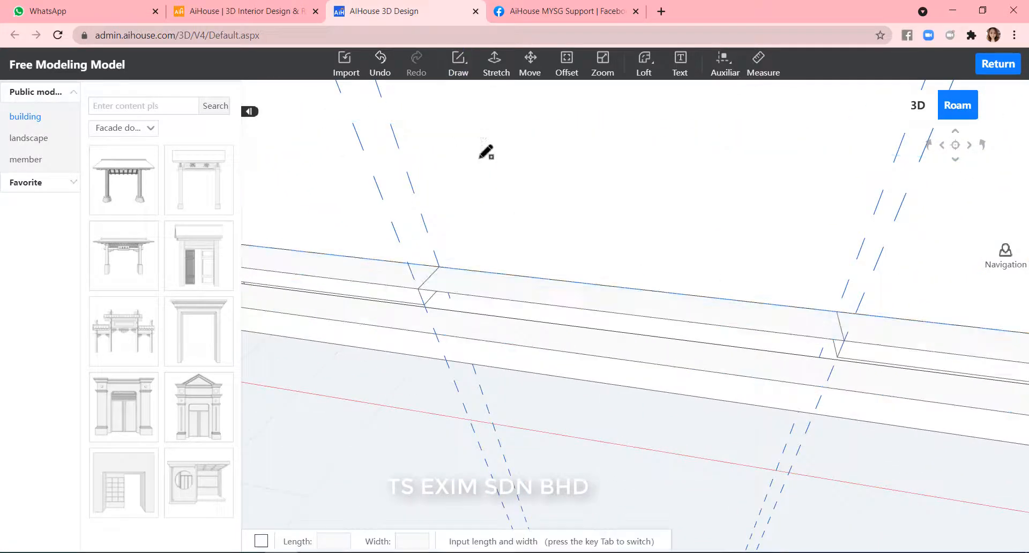
left_click(439, 266)
left_click(839, 339)
left_click(749, 384)
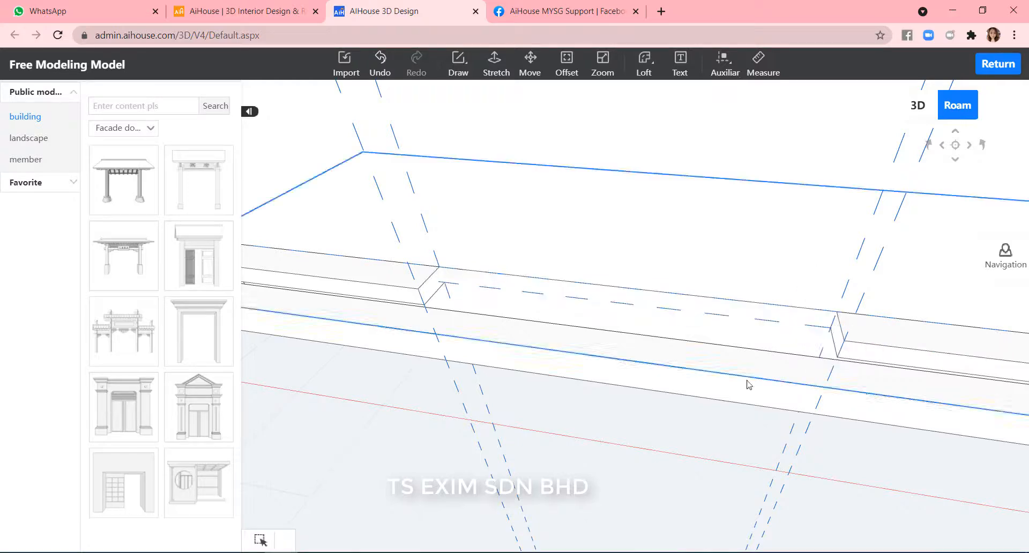
Move the I-beam panel by its lower right rear corner into the block's central recess, snapping to the recess's lower right wall corner.
middle_click_drag(749, 385, 617, 289)
left_click(431, 415)
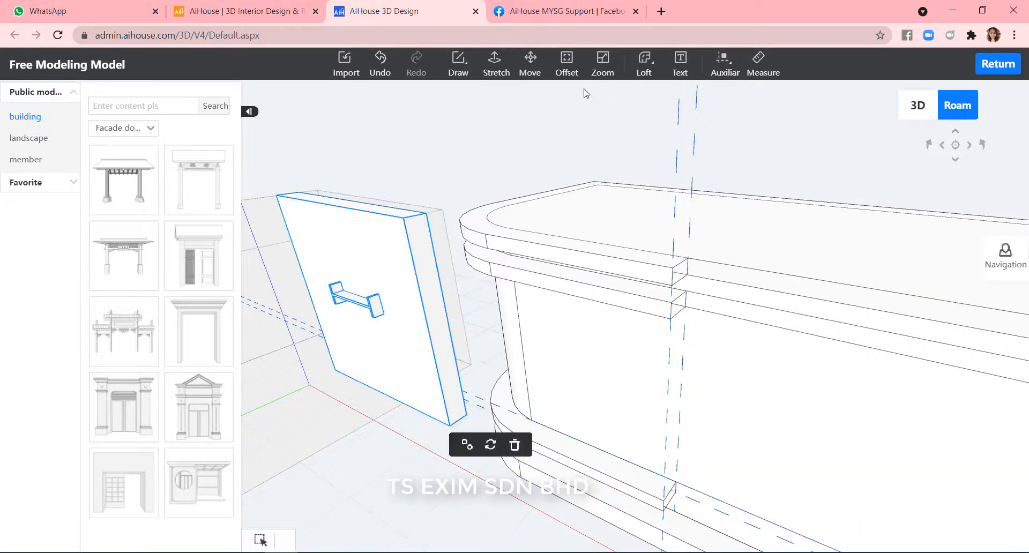
left_click(530, 60)
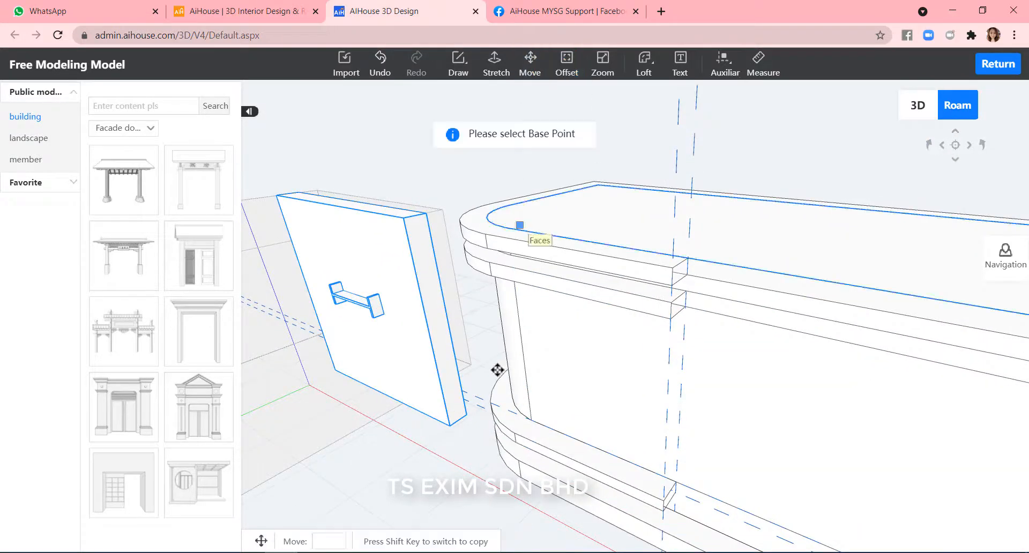
left_click(465, 411)
scroll(710, 448, "down", 3)
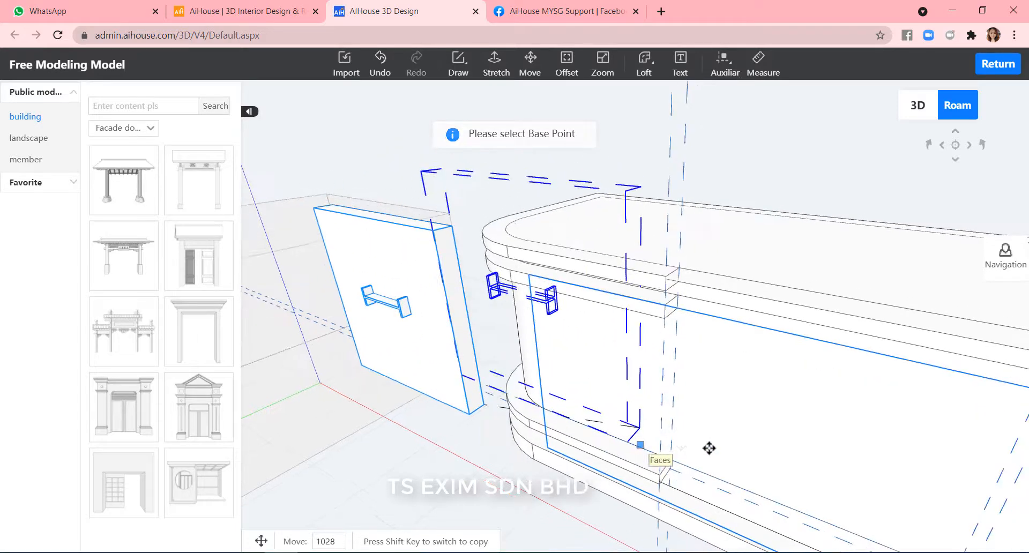
scroll(735, 423, "down", 1)
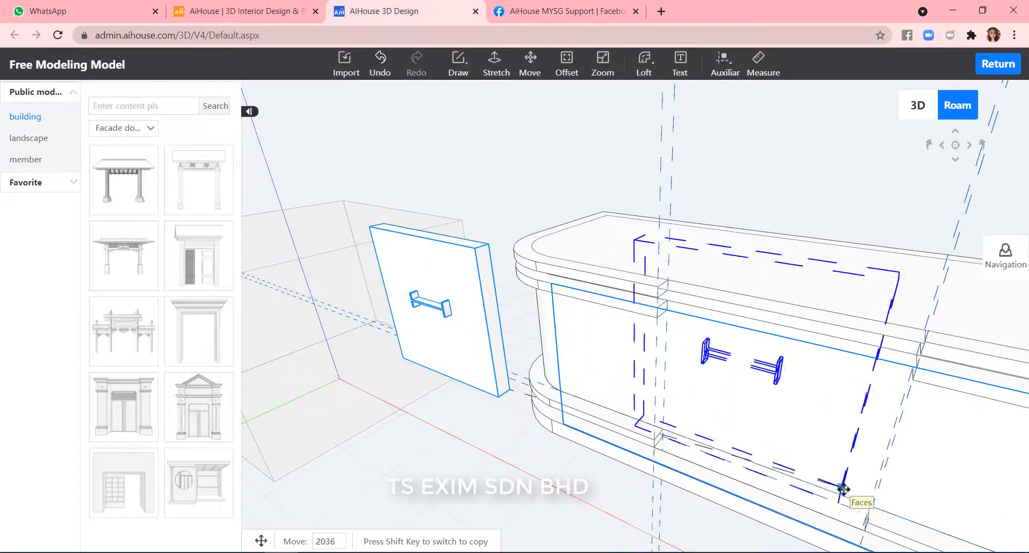
middle_click_drag(779, 509, 982, 517)
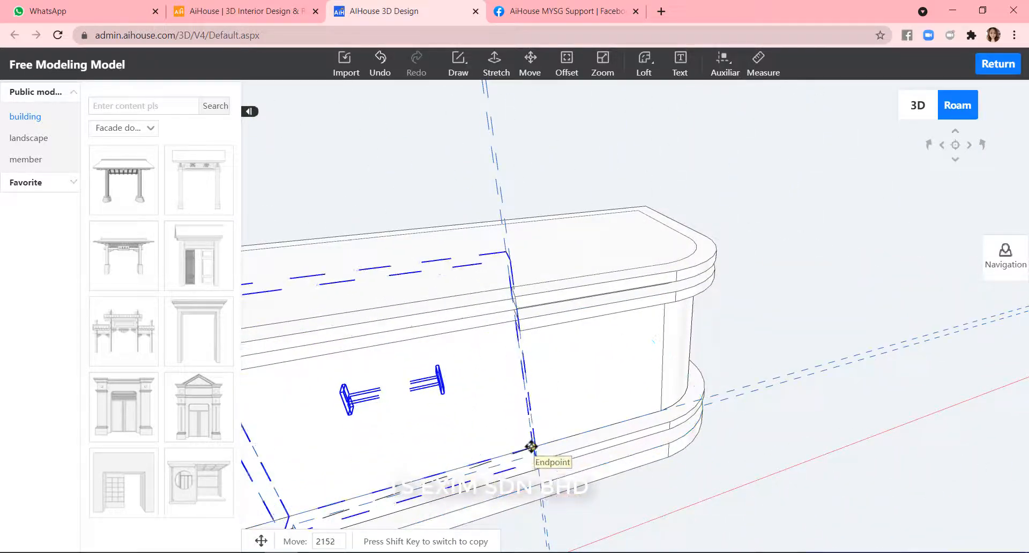
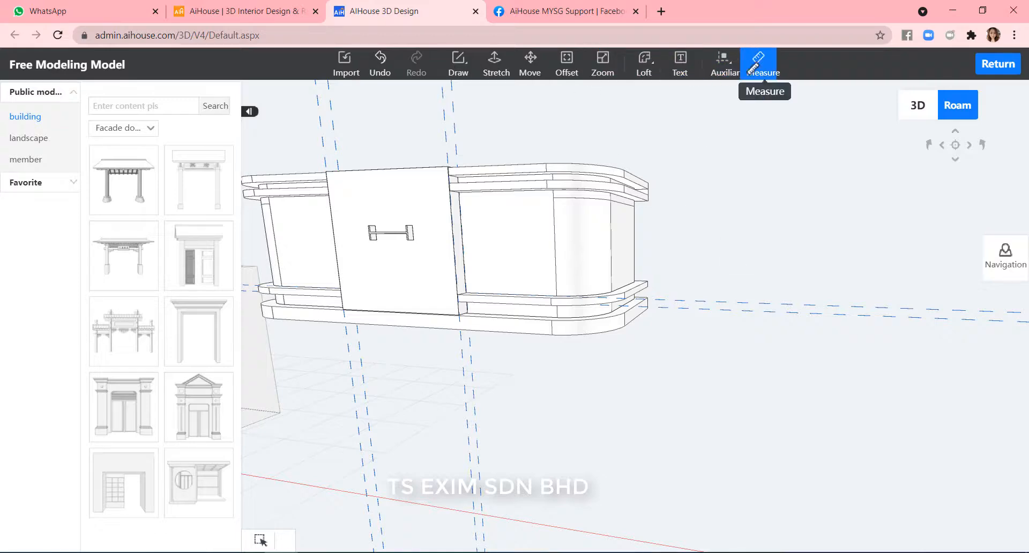
left_click(757, 63)
scroll(570, 190, "up", 5)
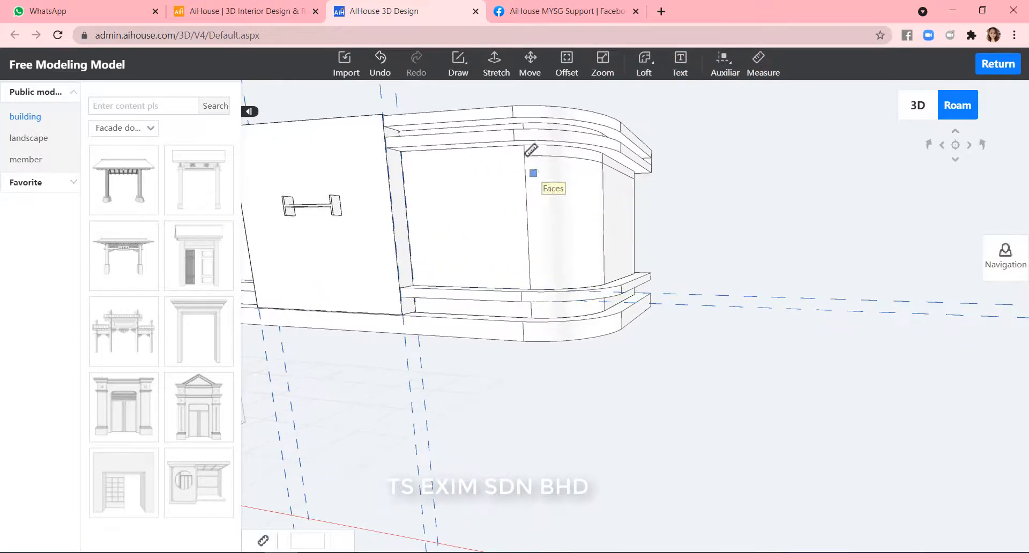
left_click(525, 155)
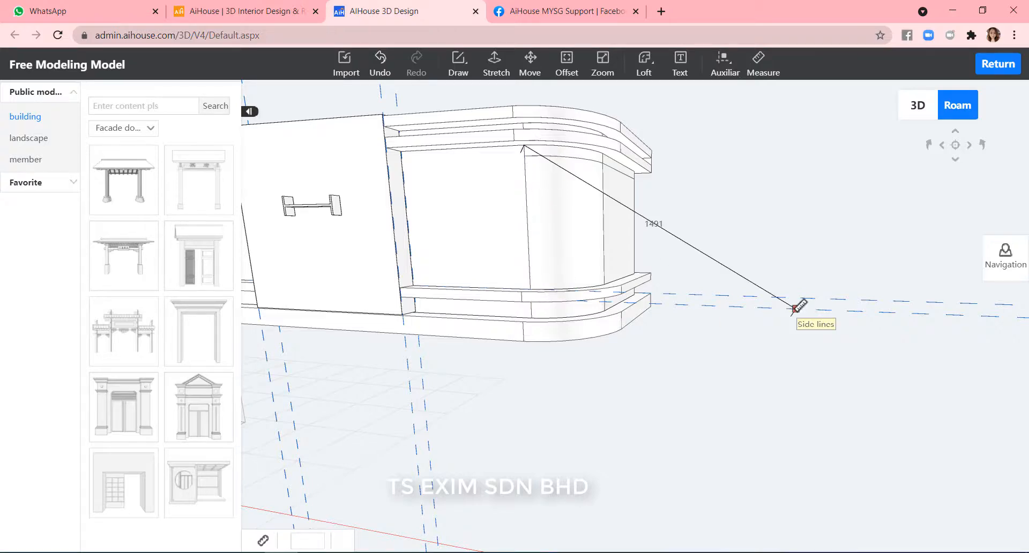
key("Escape")
Draw a circle of radius 40 on the ground in the free space in front of the block.
scroll(798, 311, "down", 4)
middle_click_drag(780, 472, 740, 418)
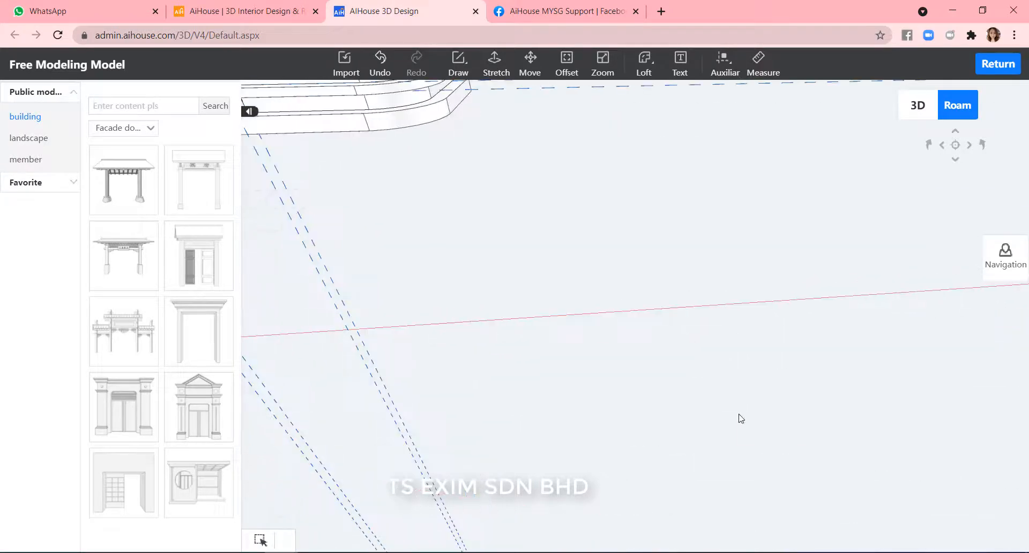
scroll(702, 391, "down", 3)
mouse_move(641, 321)
middle_mouse_down()
mouse_move(636, 314)
mouse_move(645, 325)
middle_mouse_up()
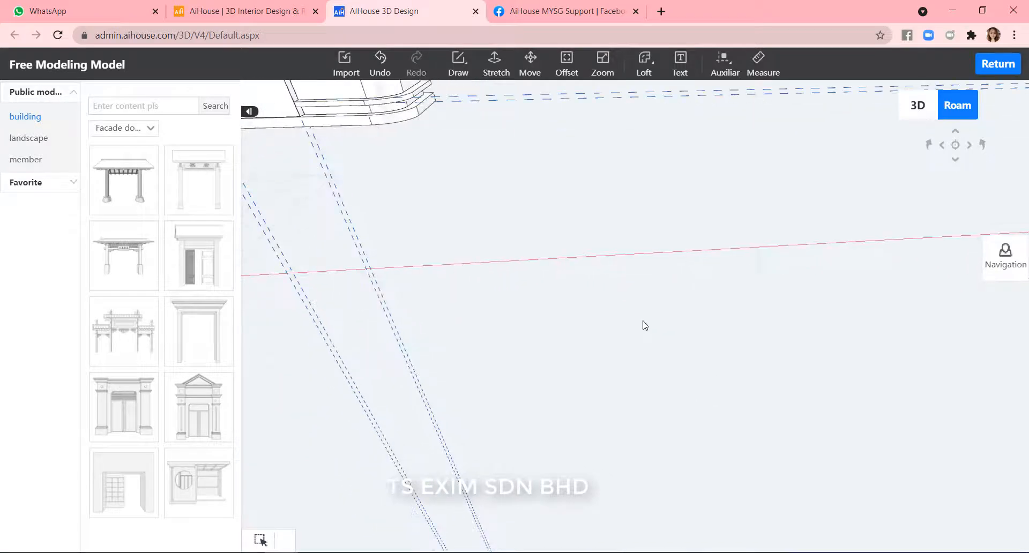
middle_click_drag(480, 131, 647, 371)
left_click(456, 69)
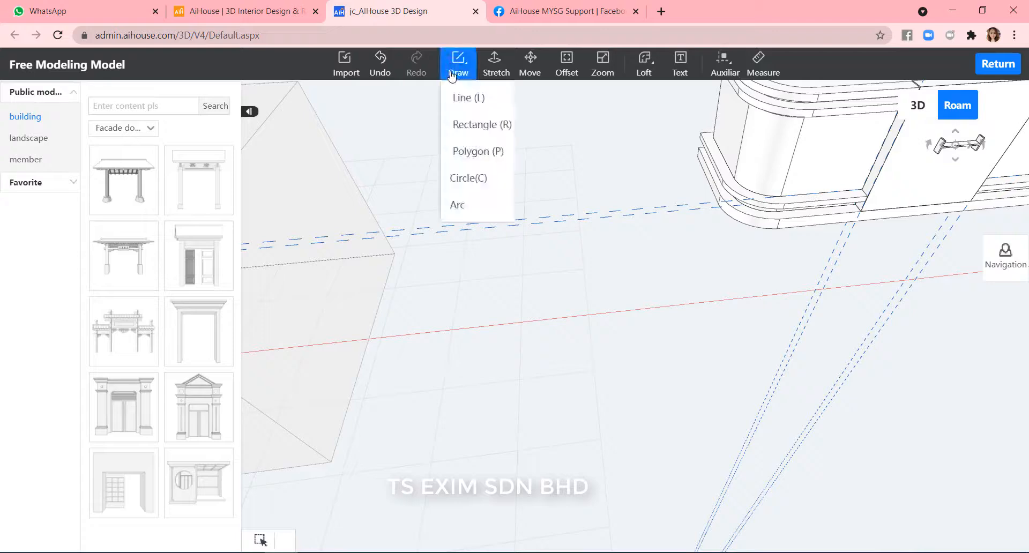
left_click(474, 178)
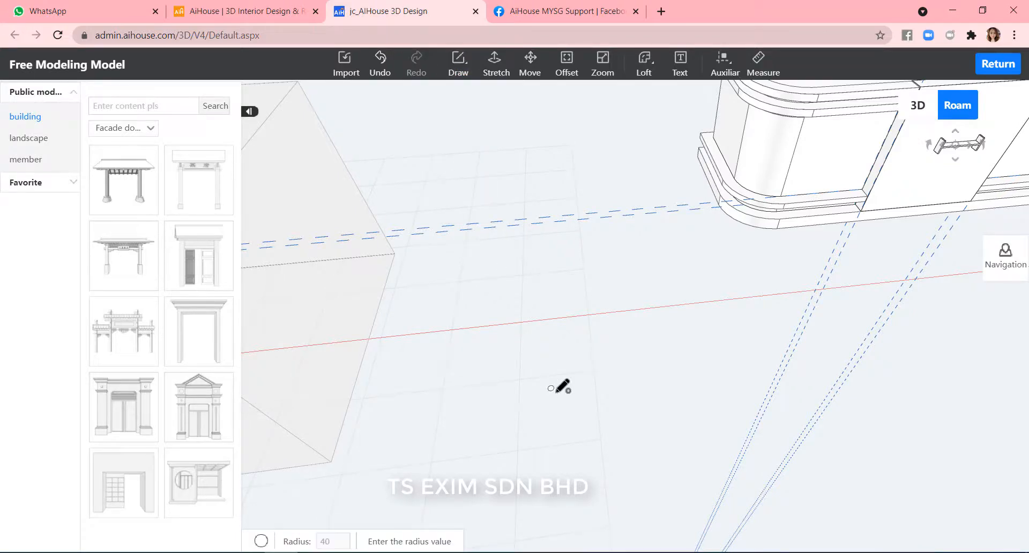
key("Escape")
Stretch the circle 700 into a cylinder and combine its faces into one object.
scroll(555, 393, "up", 4)
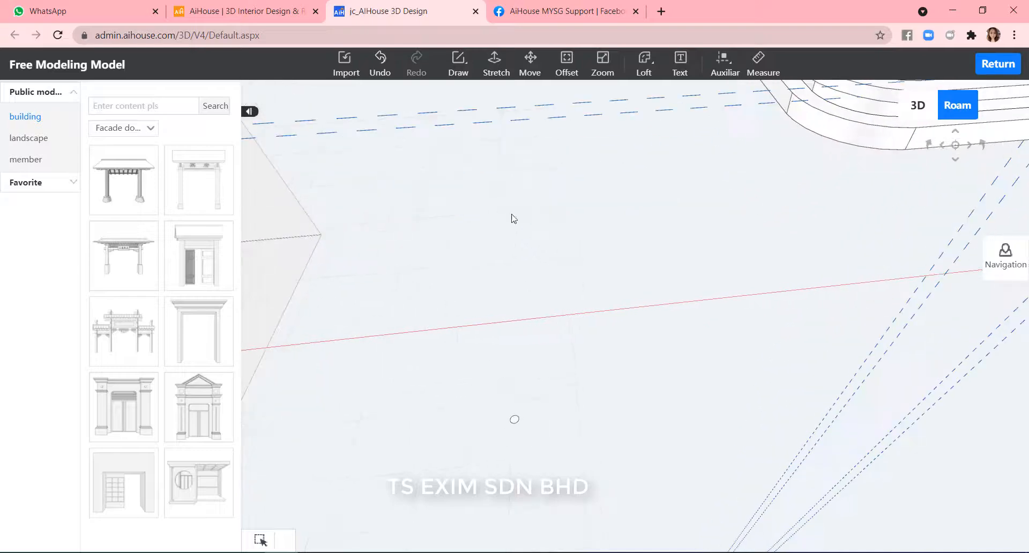
left_click(496, 63)
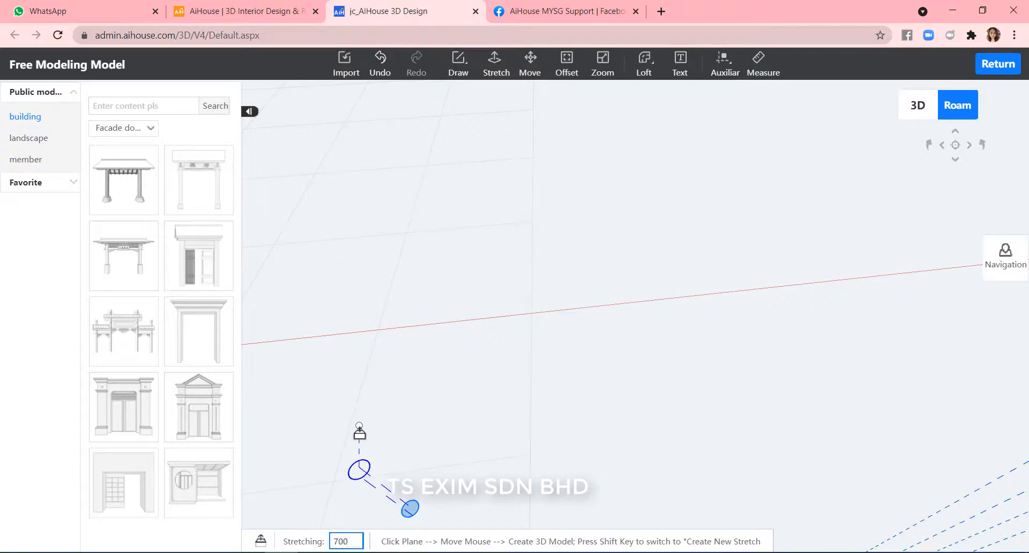
key("Return")
key("Escape")
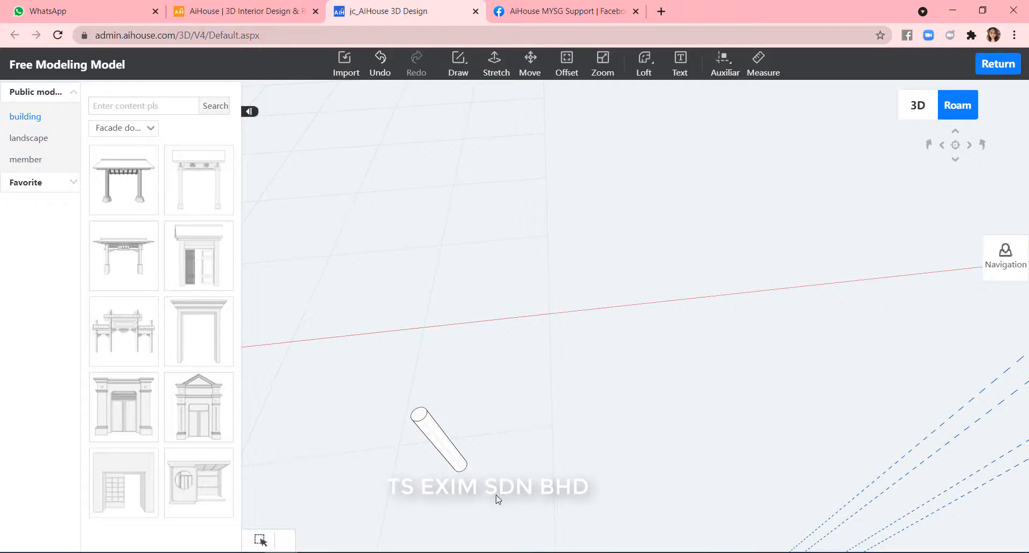
left_click_drag(500, 498, 387, 358)
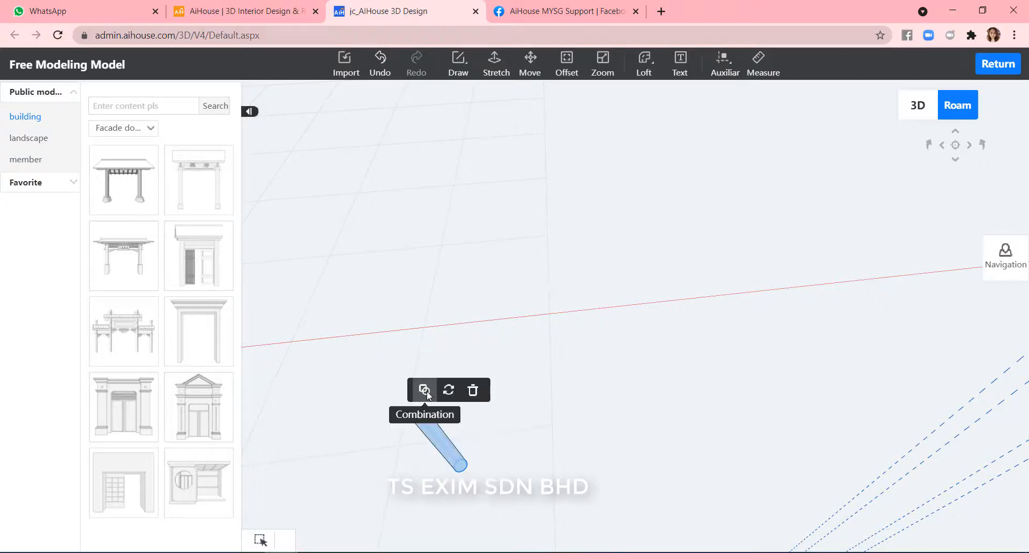
left_click(427, 392)
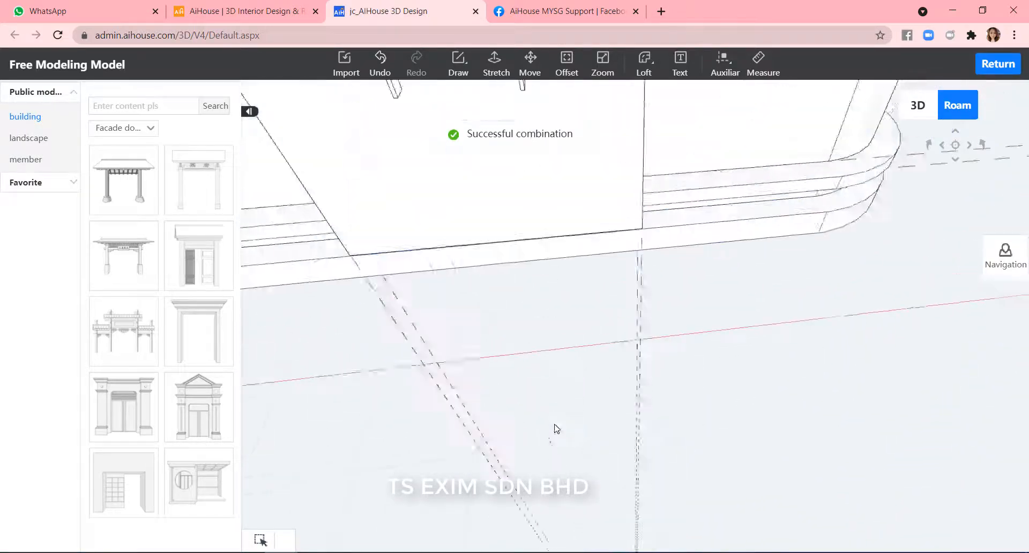
right_click_drag(556, 429, 637, 418)
scroll(530, 448, "down", 2)
right_click_drag(530, 448, 751, 472)
middle_click_drag(751, 471, 818, 433)
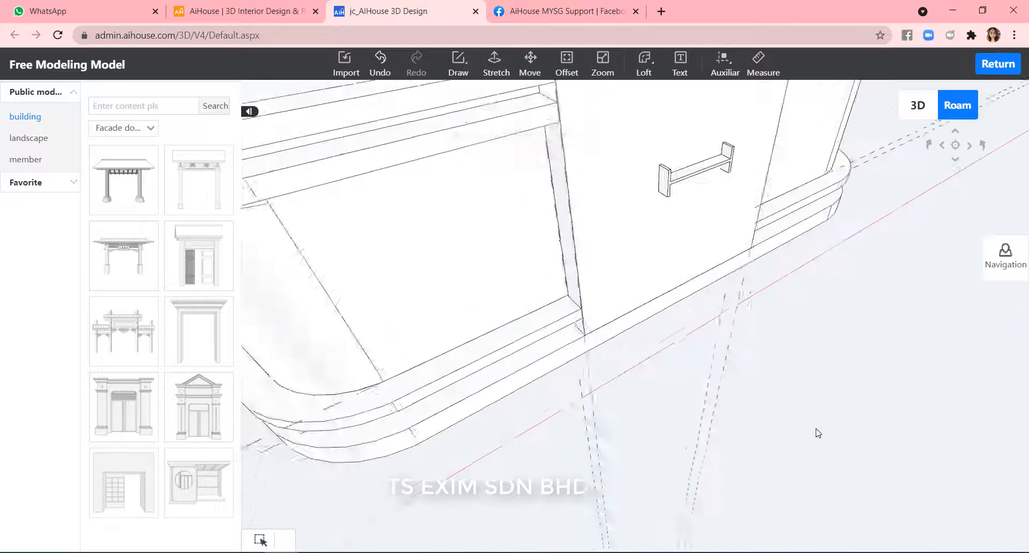
Add parallel auxiliary lines spaced 80 apart across the lower ledge left of the central panel, starting from the panel's side wall.
mouse_move(725, 70)
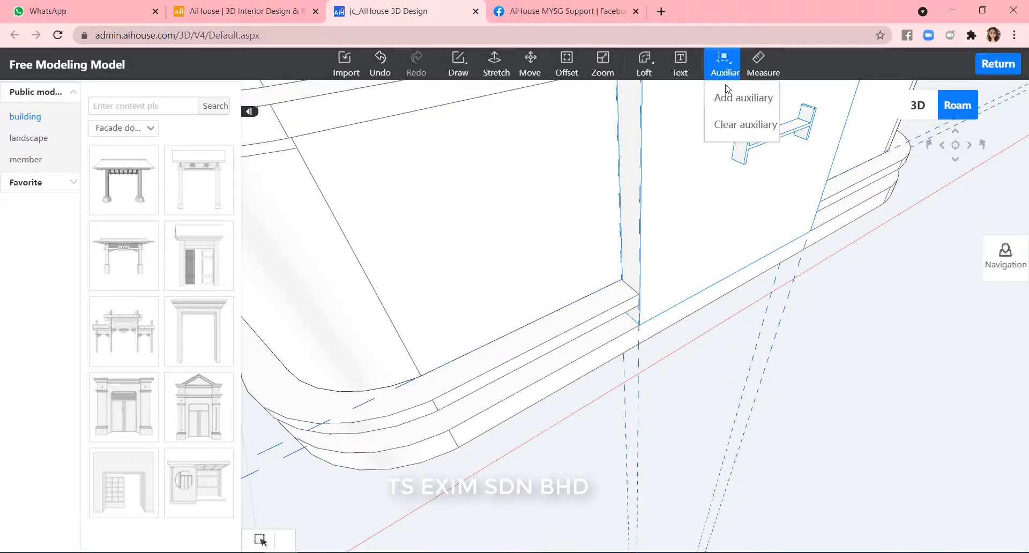
left_click(740, 96)
scroll(641, 289, "up", 2)
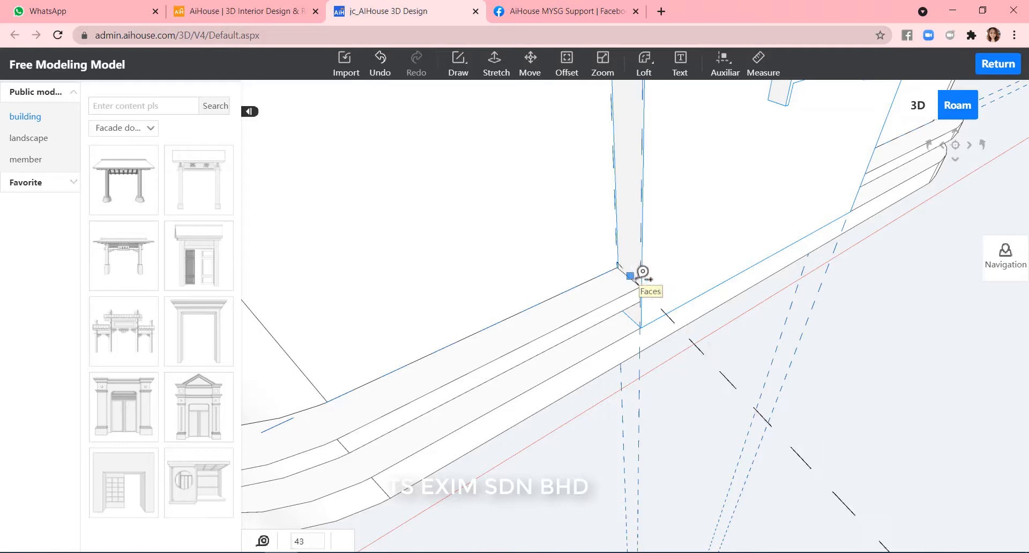
left_click(640, 286)
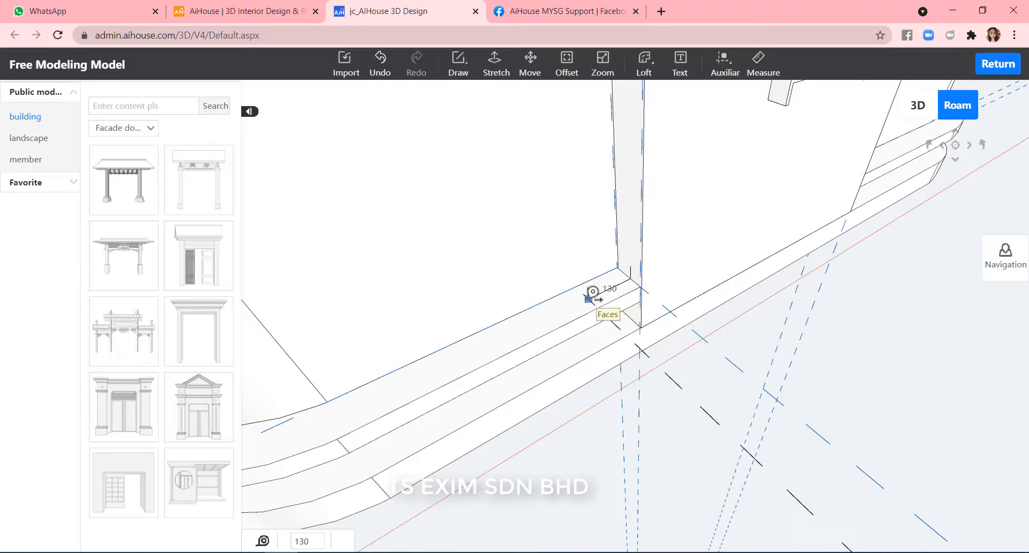
key("Return")
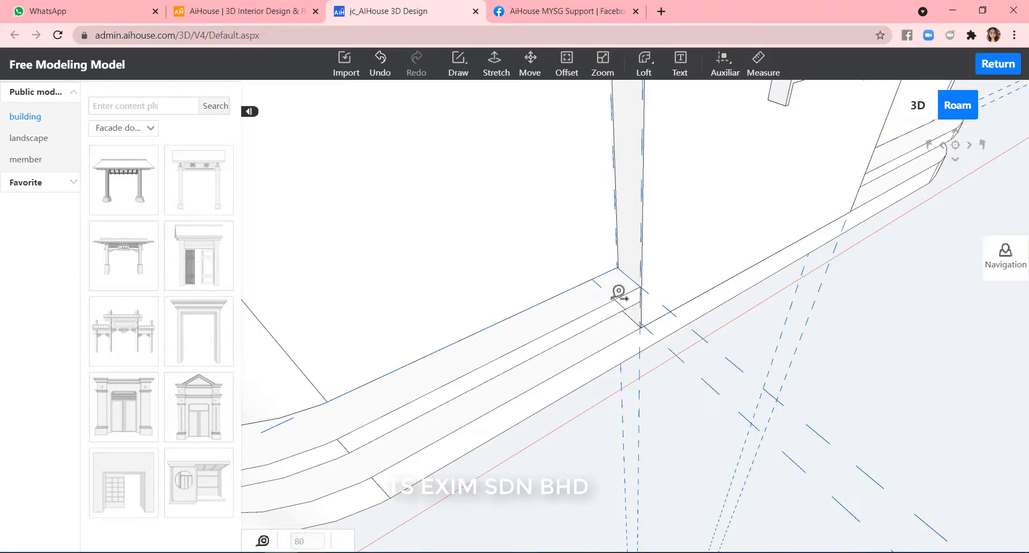
left_click(604, 291)
type("80")
key("Return")
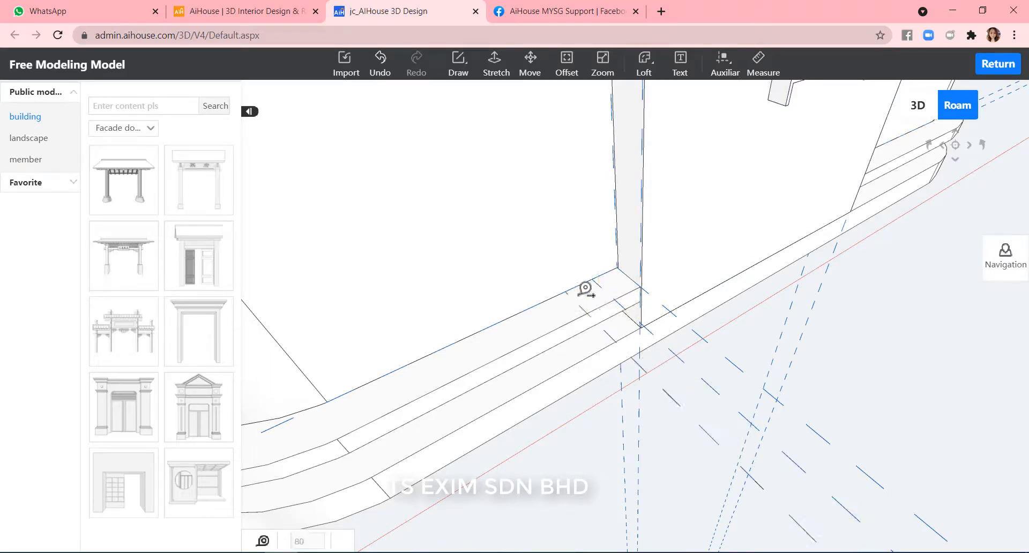
left_click(580, 306)
type("80")
key("Return")
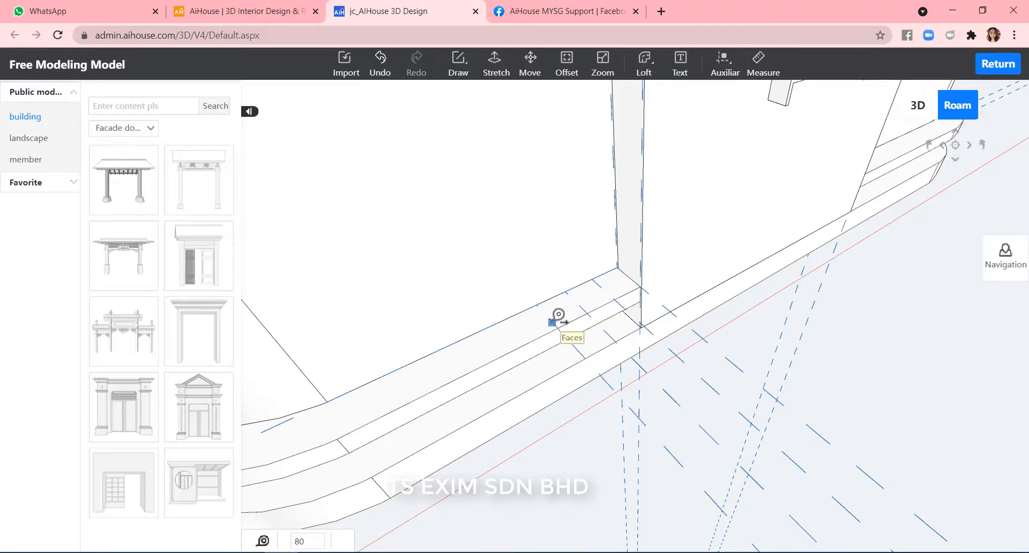
left_click(555, 322)
type("80")
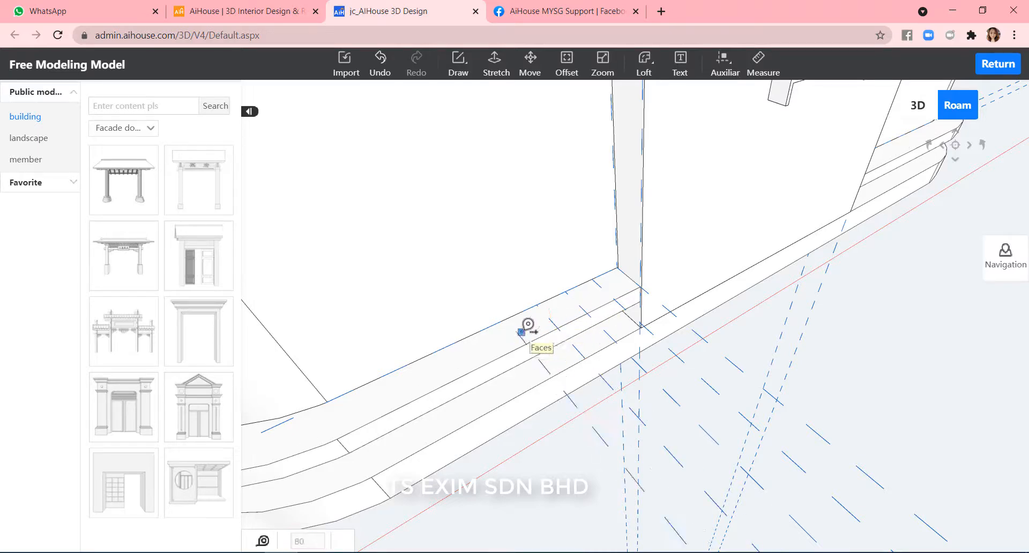
left_click(522, 333)
type("80")
key("Return")
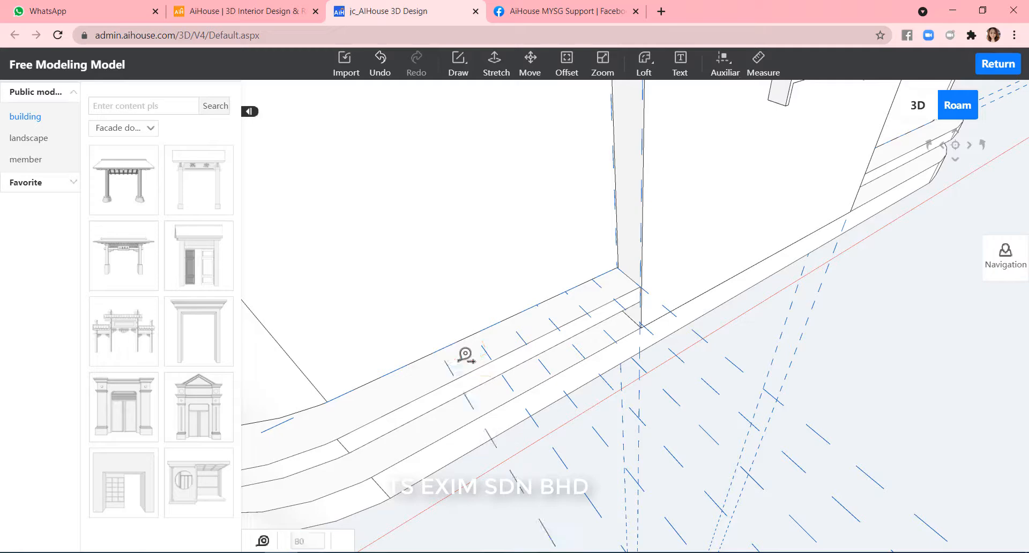
type("8")
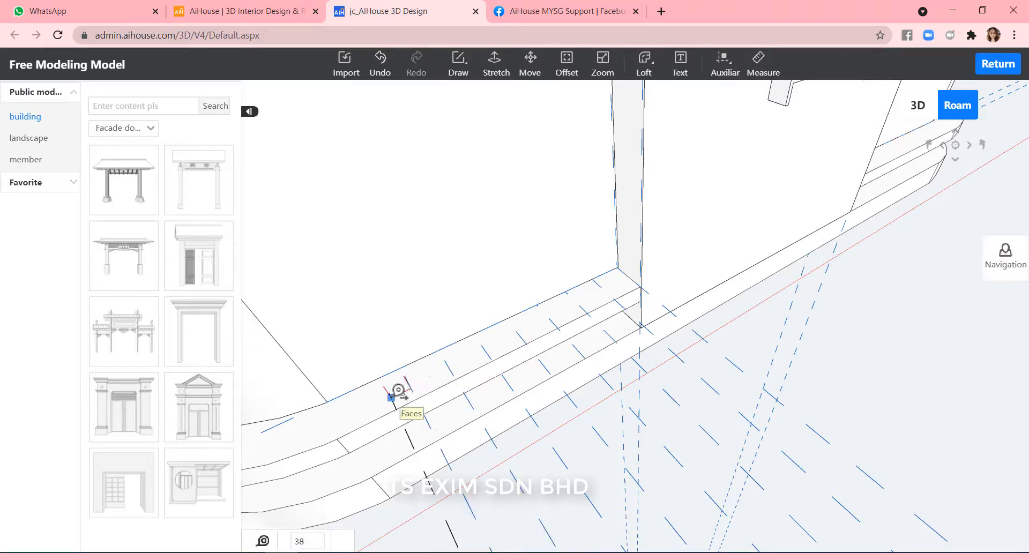
scroll(393, 399, "down", 1)
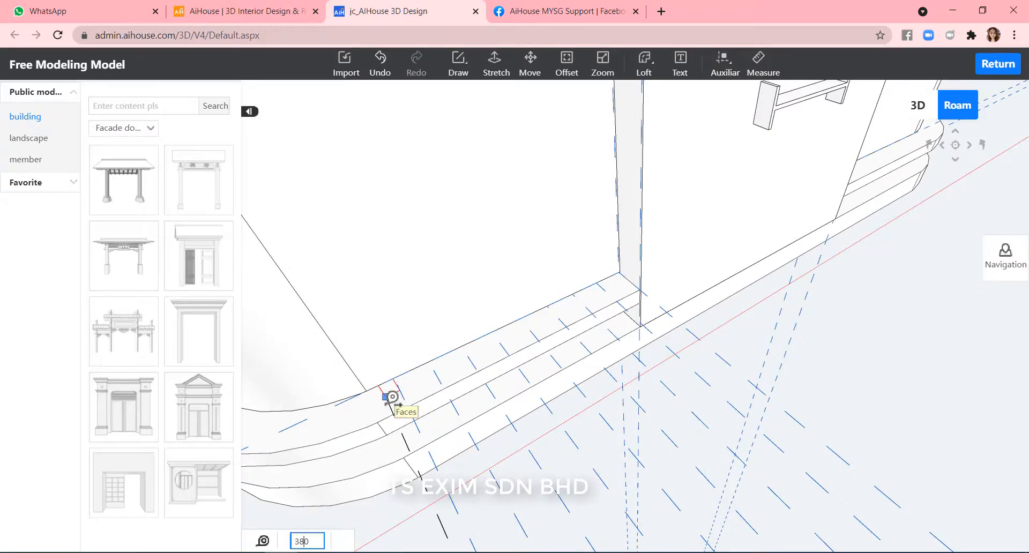
key("Escape")
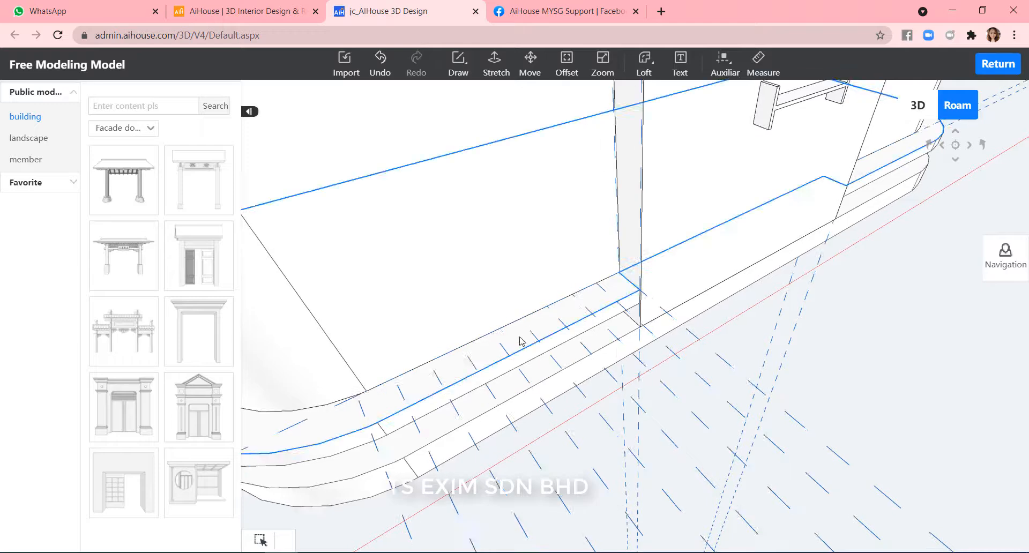
Copy the free-standing cylinder in front of the block to a spot 160 beside it.
scroll(387, 405, "down", 7)
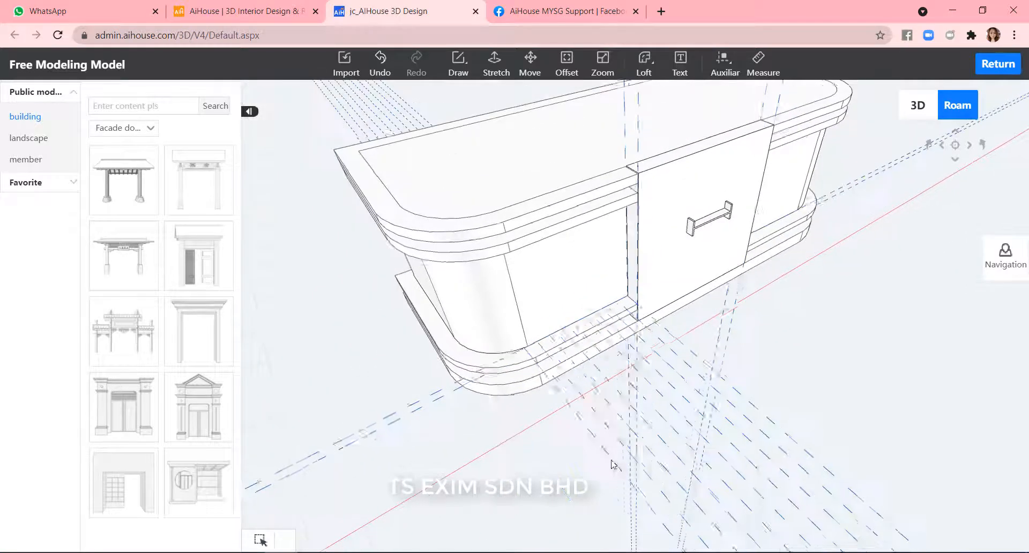
middle_click_drag(499, 469, 552, 445)
middle_click_drag(498, 519, 475, 465)
scroll(535, 470, "up", 2)
scroll(476, 464, "up", 1)
left_click(479, 448)
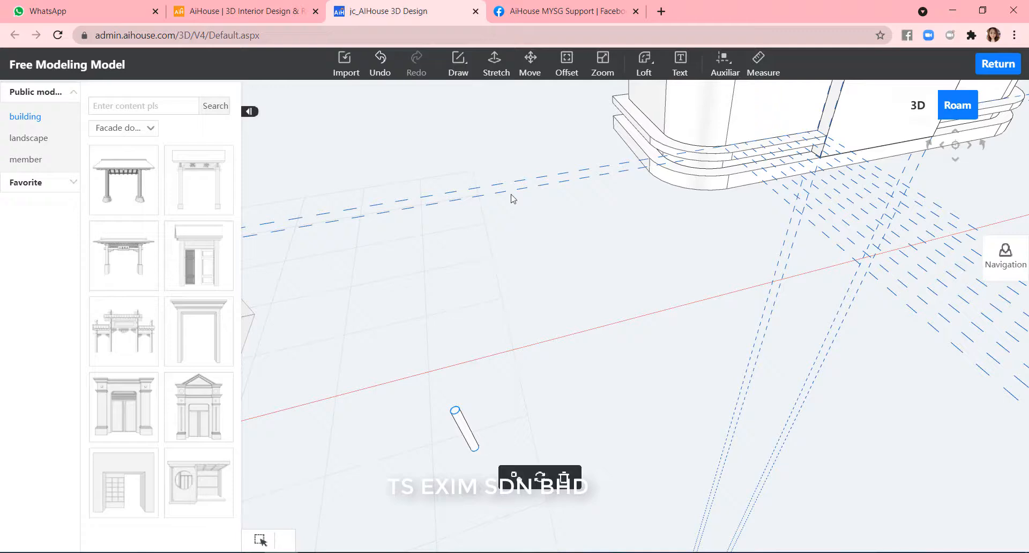
left_click(530, 64)
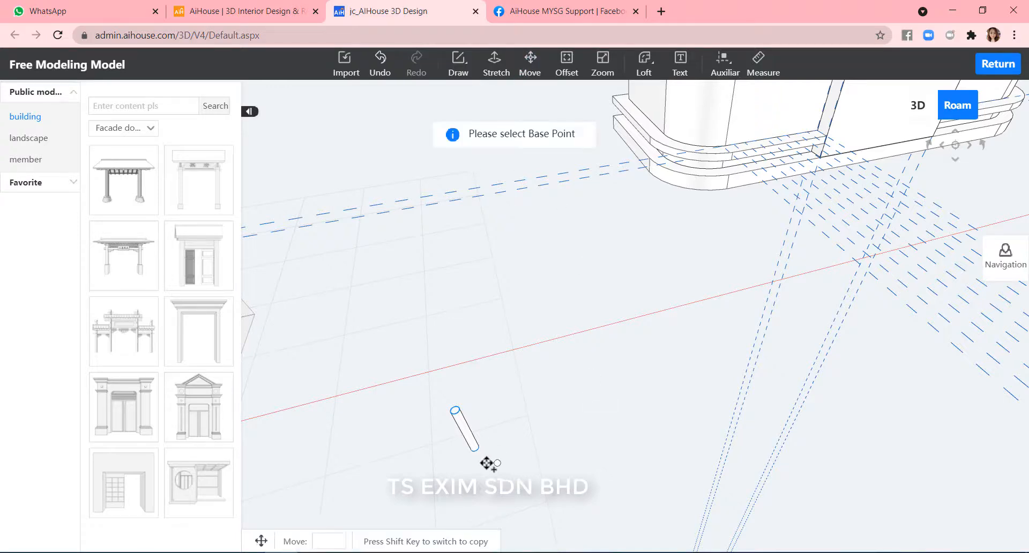
scroll(486, 464, "up", 2)
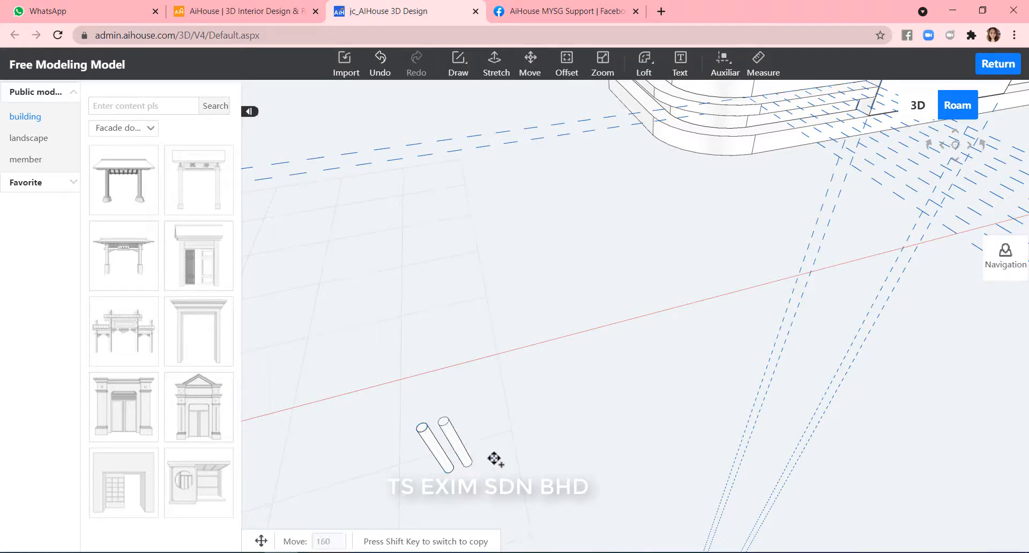
key("Escape")
Copy the end cylinder three more times along the same line to make an evenly spaced row of five.
left_click(473, 462)
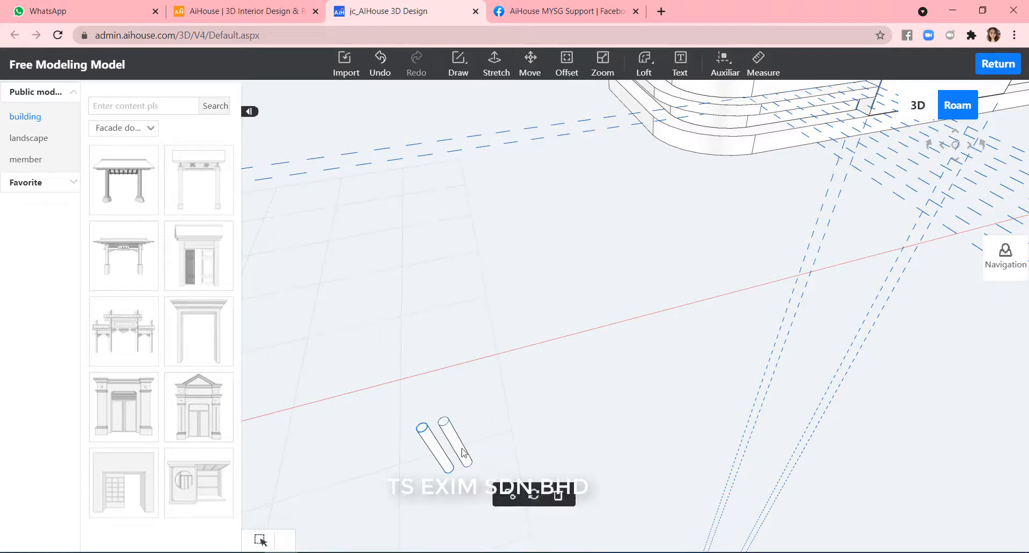
left_click(530, 63)
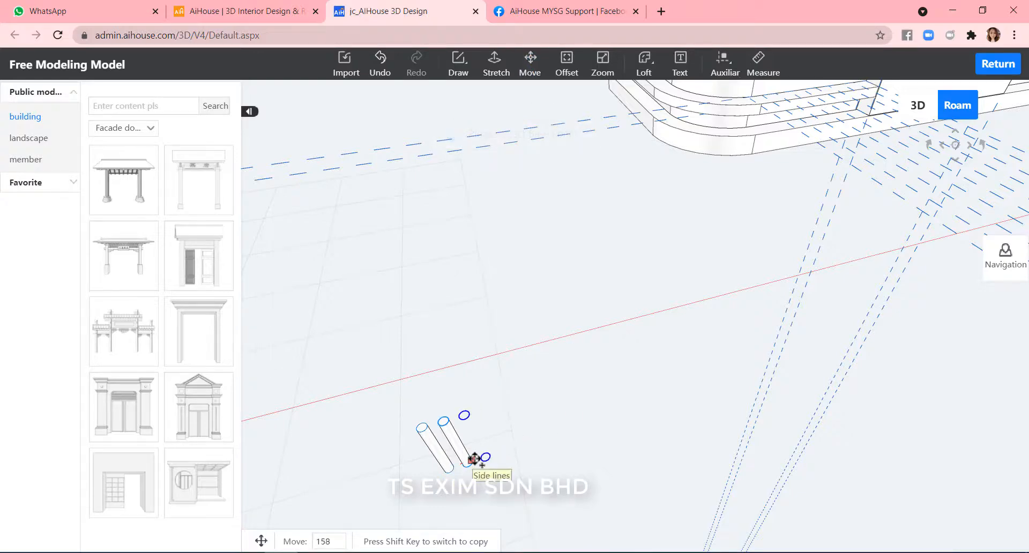
key("Escape")
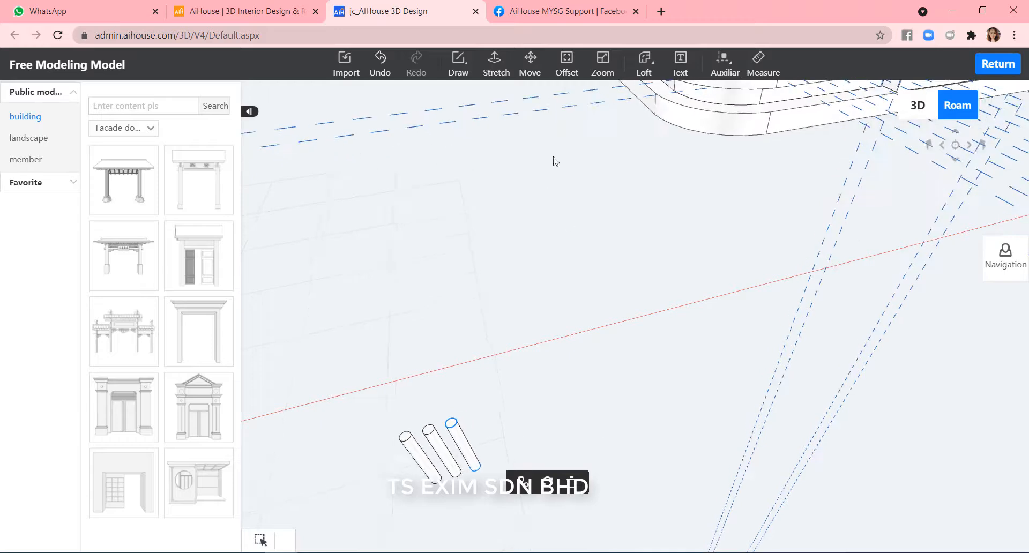
left_click(531, 63)
left_click(462, 470)
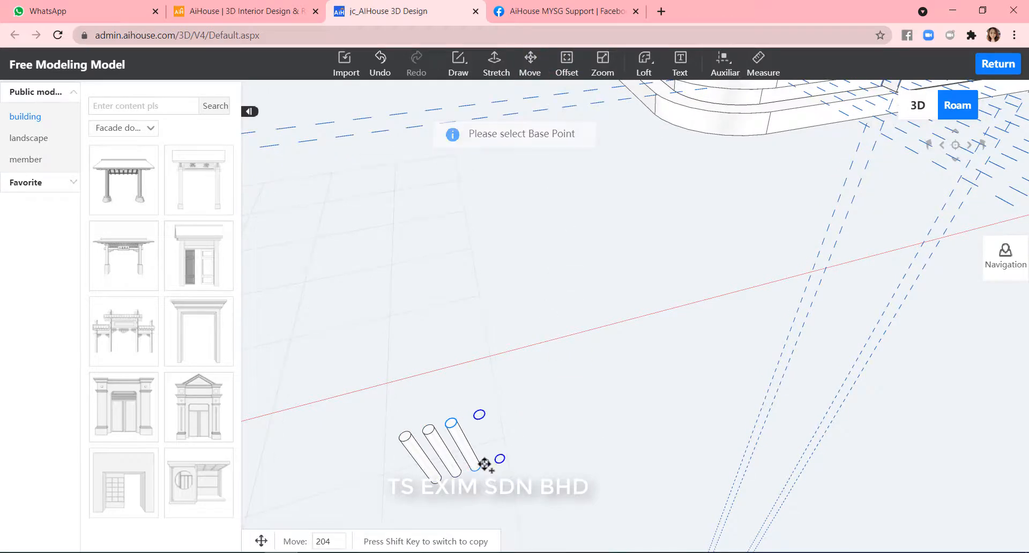
key("Escape")
left_click(531, 63)
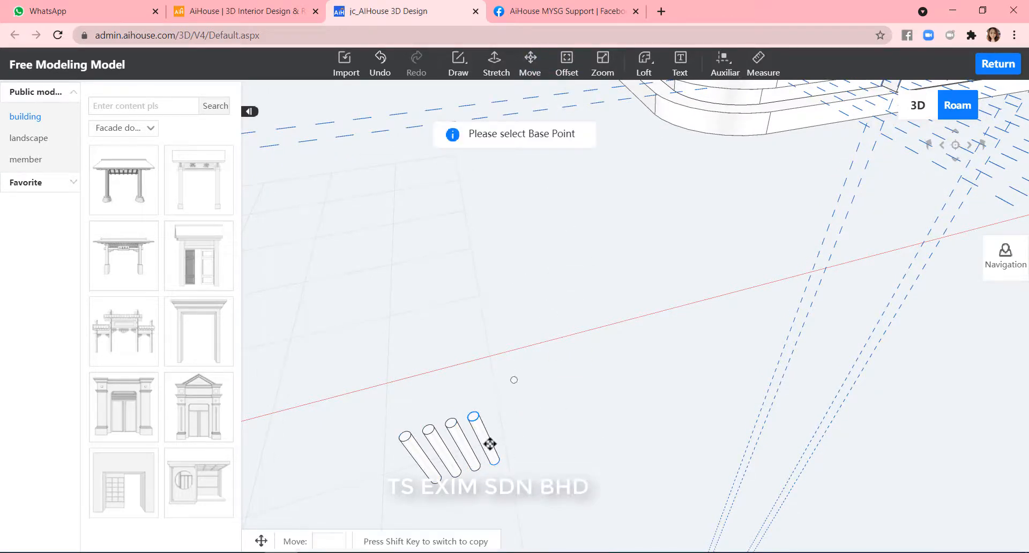
left_click(490, 462)
key("shift")
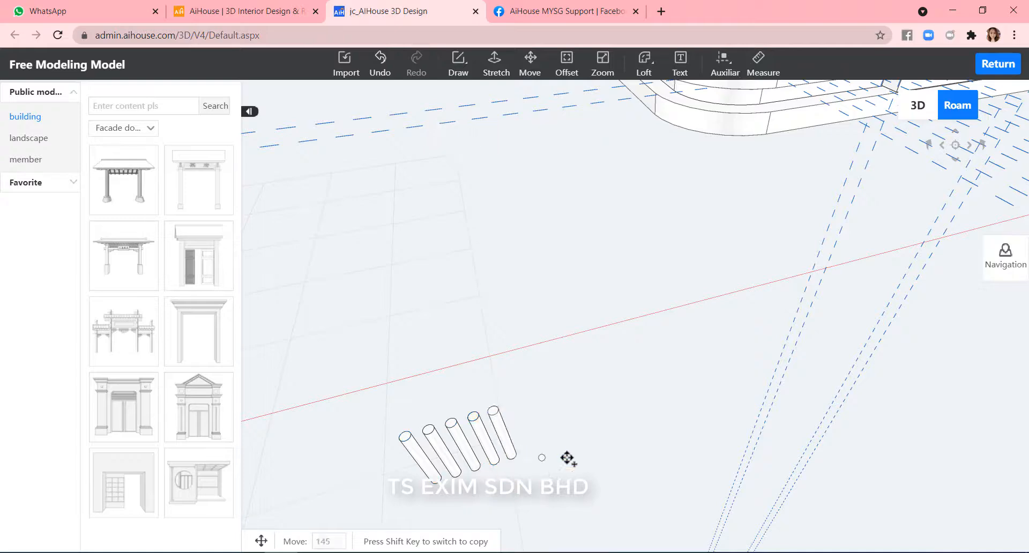
left_click(510, 458)
Combine the five cylinders into one object.
left_click_drag(560, 501, 357, 350)
left_click(395, 387)
scroll(677, 383, "down", 3)
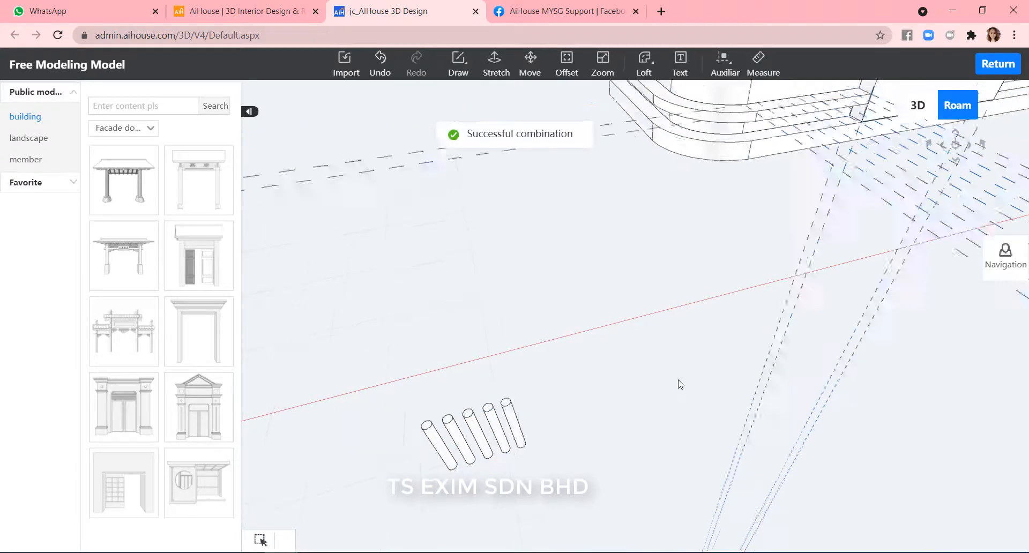
Copy the combined row of cylinders to the free ground to its right, in front of the block.
right_click_drag(636, 373, 617, 473)
left_click_drag(618, 476, 466, 381)
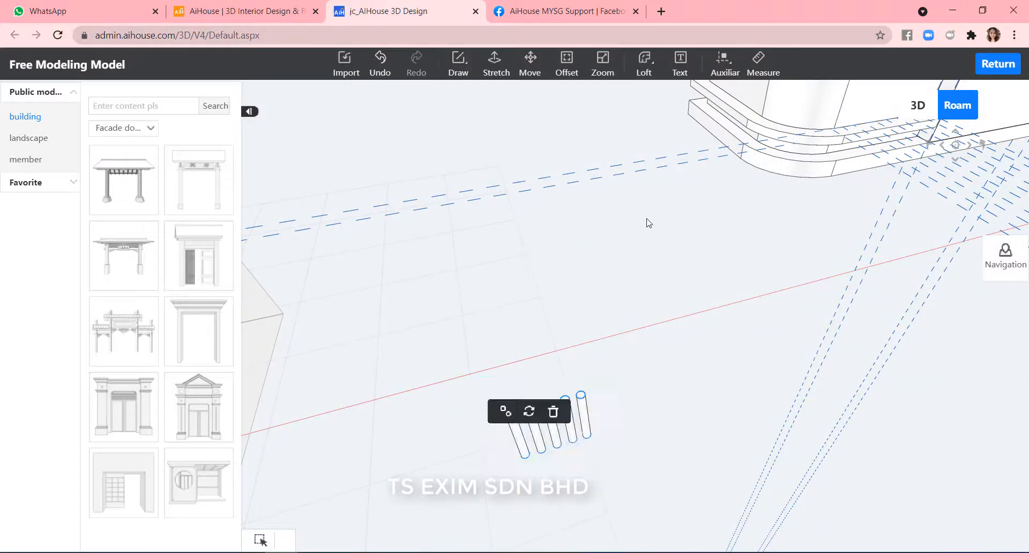
left_click(531, 64)
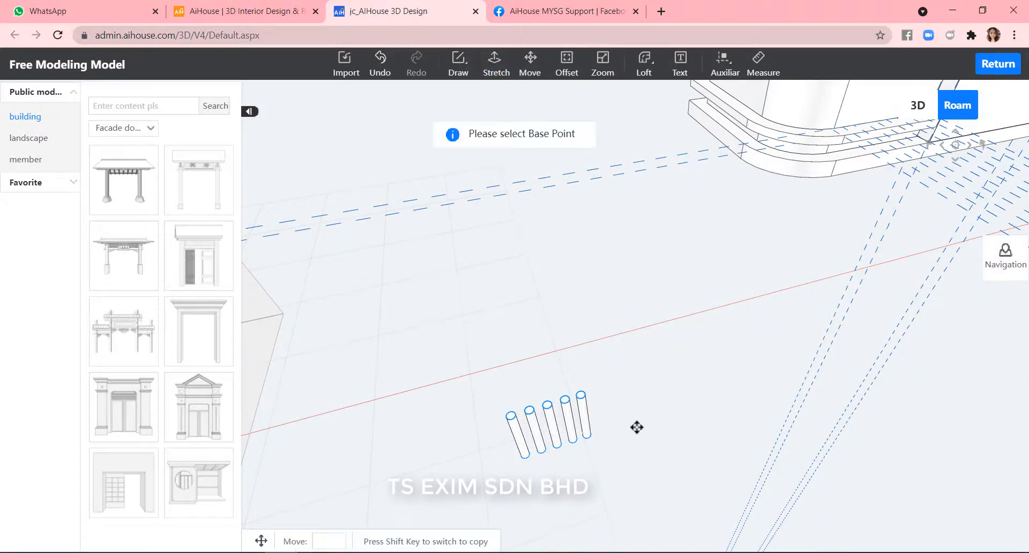
left_click(590, 435)
left_click(767, 396)
right_click_drag(708, 481, 496, 478)
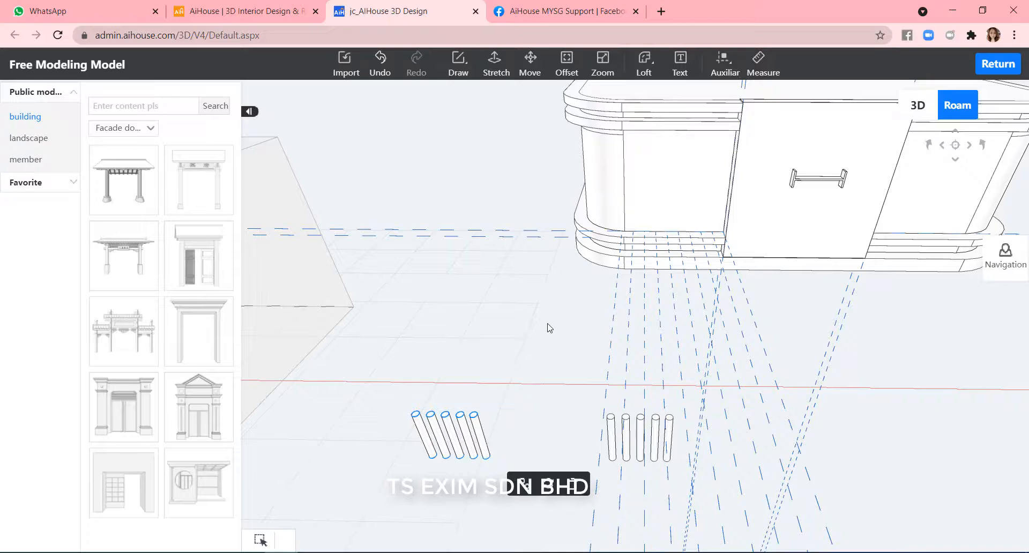
Combine the whole counter block and its logo panel into one object.
left_click_drag(549, 329, 527, 366)
right_click_drag(485, 413, 862, 332)
left_click_drag(889, 366, 413, 95)
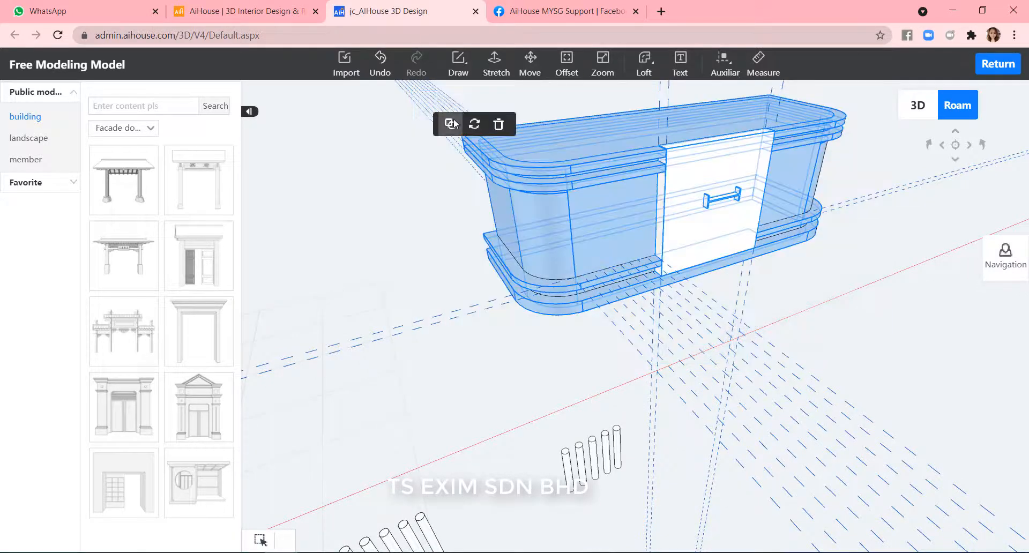
Move one cylinder row by its end cylinder's base onto the lower ledge left of the panel, aligned with the auxiliary lines.
right_click_drag(530, 454, 494, 448)
left_click(488, 520)
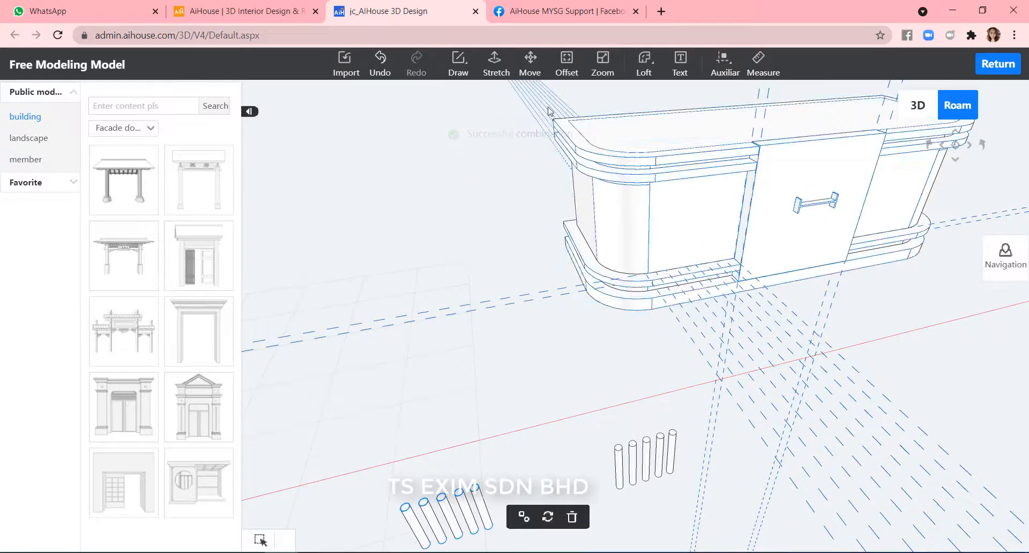
left_click(530, 64)
scroll(509, 486, "up", 1)
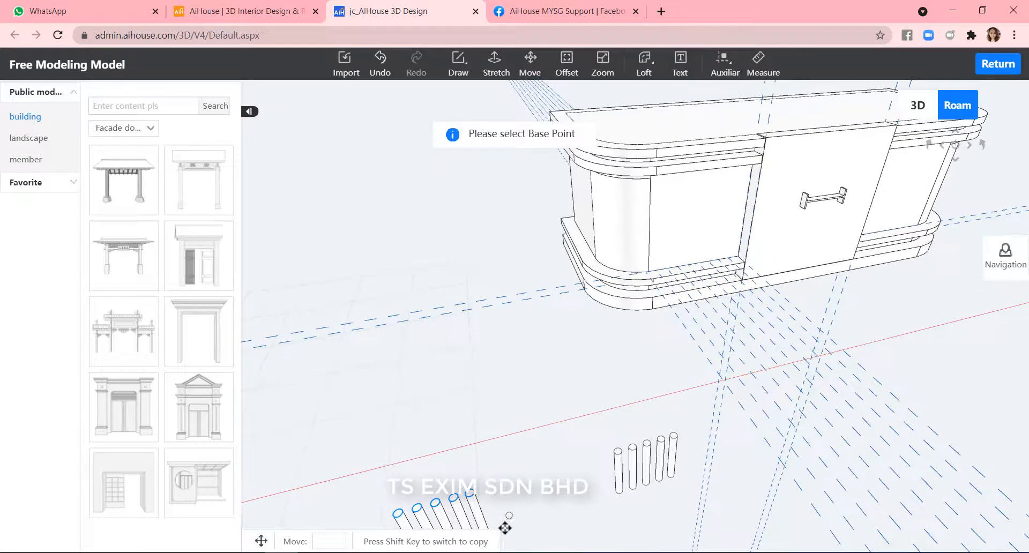
scroll(504, 525, "down", 1)
mouse_move(510, 519)
middle_mouse_down()
mouse_move(563, 436)
mouse_move(549, 409)
middle_mouse_up()
scroll(549, 409, "up", 3)
left_click(527, 456)
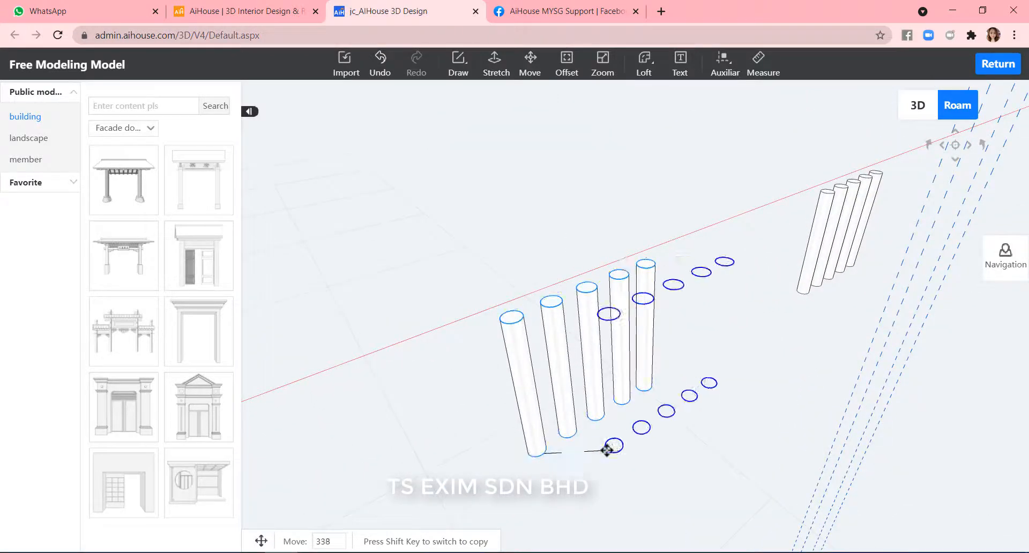
scroll(676, 500, "down", 5)
scroll(777, 402, "up", 8)
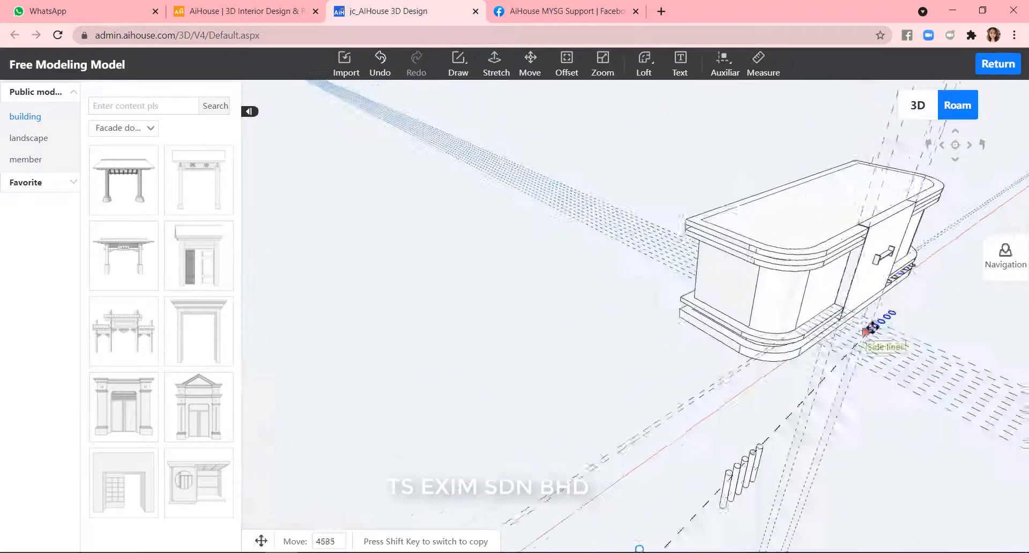
scroll(728, 331, "up", 3)
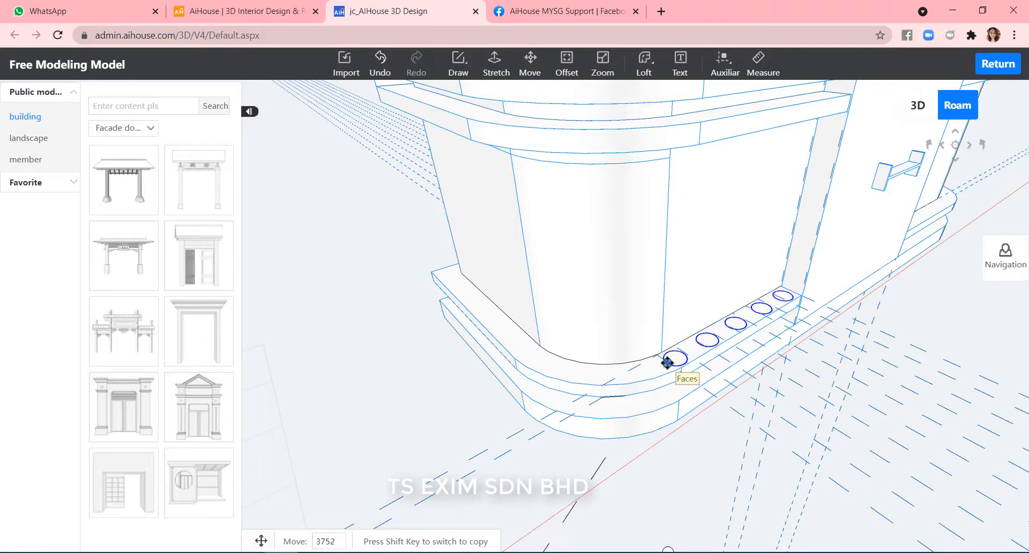
left_click(667, 364)
key("Escape")
Copy the fitted cylinder row to the lower ledge on the right side of the panel.
scroll(781, 471, "down", 4)
middle_click_drag(863, 476, 637, 468)
middle_click_drag(829, 472, 781, 452)
scroll(781, 452, "up", 3)
left_click(473, 389)
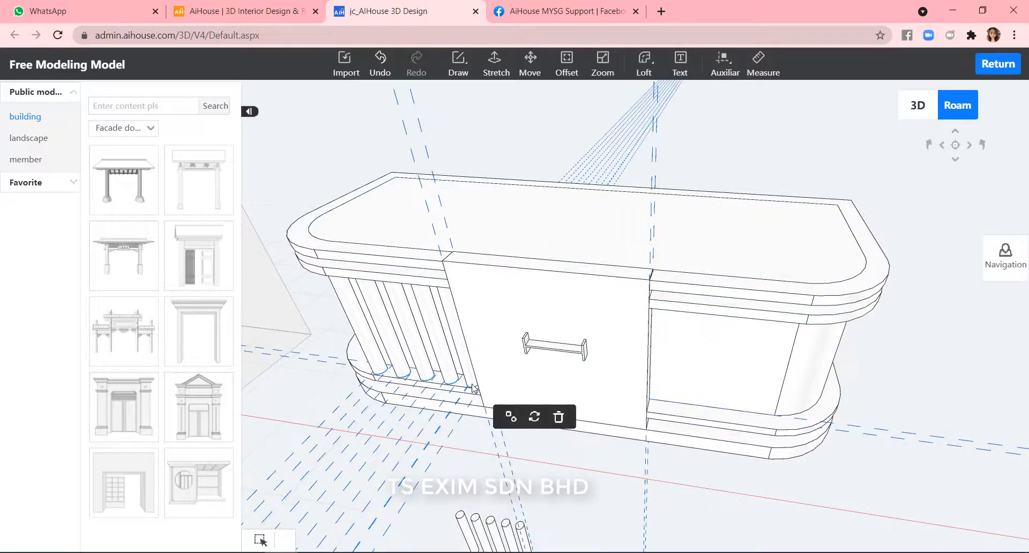
left_click(531, 61)
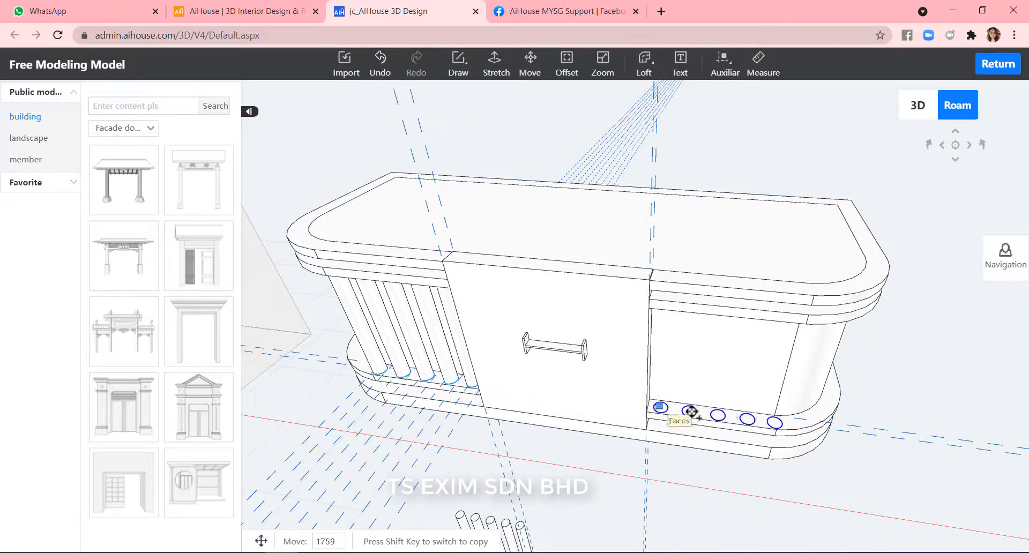
left_click(654, 409)
Rotate the spare row of cylinders on the ground about its middle cylinder so it runs parallel to the block's short end.
middle_click_drag(845, 498, 602, 393)
left_click(659, 424)
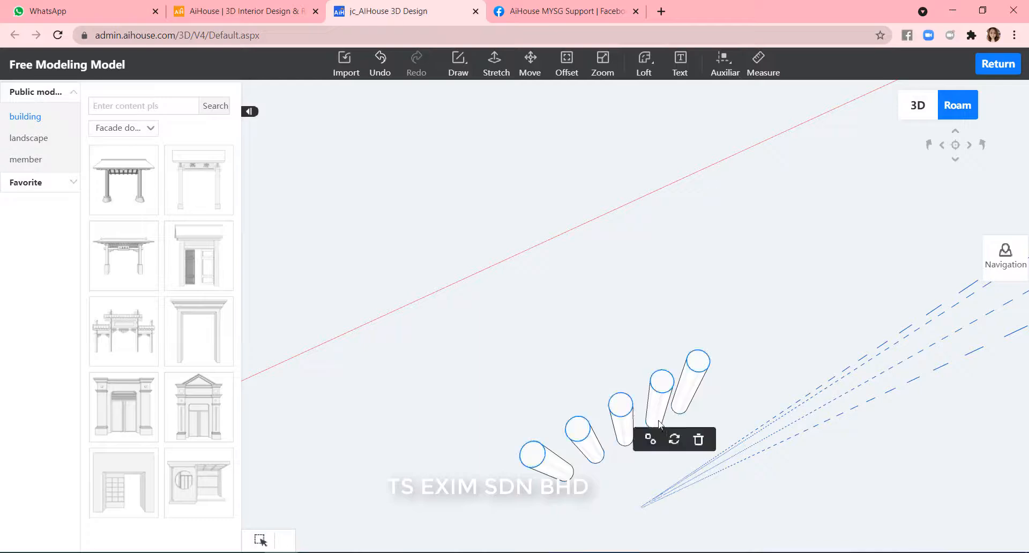
left_click(674, 440)
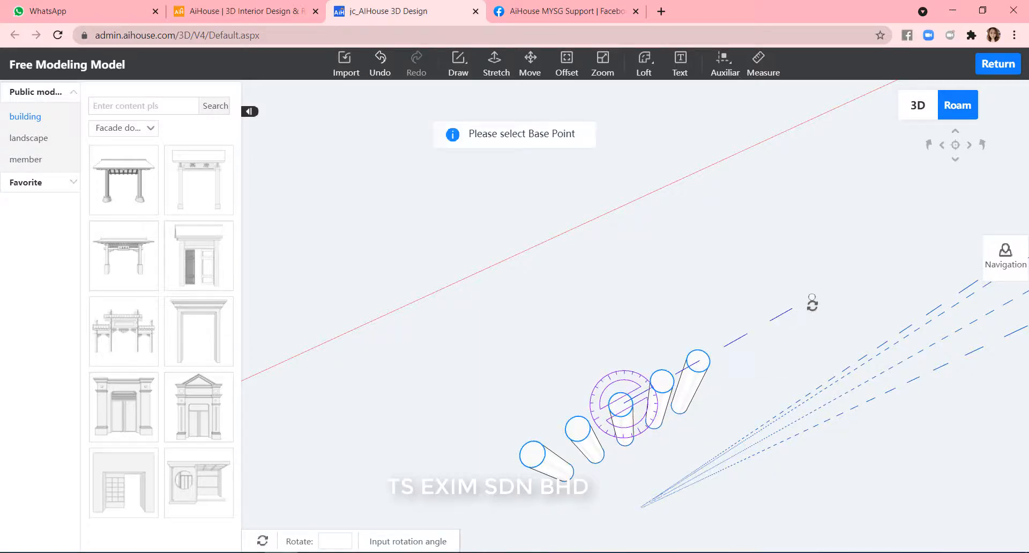
left_click(812, 300)
scroll(746, 518, "down", 2)
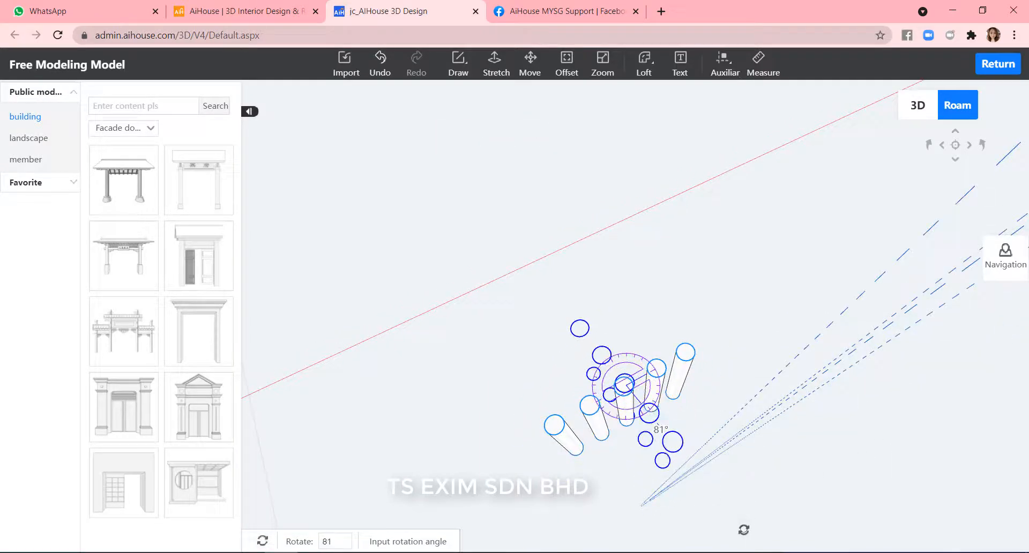
key("Return")
key("Escape")
scroll(741, 439, "down", 3)
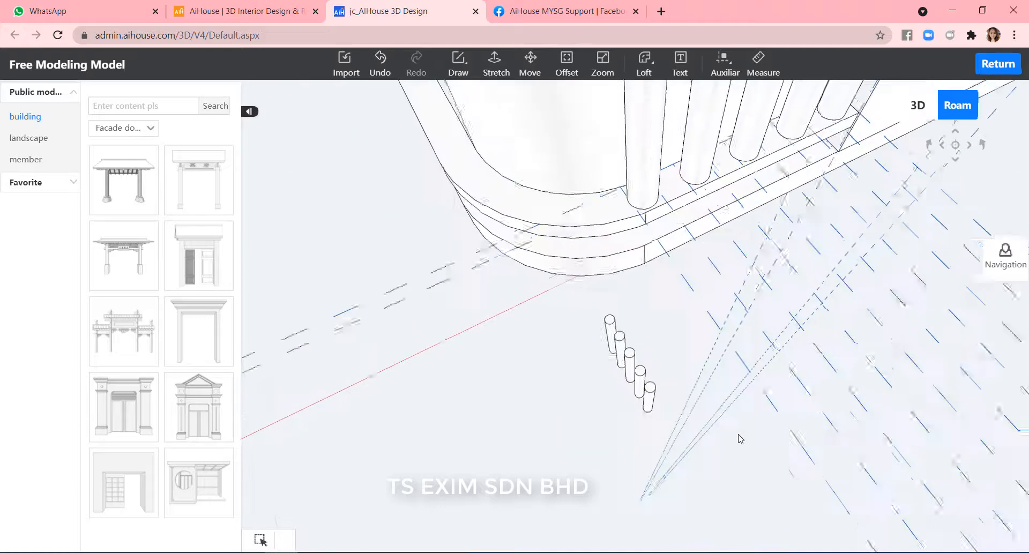
Copy the rotated cylinder row to the free ground on the other side of the red axis.
middle_click_drag(740, 438, 642, 441)
left_click(702, 347)
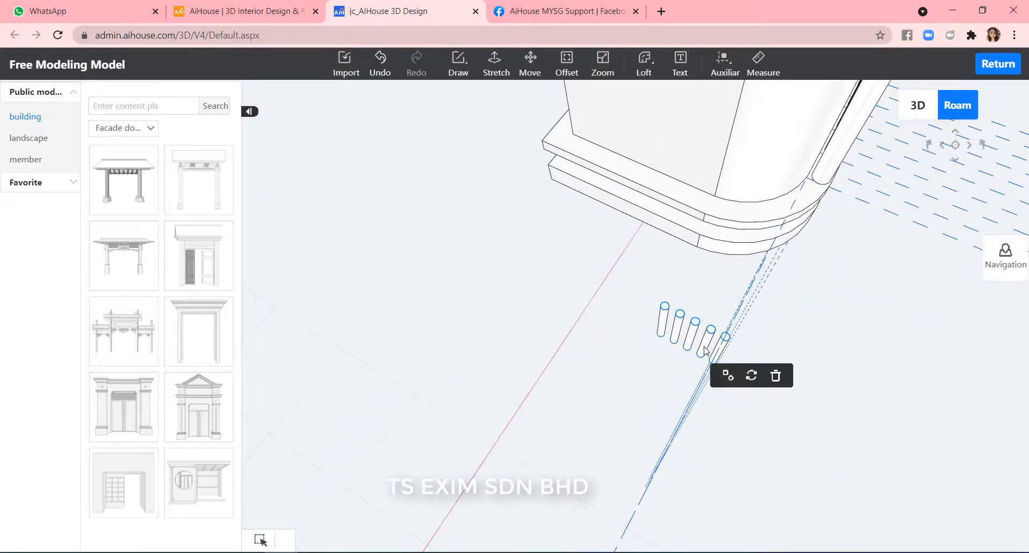
left_click(530, 64)
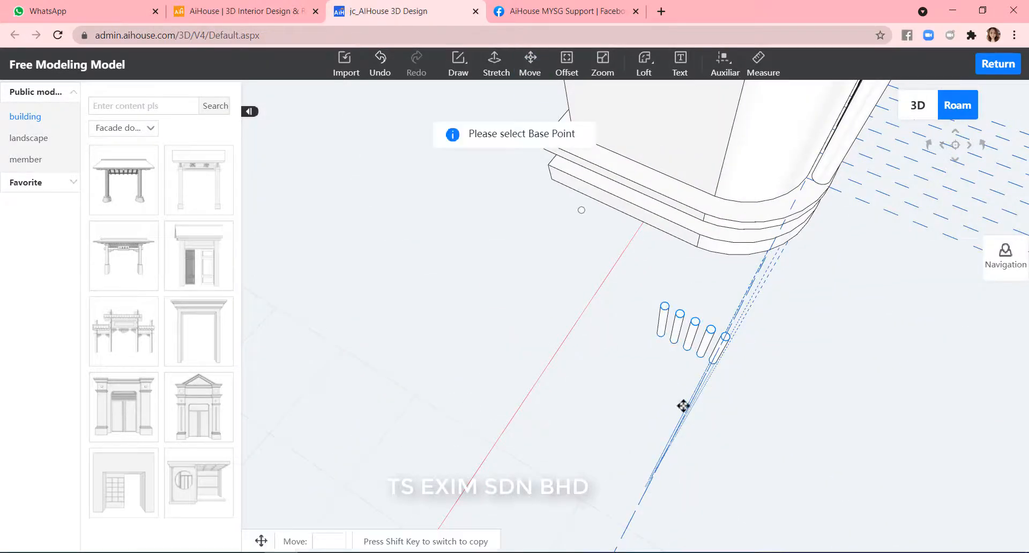
left_click(661, 334)
left_click(486, 303)
Copy the new cylinder row by its end cylinder's base onto the lower ledge of the block's left end.
middle_click_drag(637, 362, 543, 443)
scroll(553, 443, "up", 2)
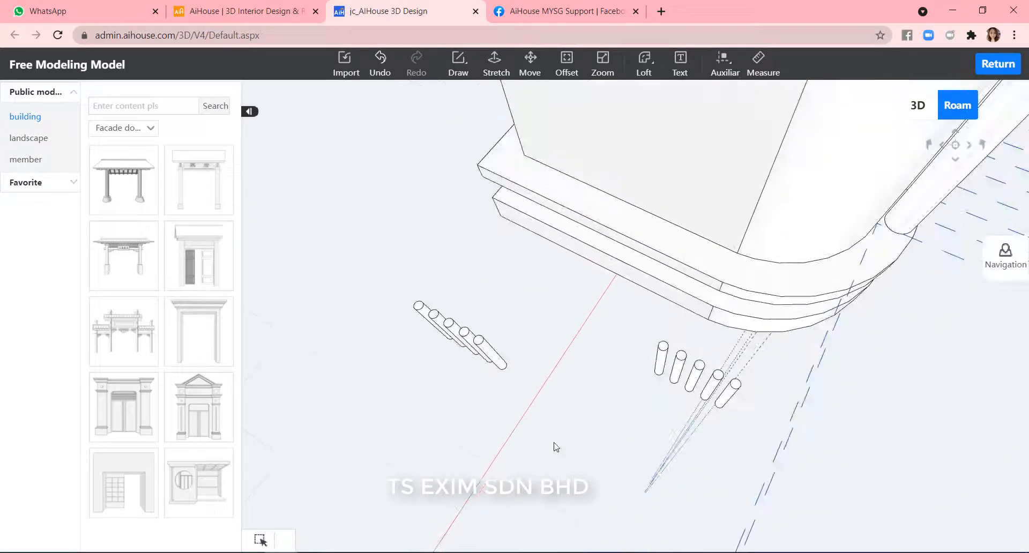
left_click(506, 366)
left_click(530, 65)
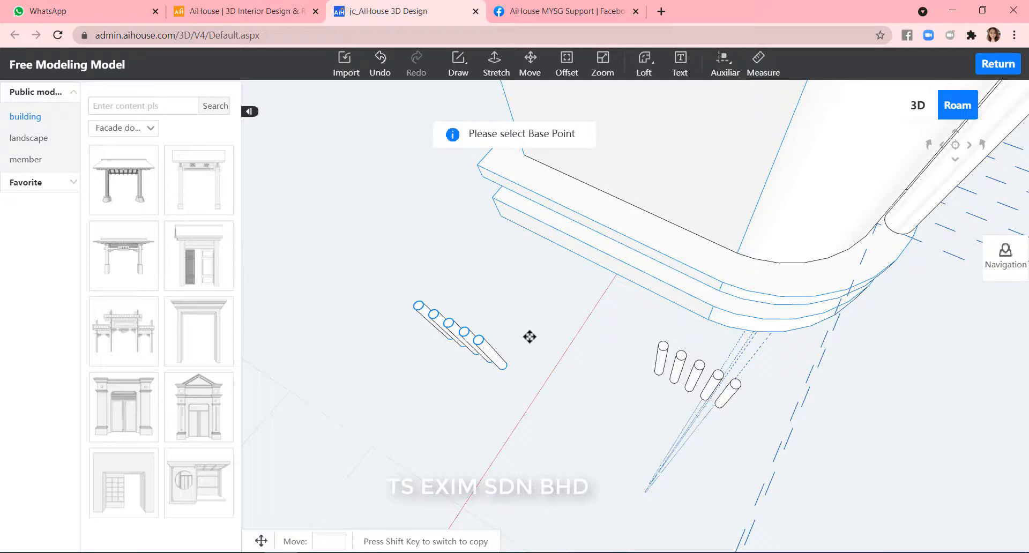
left_click(515, 367)
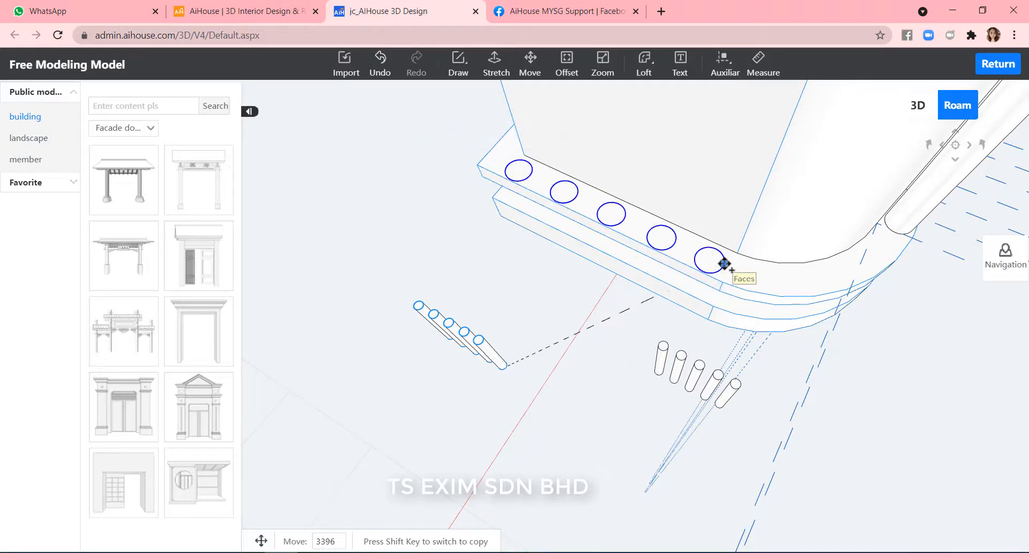
left_click(727, 263)
key("Escape")
scroll(616, 403, "down", 3)
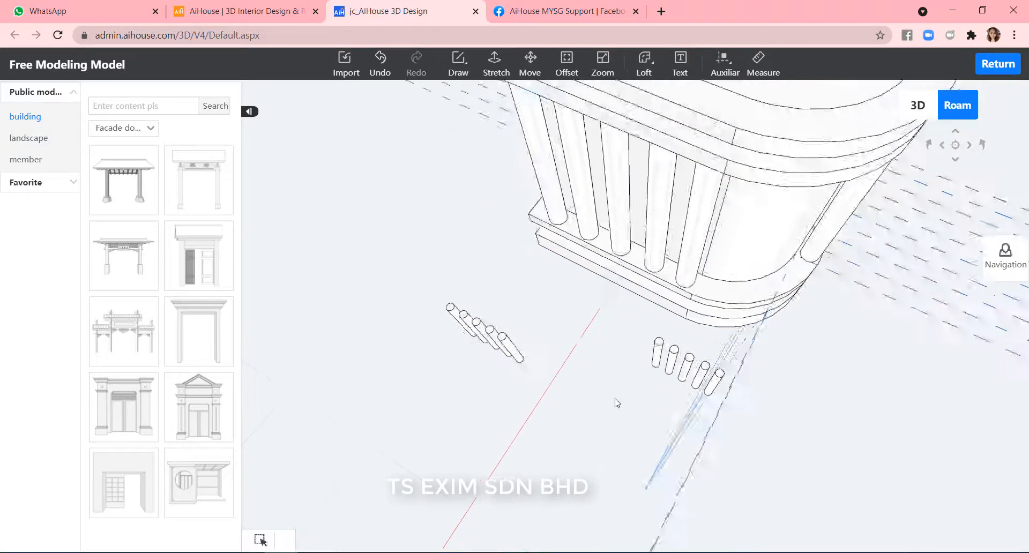
Place the cylinder row across the red axis onto the lower ledge of the block's right end, using its end cylinder's base as base point.
middle_click_drag(616, 403, 547, 205)
left_click(530, 63)
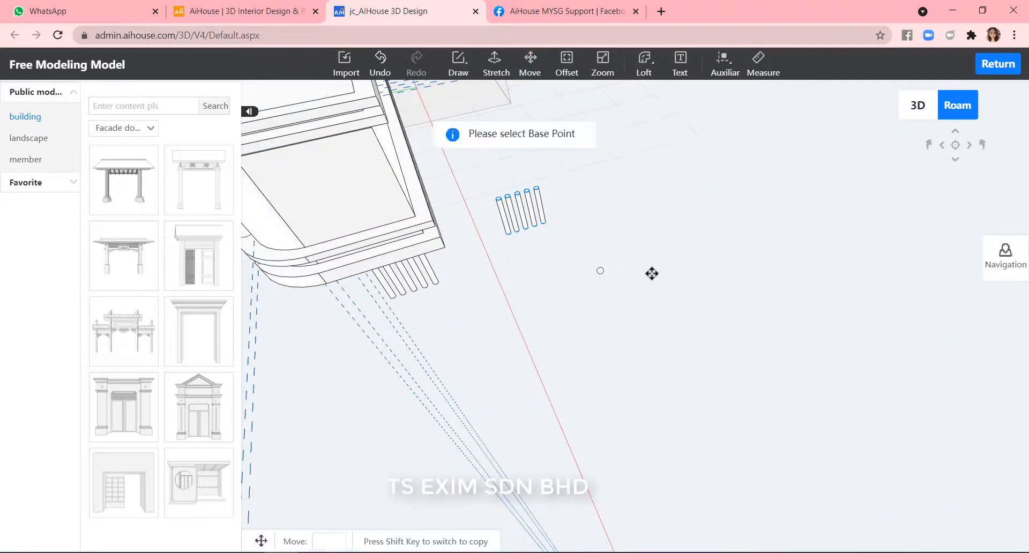
scroll(544, 214, "up", 3)
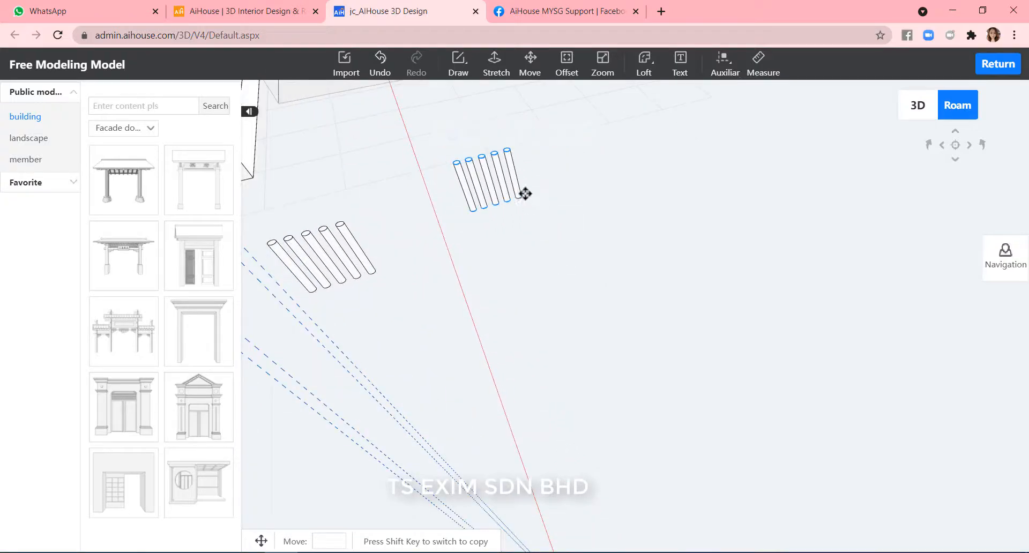
scroll(524, 194, "up", 3)
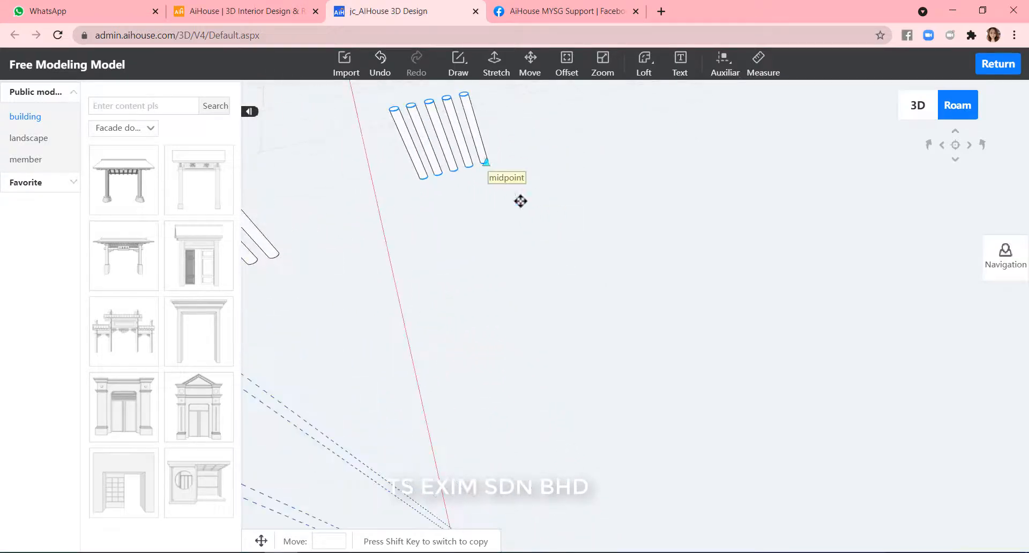
left_click(487, 162)
scroll(717, 413, "down", 4)
scroll(393, 250, "up", 2)
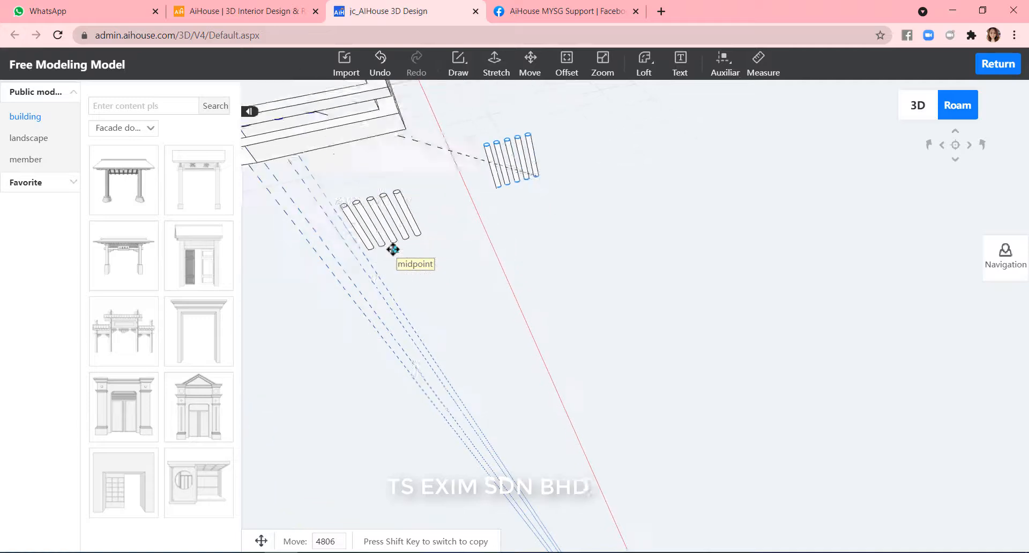
scroll(452, 317, "up", 5)
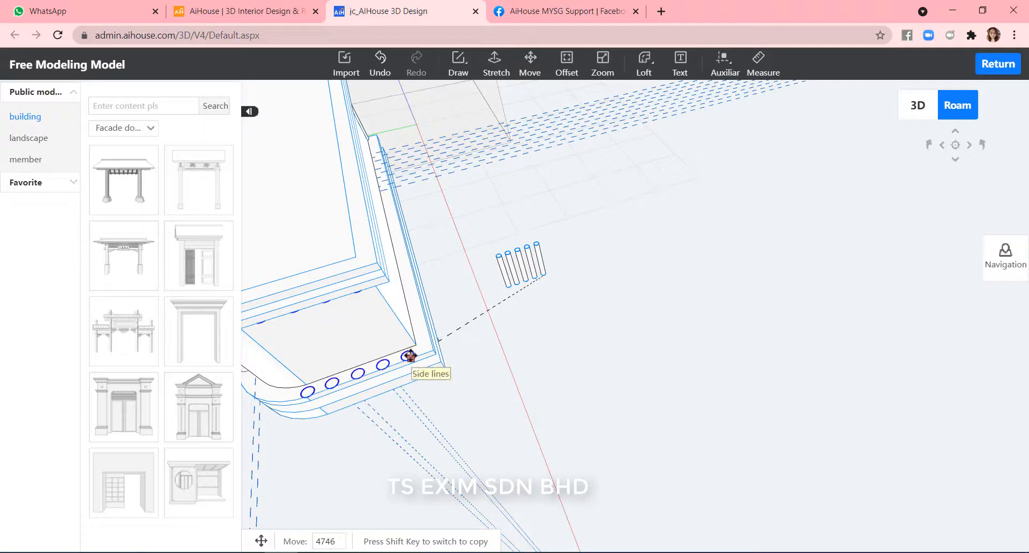
left_click(414, 356)
Ungroup the cylinder row left on the ground completely into single cylinders.
right_click_drag(657, 454, 732, 479)
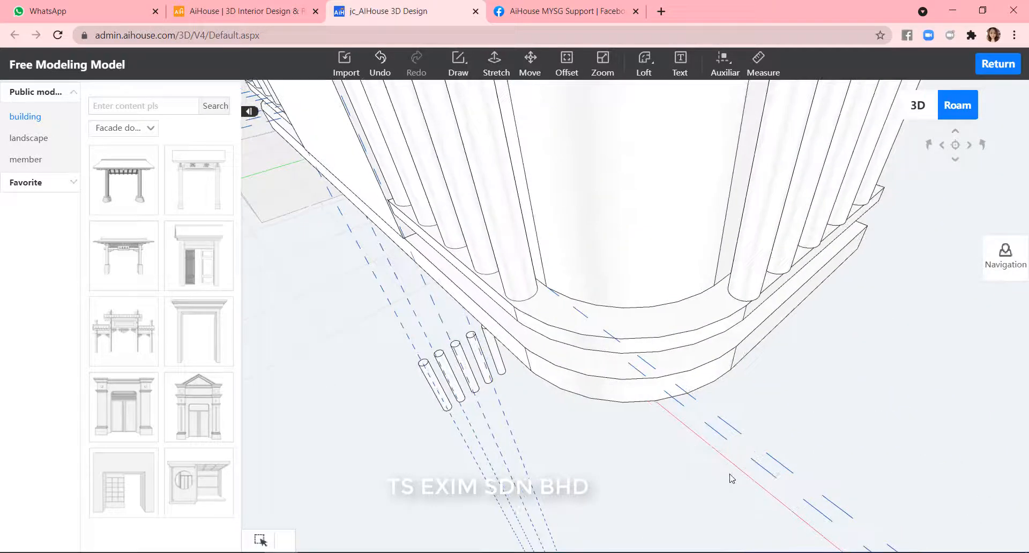
left_click(445, 411)
left_click(484, 442)
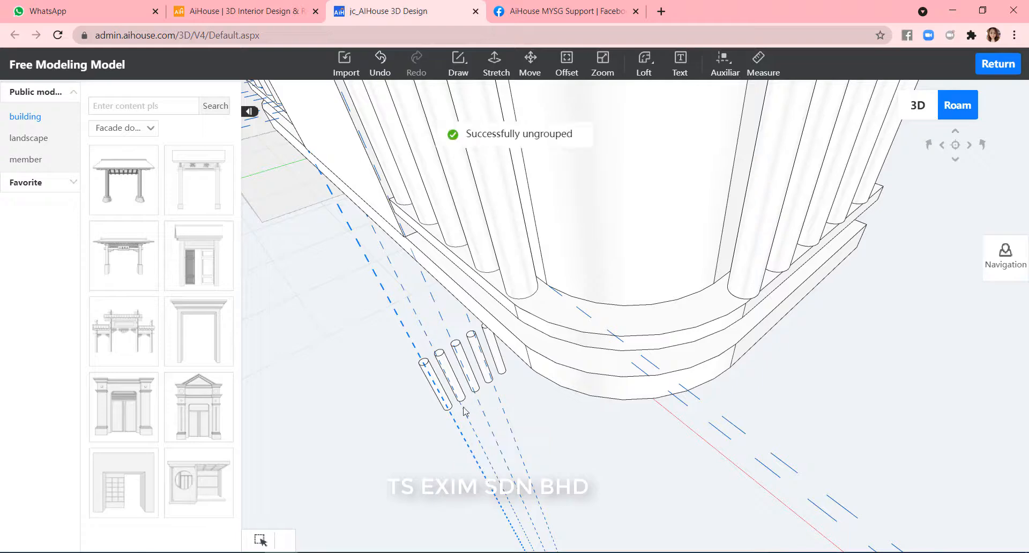
left_click(449, 409)
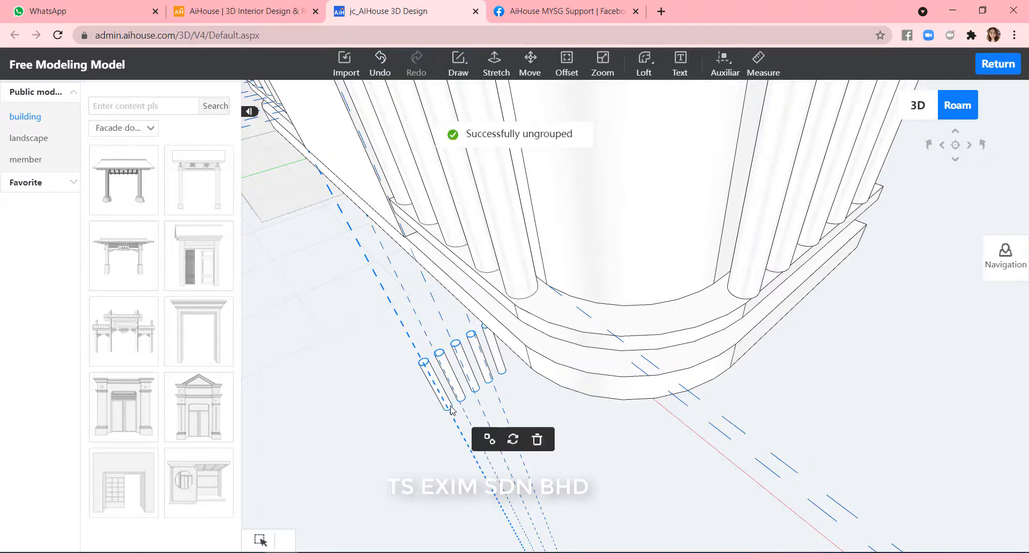
left_click(493, 441)
Move one loose cylinder onto the lower ledge at the front-right rounded corner, beside the front row.
left_click_drag(465, 414, 483, 424)
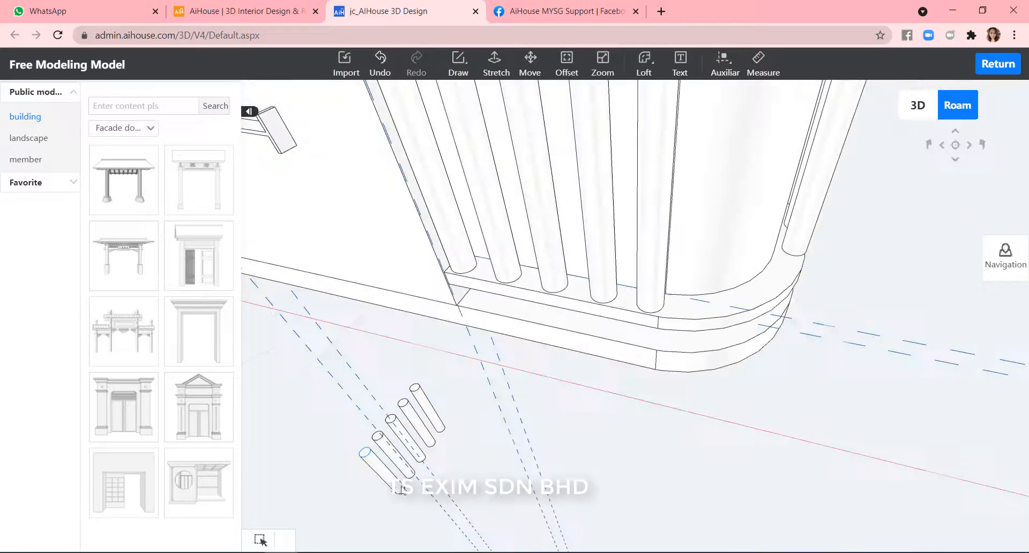
left_click(387, 484)
key("m")
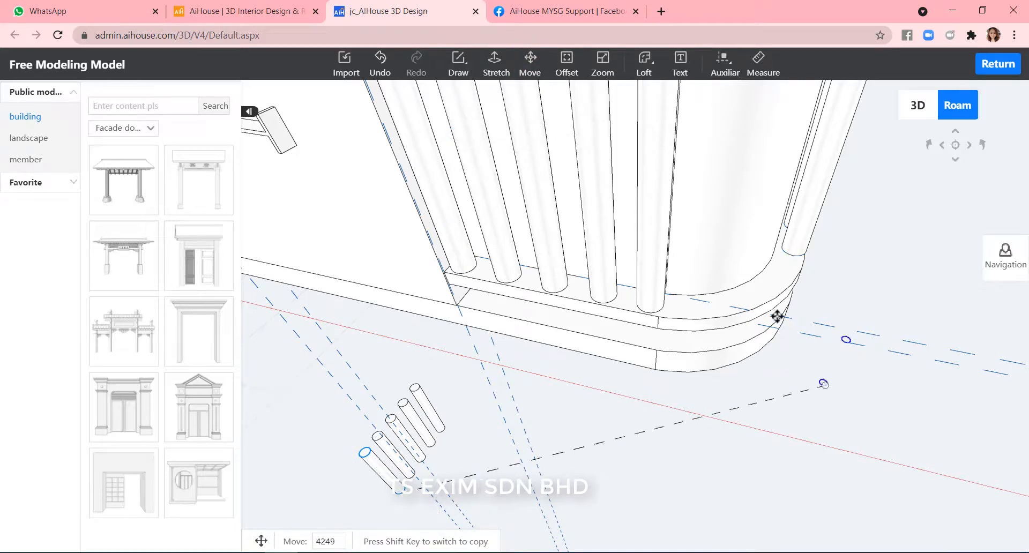
left_click(714, 313)
scroll(750, 427, "down", 2)
key("Escape")
Copy the corner cylinder twice around the front-right curve to fill the gap up to the right end's row.
middle_click_drag(822, 443, 714, 452)
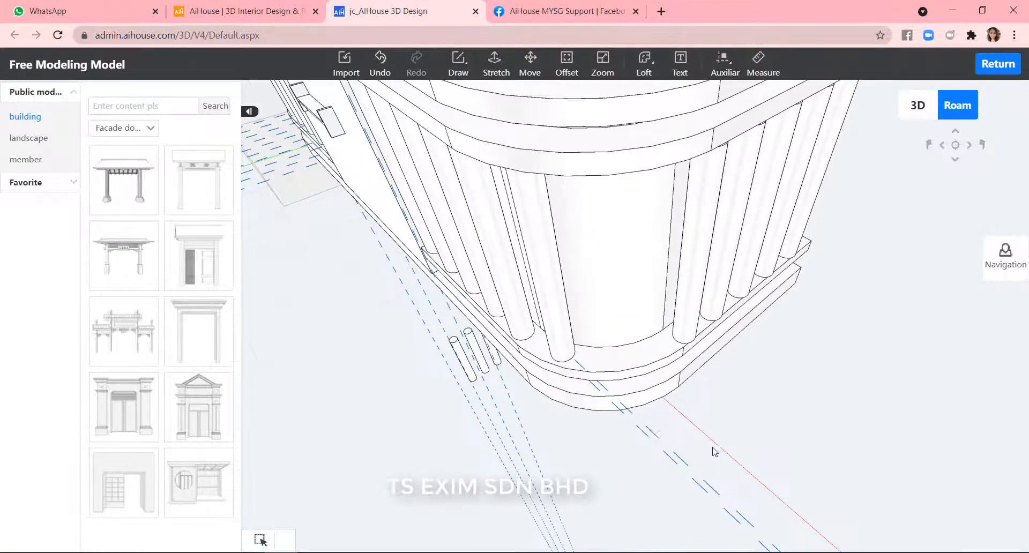
scroll(631, 293, "up", 2)
left_click(547, 365)
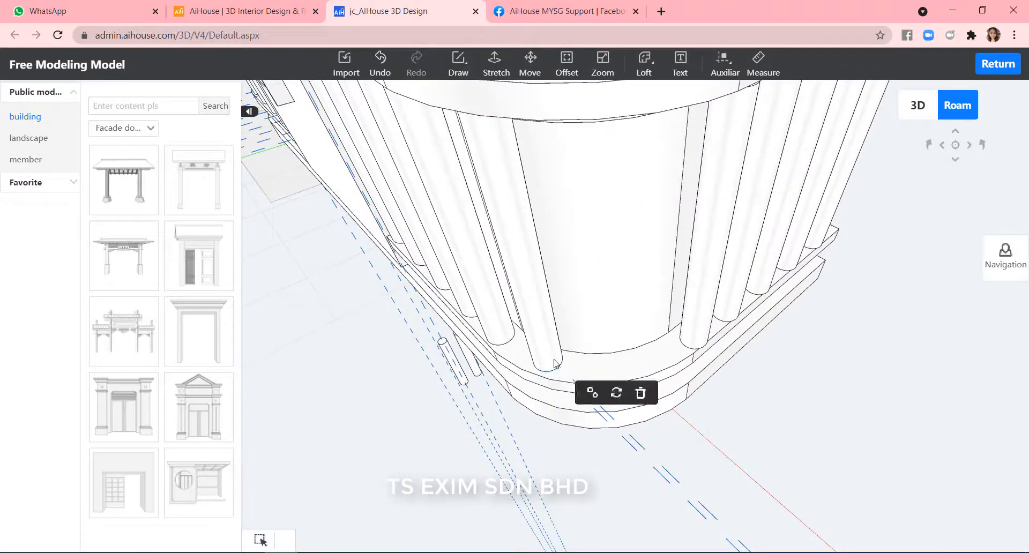
left_click(531, 70)
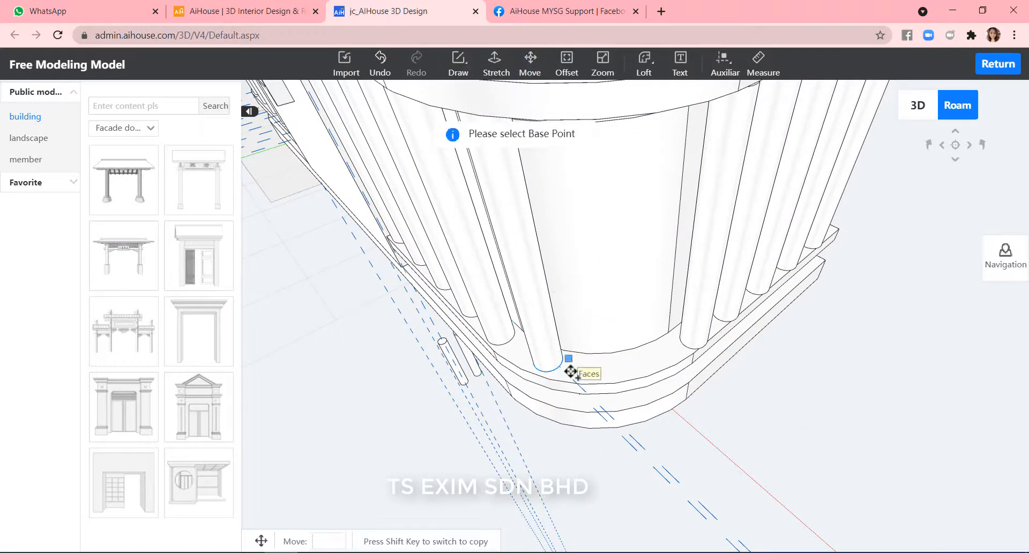
left_click(618, 371)
key("Escape")
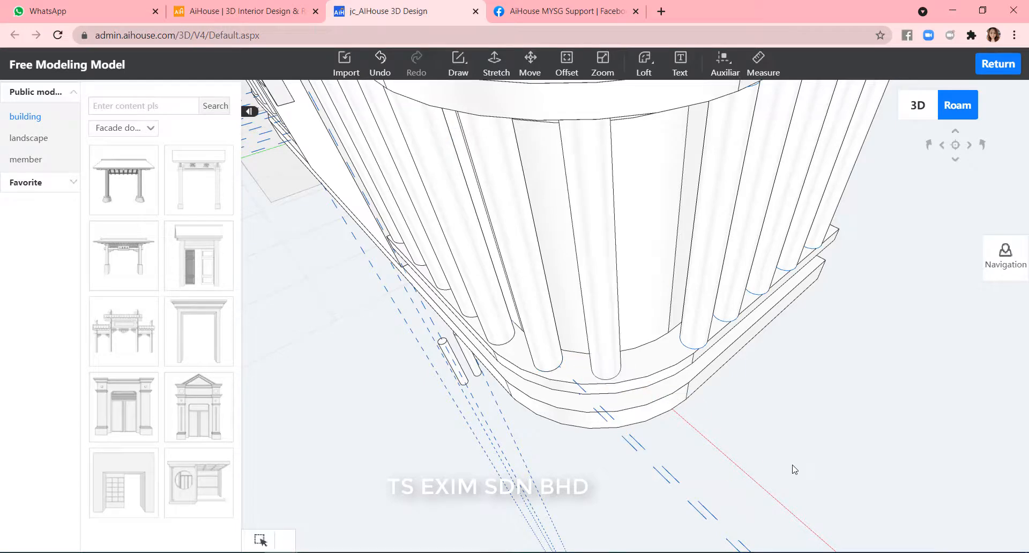
middle_click_drag(795, 471, 595, 472)
left_click(531, 69)
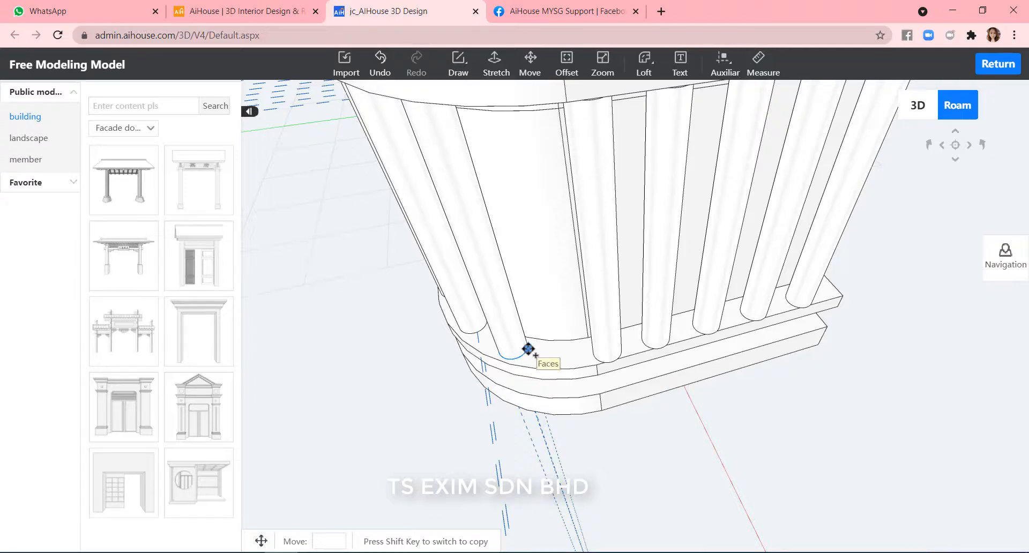
left_click(571, 360)
key("Escape")
scroll(774, 459, "down", 3)
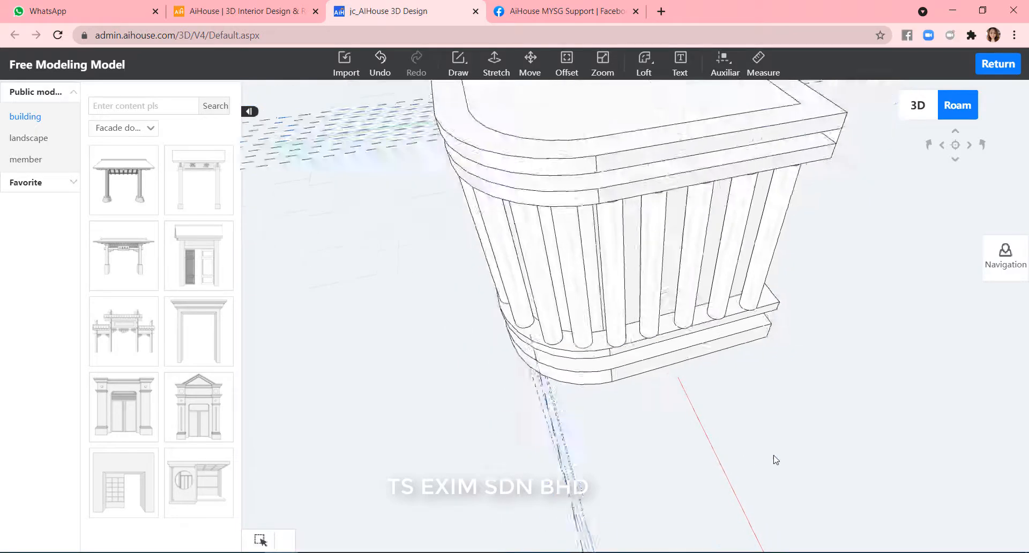
Move another loose cylinder onto the lower ledge at the front-left rounded corner, beside the left end's row.
middle_click_drag(774, 459, 576, 435)
scroll(576, 436, "up", 6)
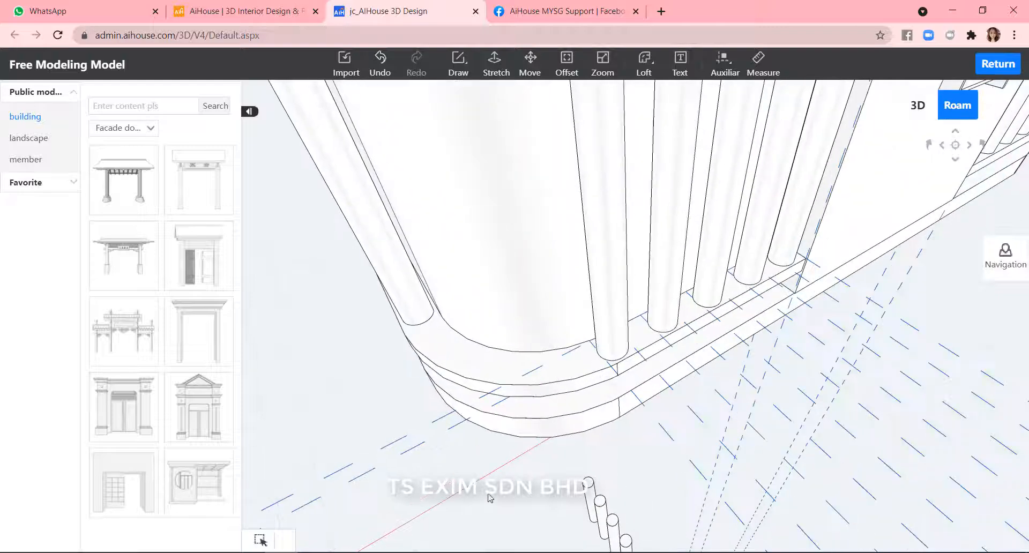
left_click(653, 504)
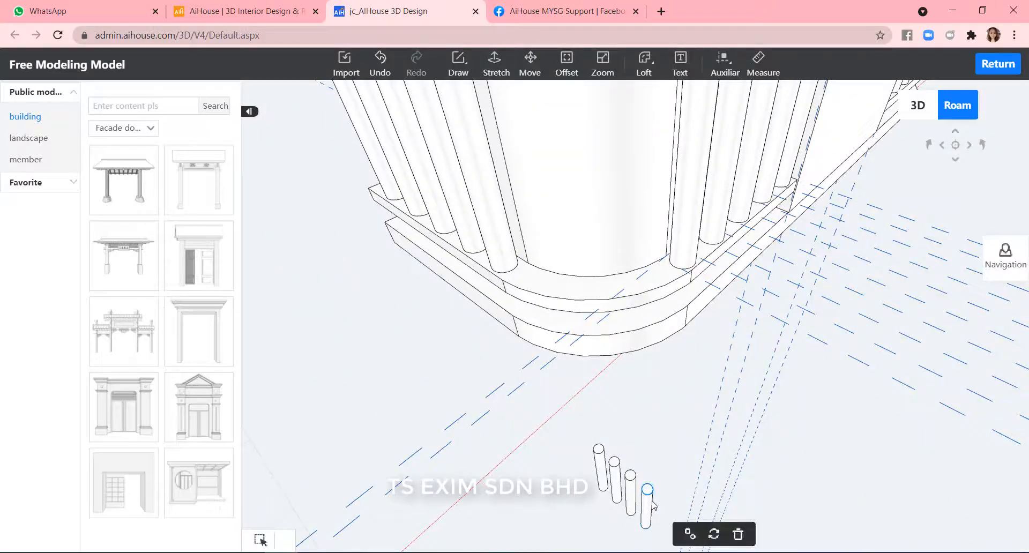
left_click(530, 64)
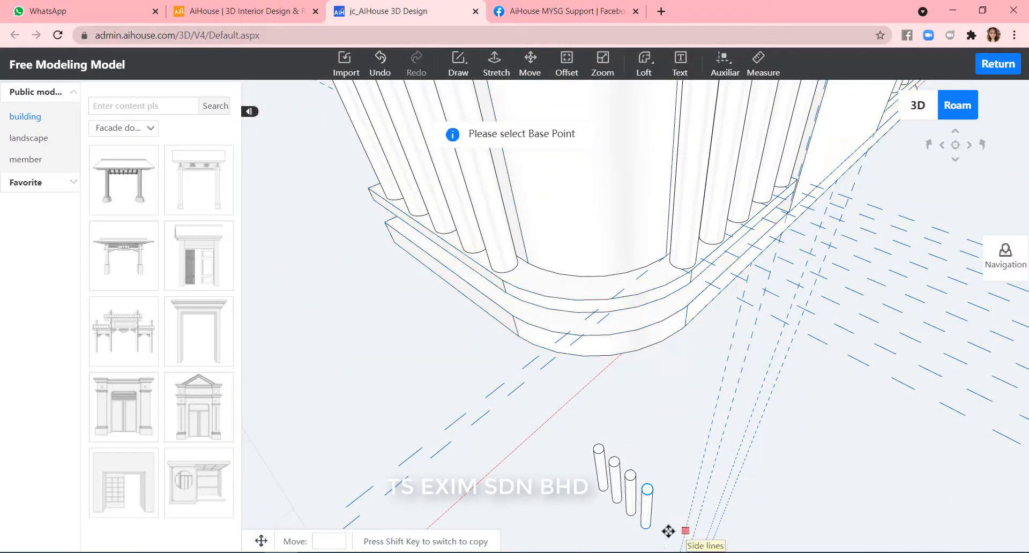
left_click(542, 290)
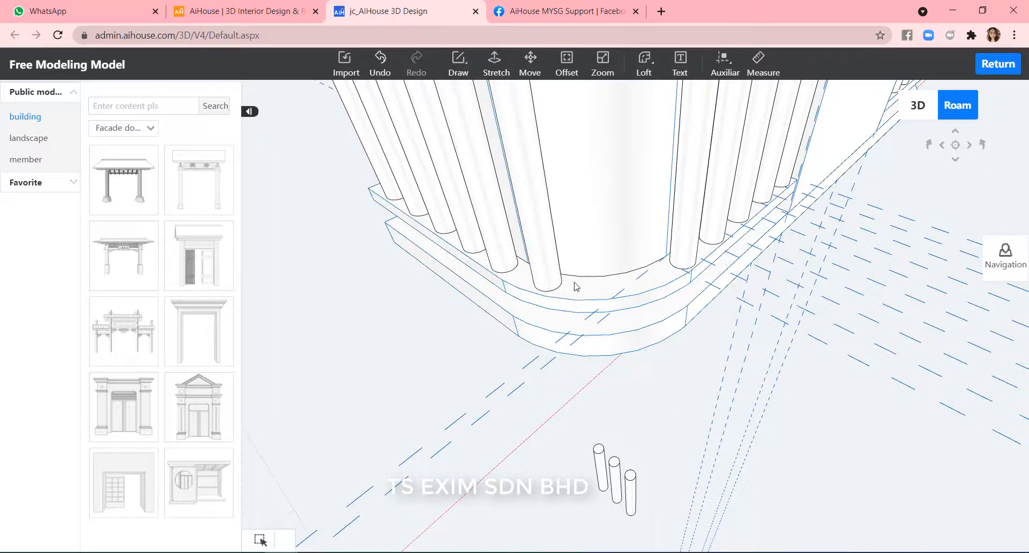
Copy the front-left corner cylinder twice around the curve to fill the gap up to the front row.
left_click(530, 64)
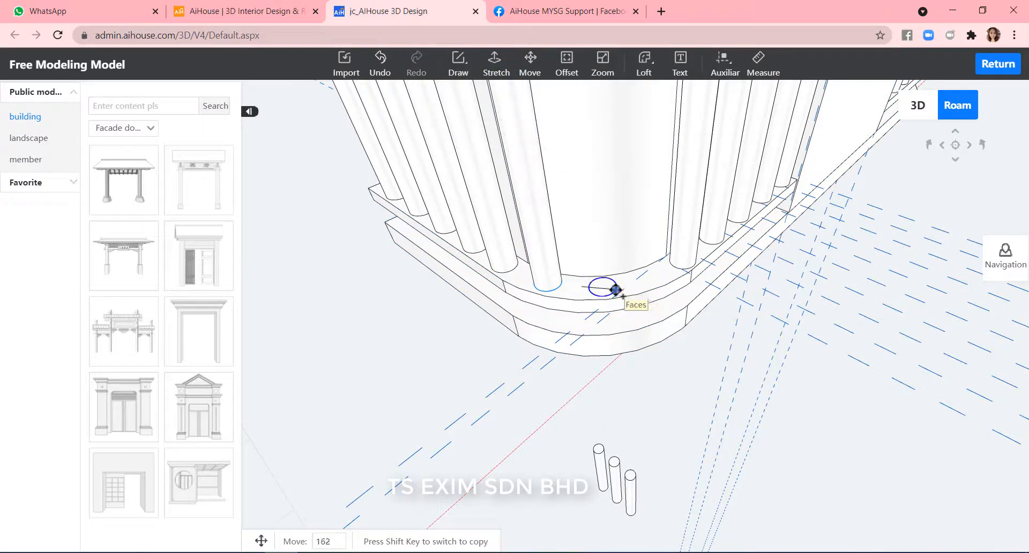
left_click(616, 290)
right_click_drag(784, 442, 708, 487)
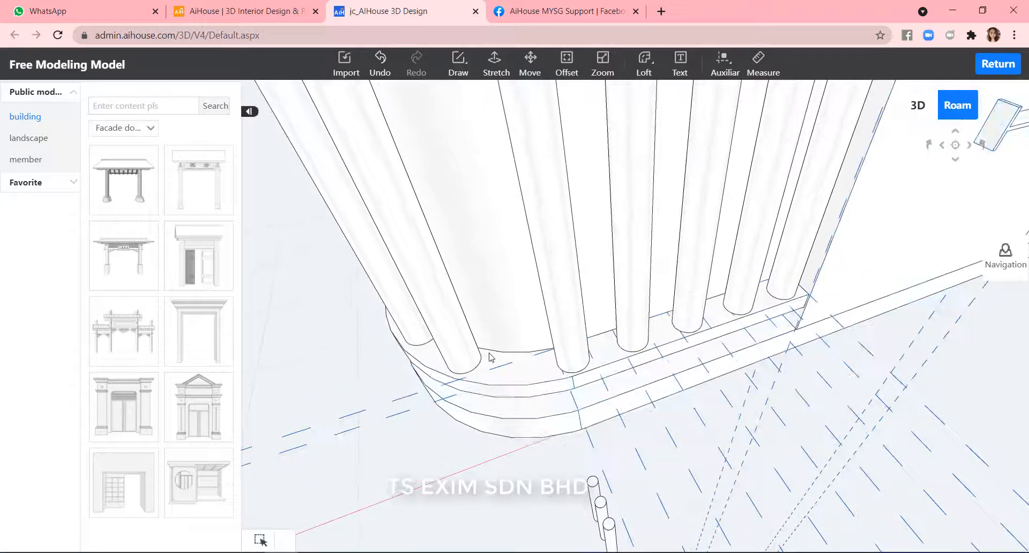
left_click(530, 64)
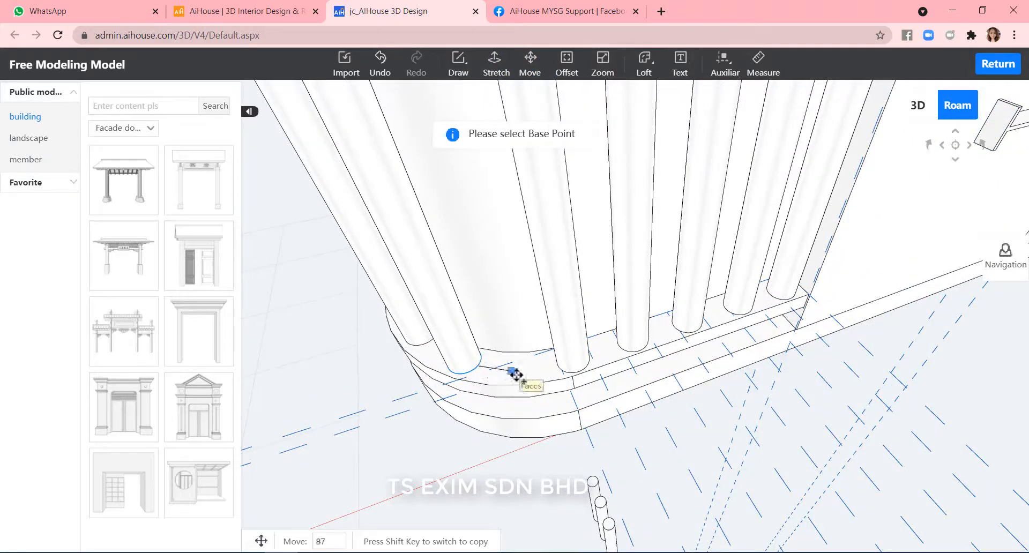
left_click(484, 364)
left_click(528, 389)
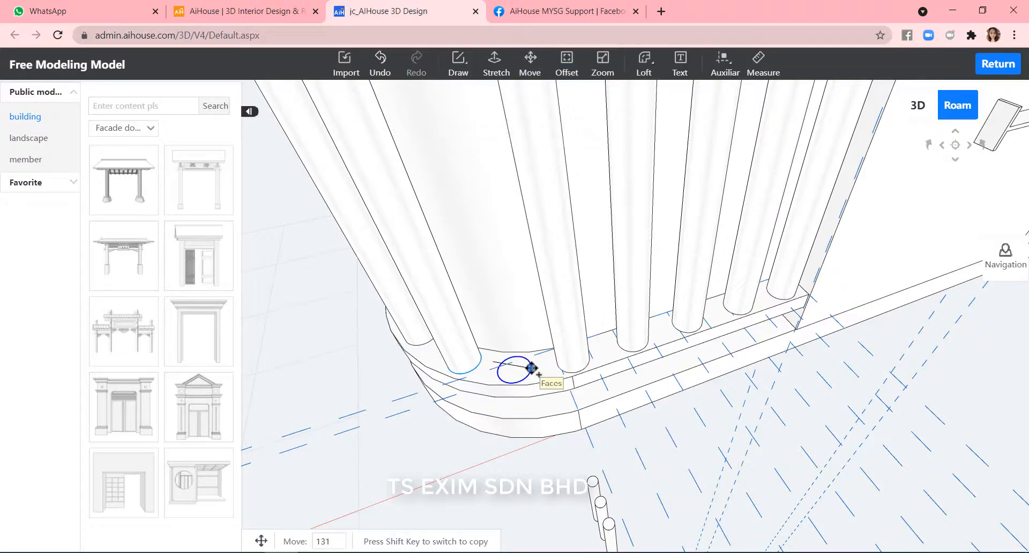
left_click(531, 369)
key("Escape")
Clear all auxiliary lines from the model.
scroll(644, 476, "down", 6)
right_click_drag(702, 485, 859, 488)
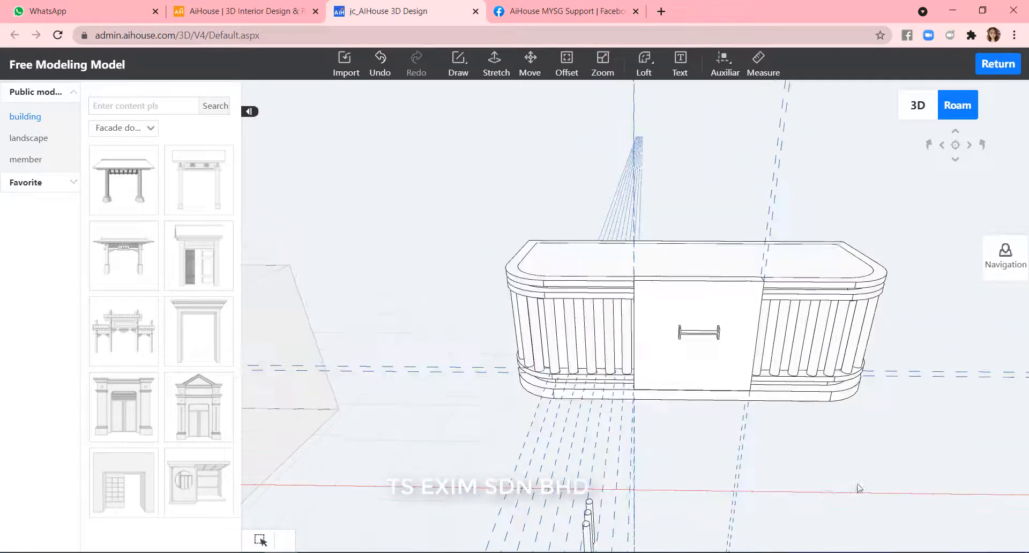
left_click(725, 61)
left_click(732, 124)
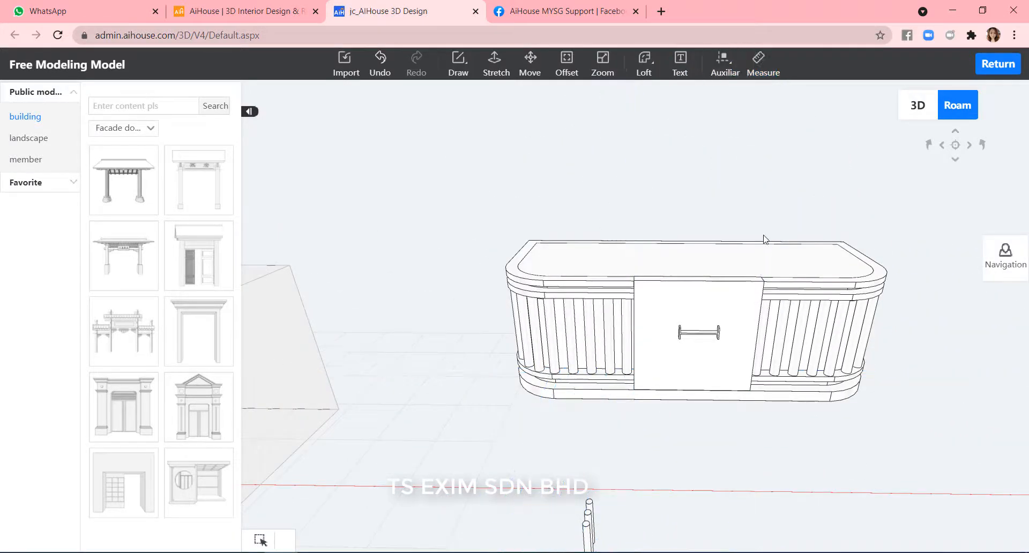